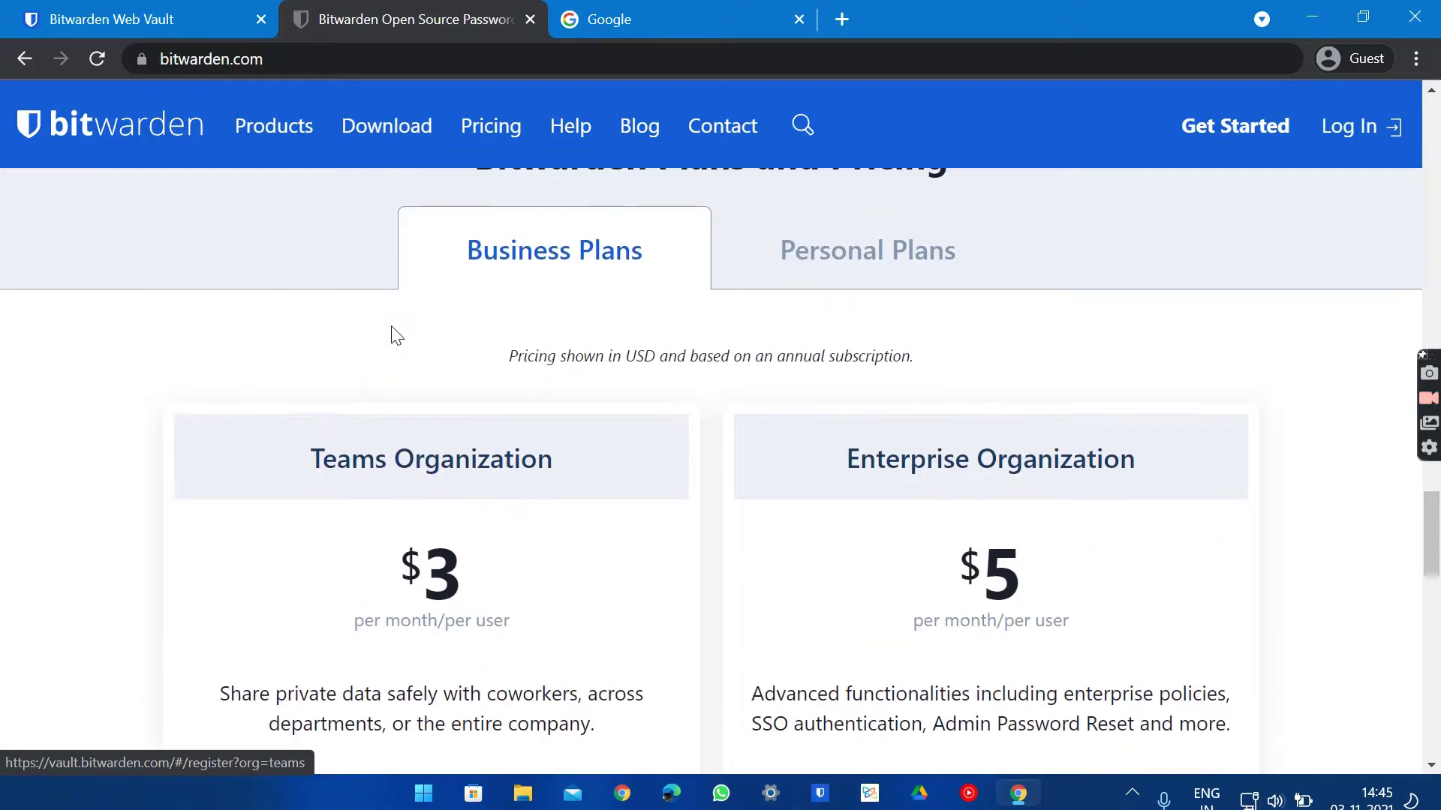
Show the Personal Plans pricing and browse the Free, Premium and Family plan cards
click(834, 278)
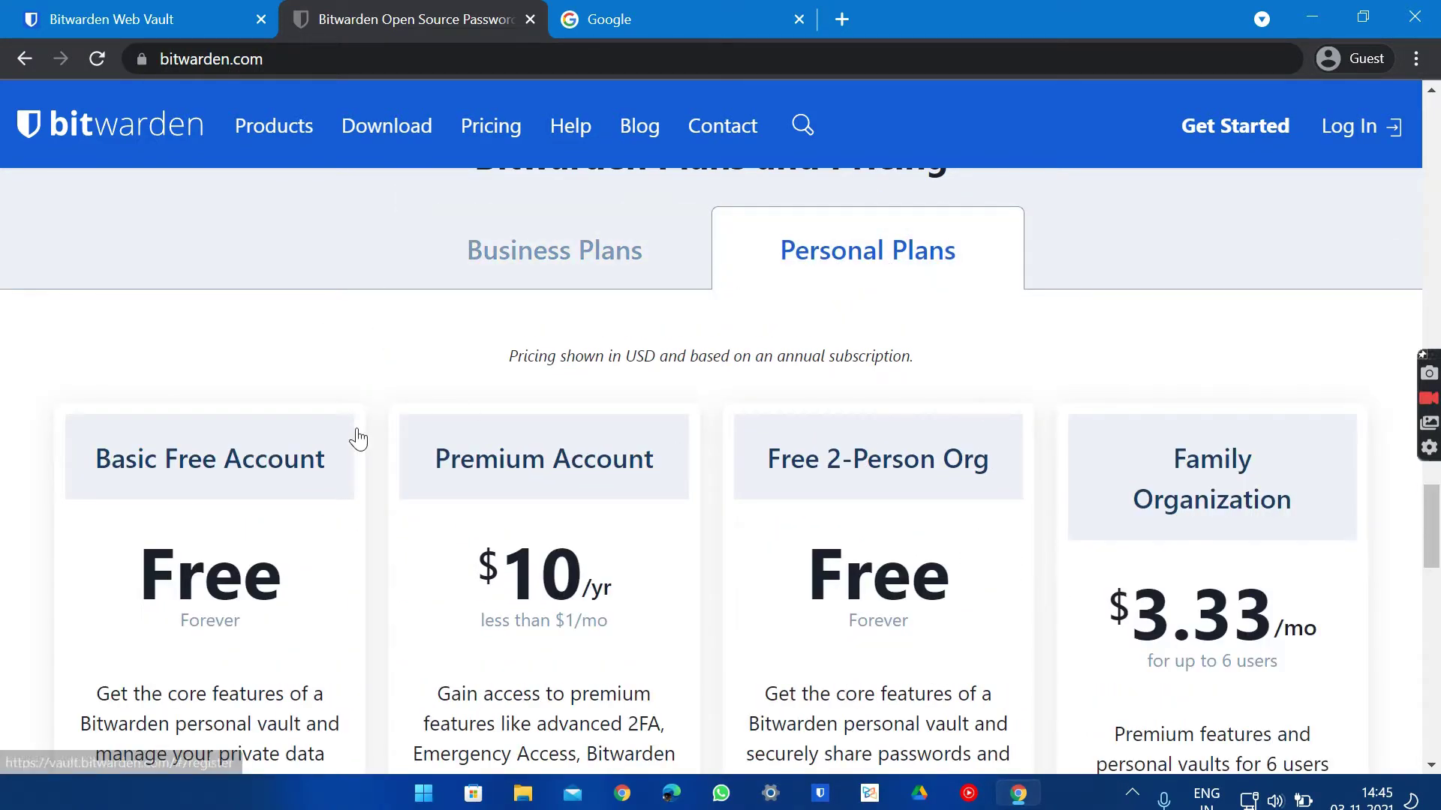
scroll(353, 441, down, 3)
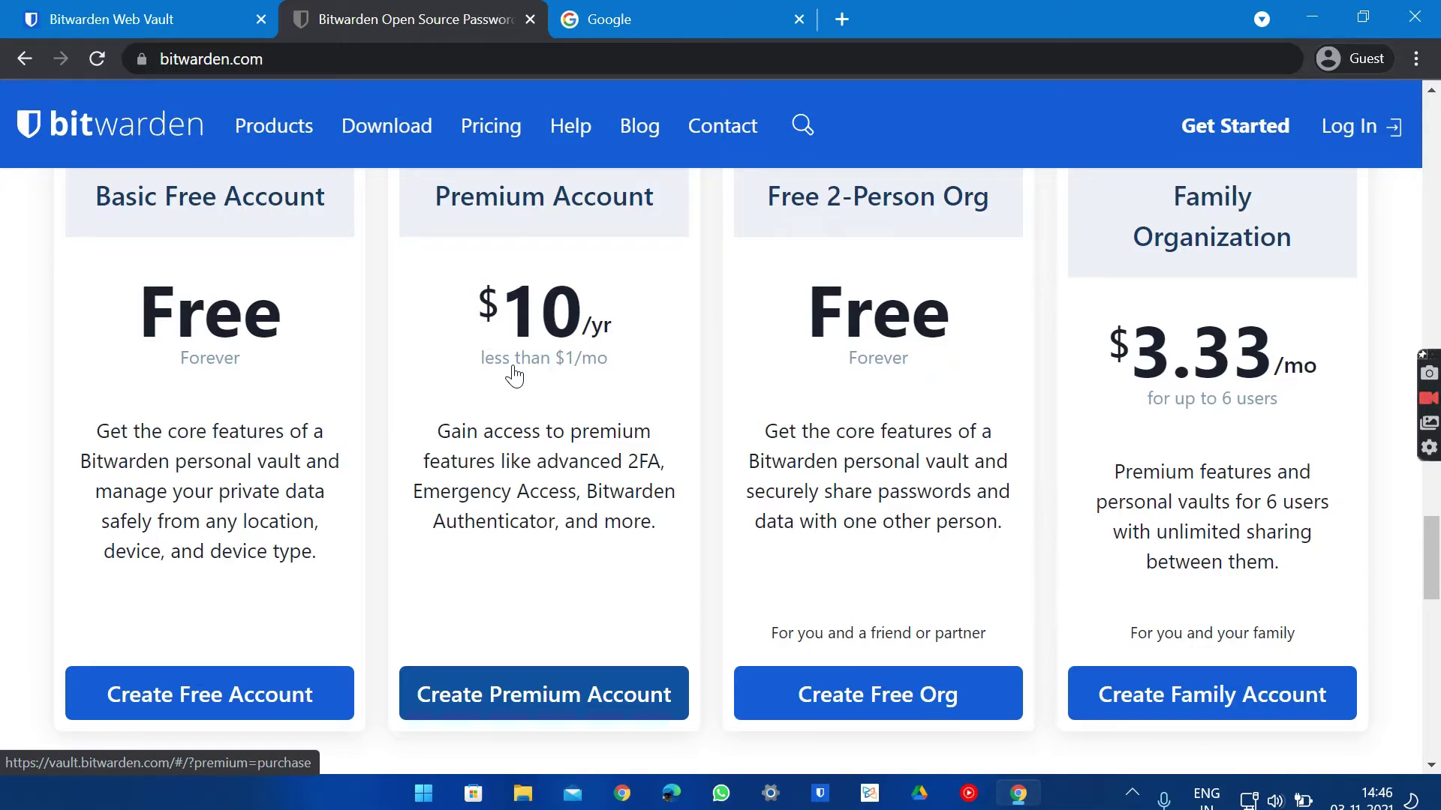
scroll(515, 379, up, 1)
scroll(515, 379, down, 2)
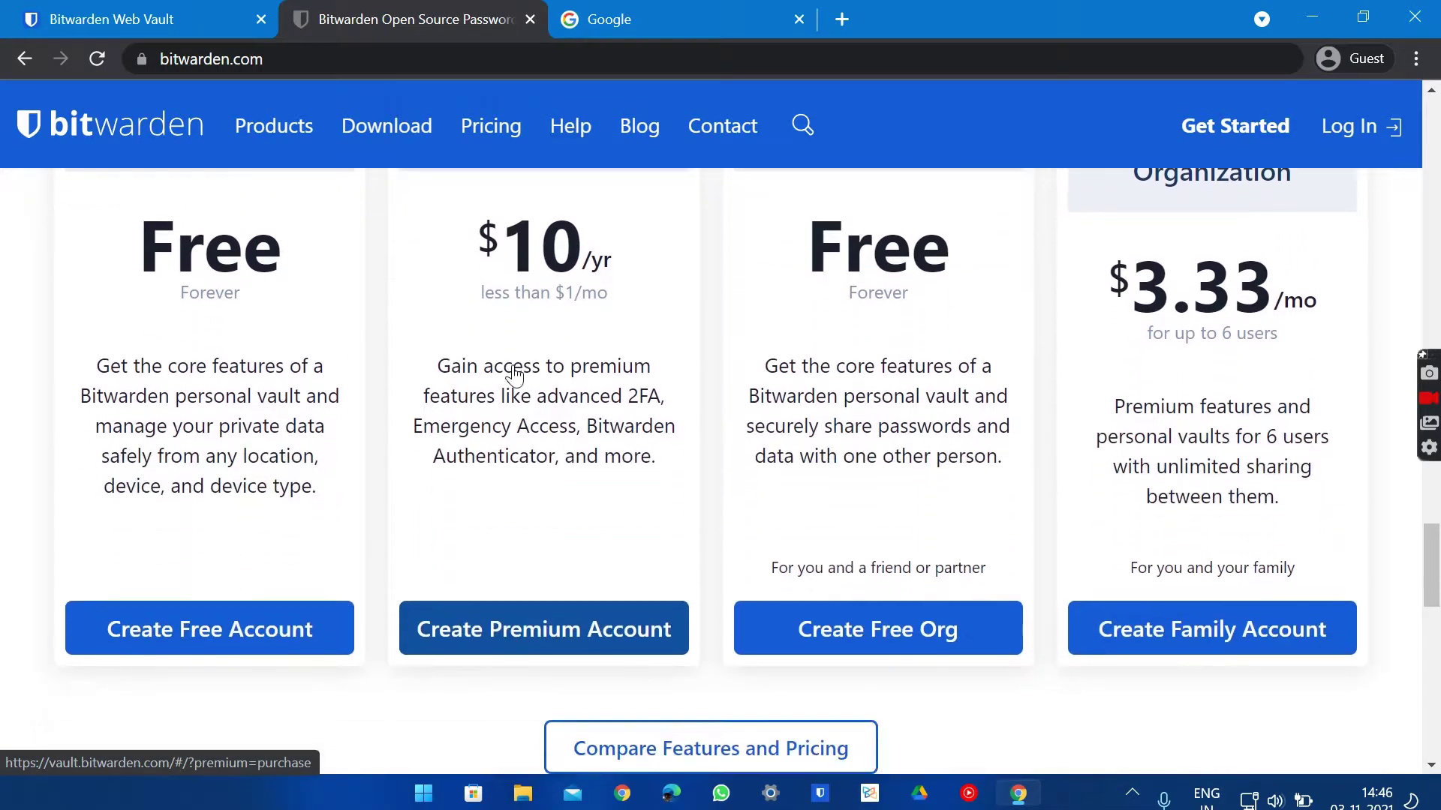
scroll(863, 330, up, 2)
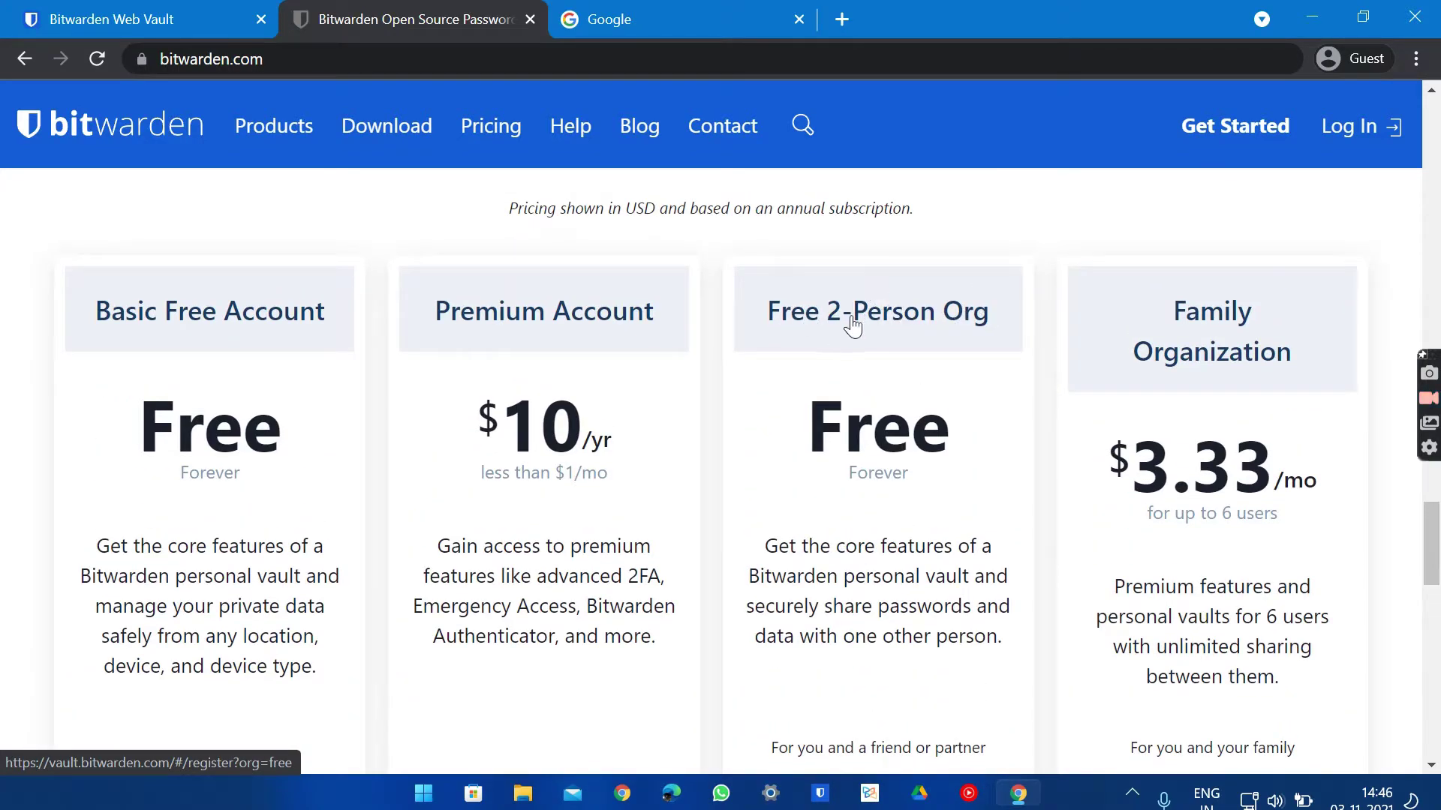
scroll(954, 333, down, 1)
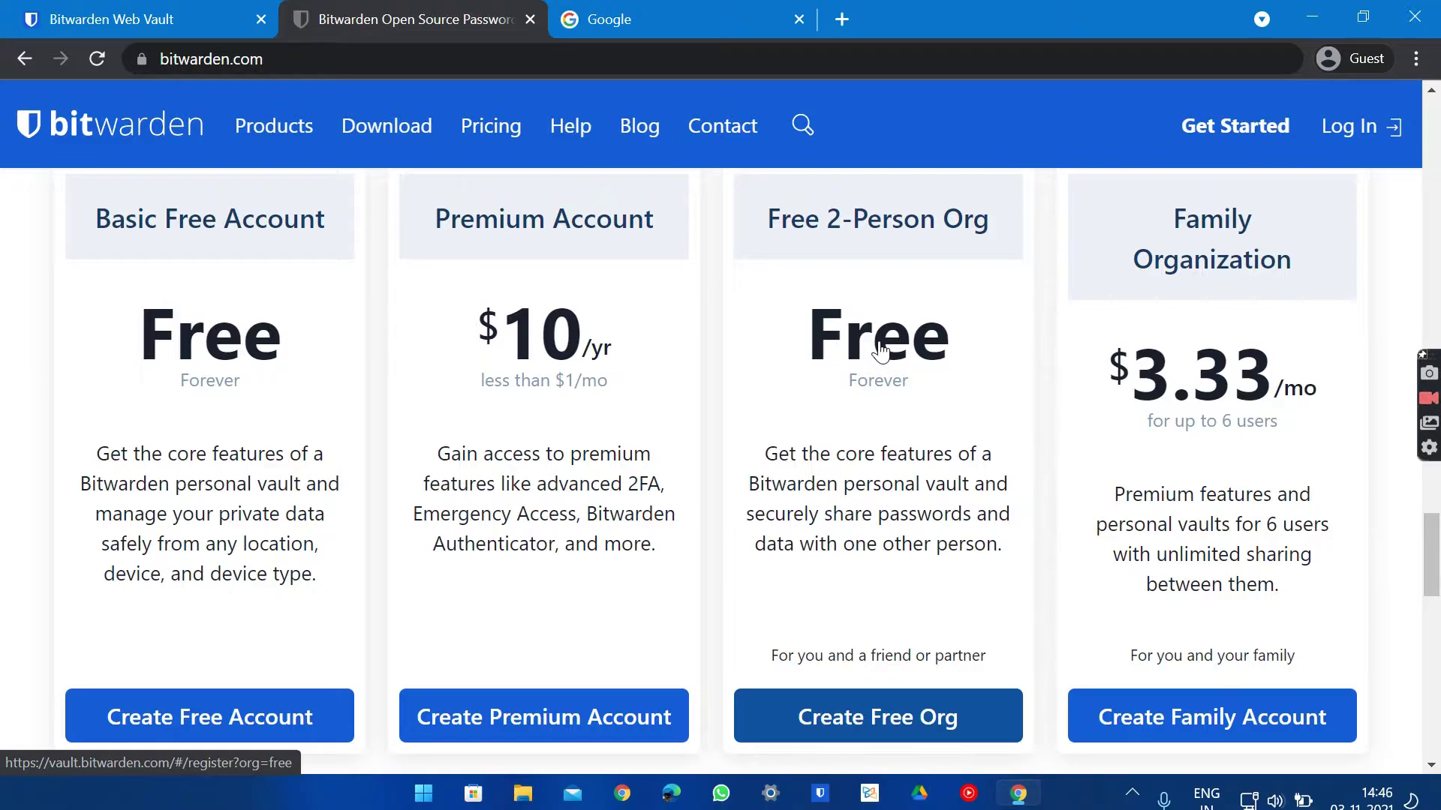
scroll(879, 349, down, 8)
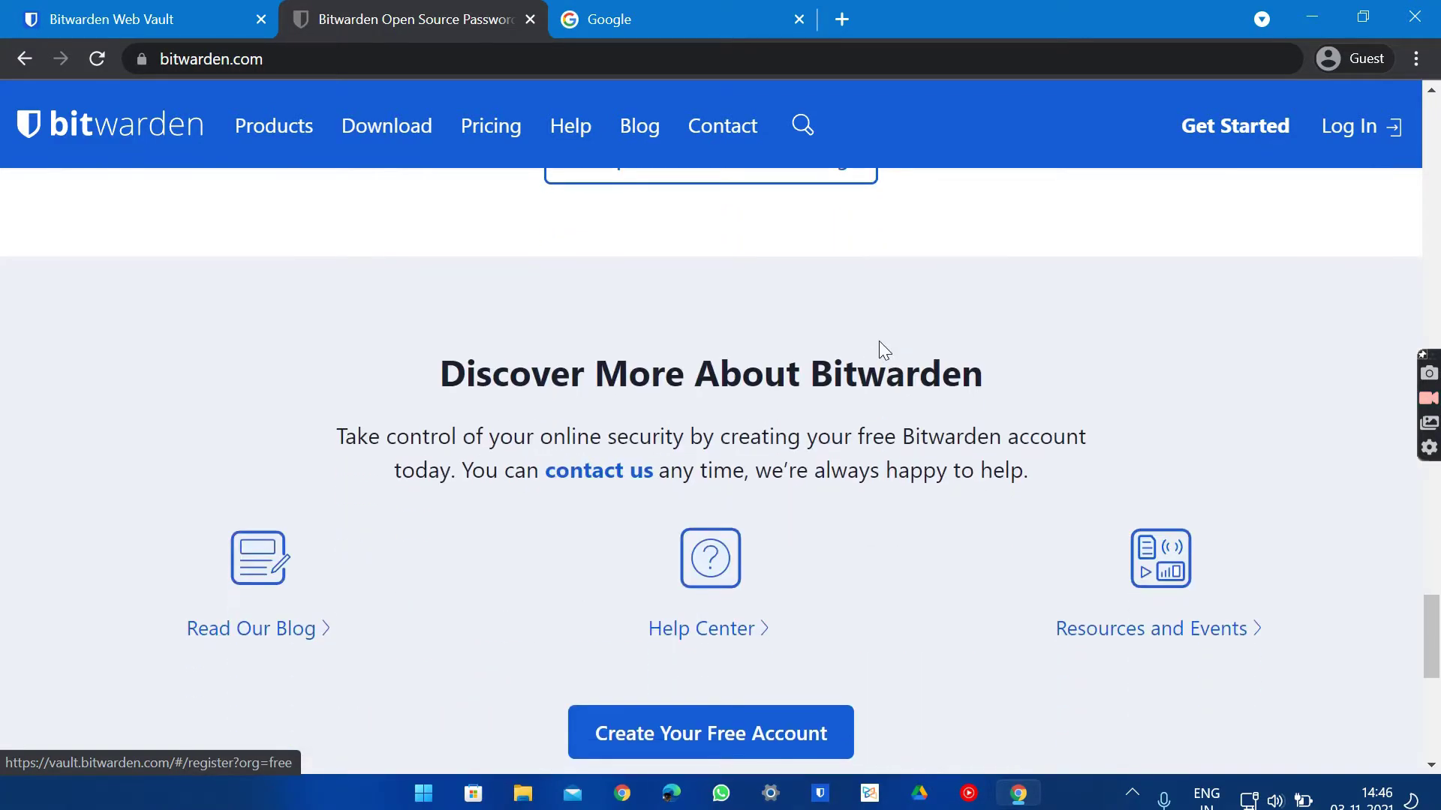
scroll(880, 349, up, 8)
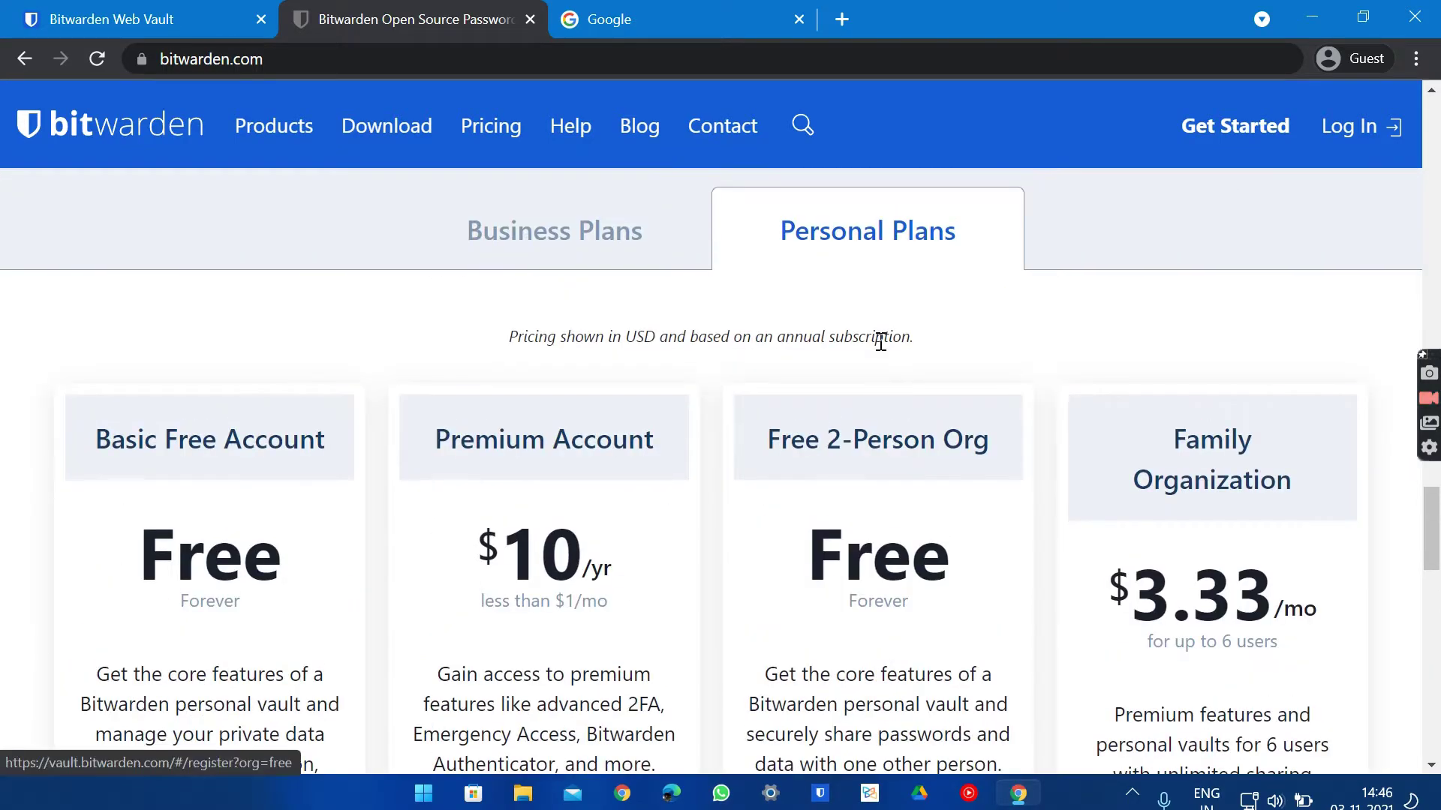
scroll(962, 469, down, 2)
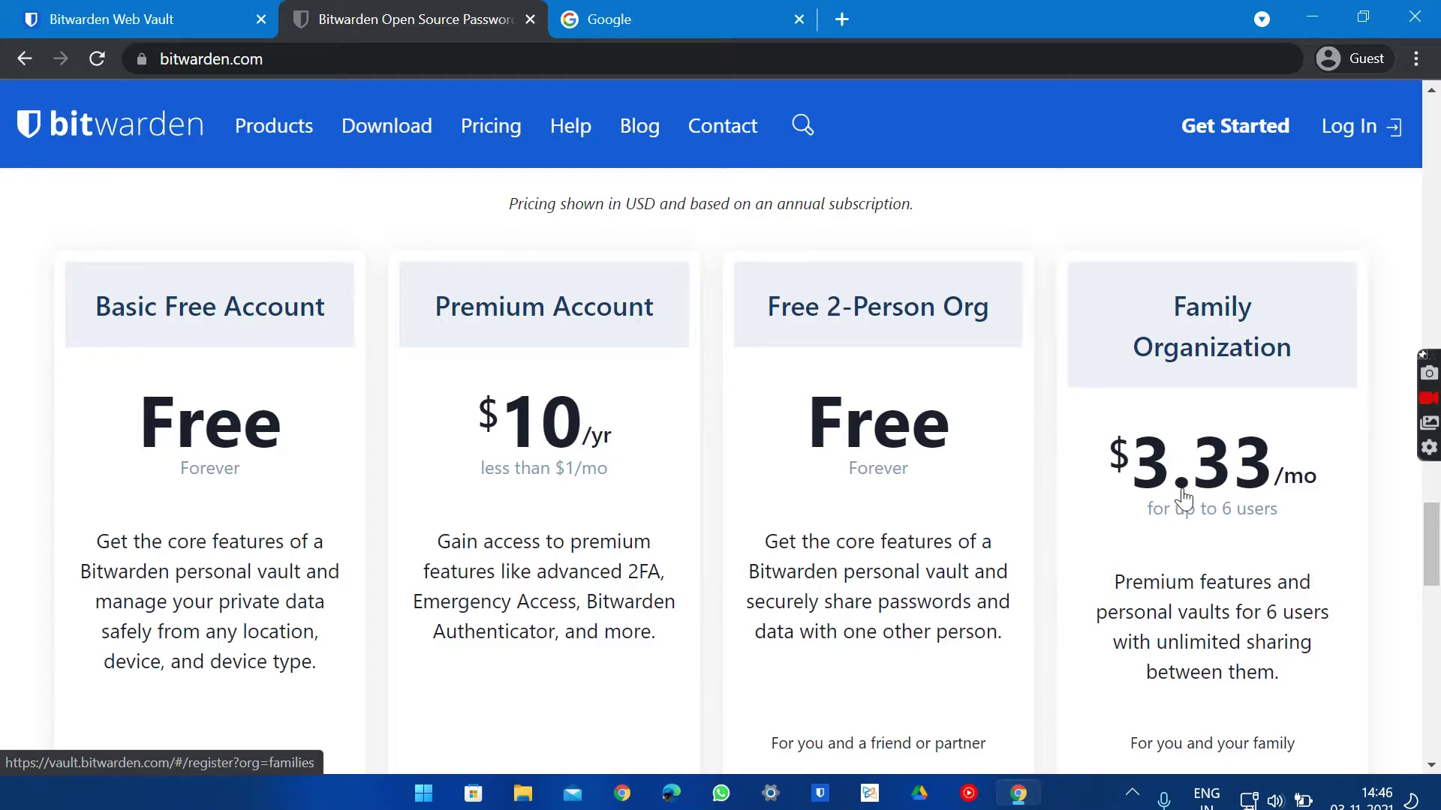
scroll(1183, 497, down, 4)
scroll(1183, 497, up, 5)
scroll(1184, 497, down, 5)
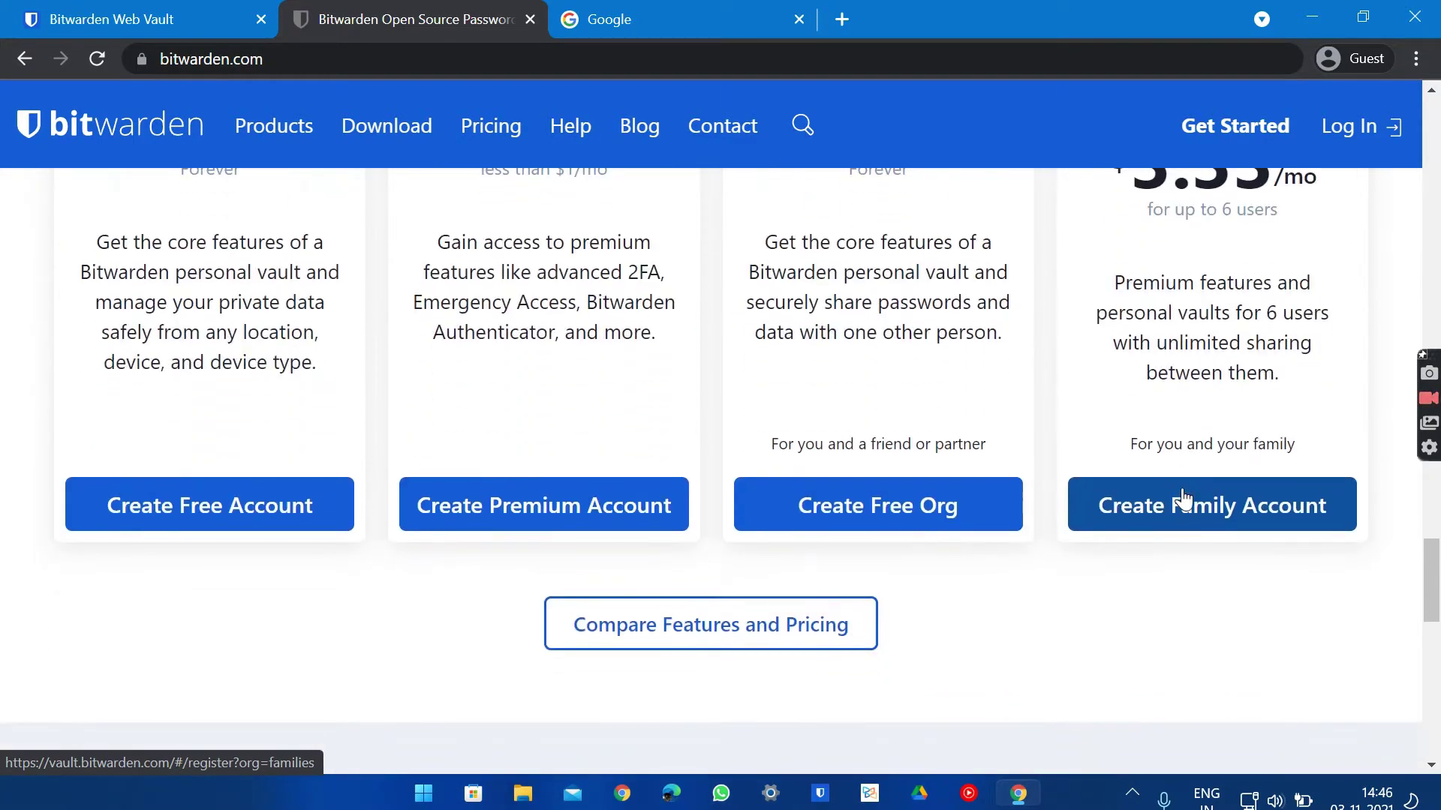
scroll(1182, 496, down, 5)
scroll(1182, 492, down, 6)
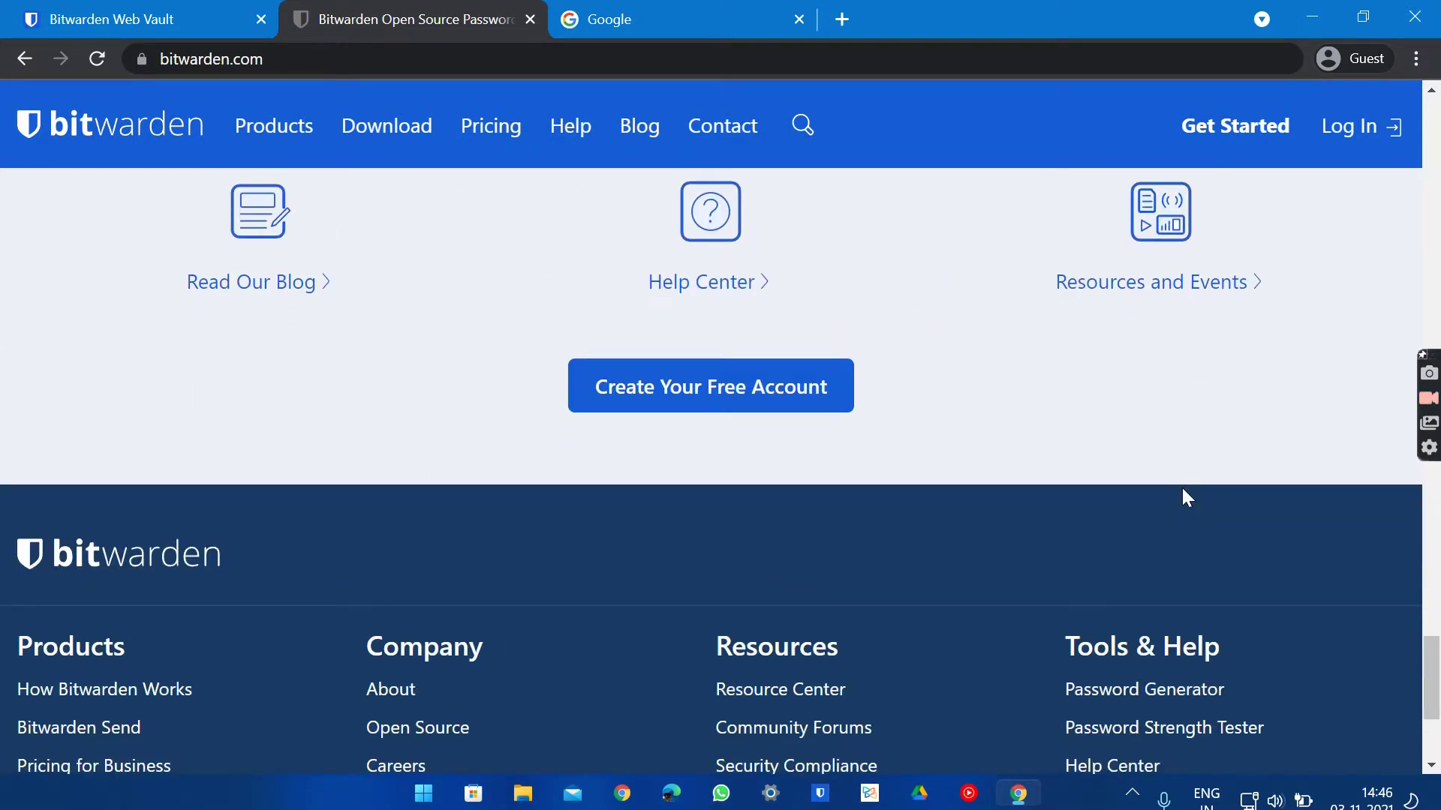
scroll(1181, 485, down, 2)
scroll(1182, 487, up, 15)
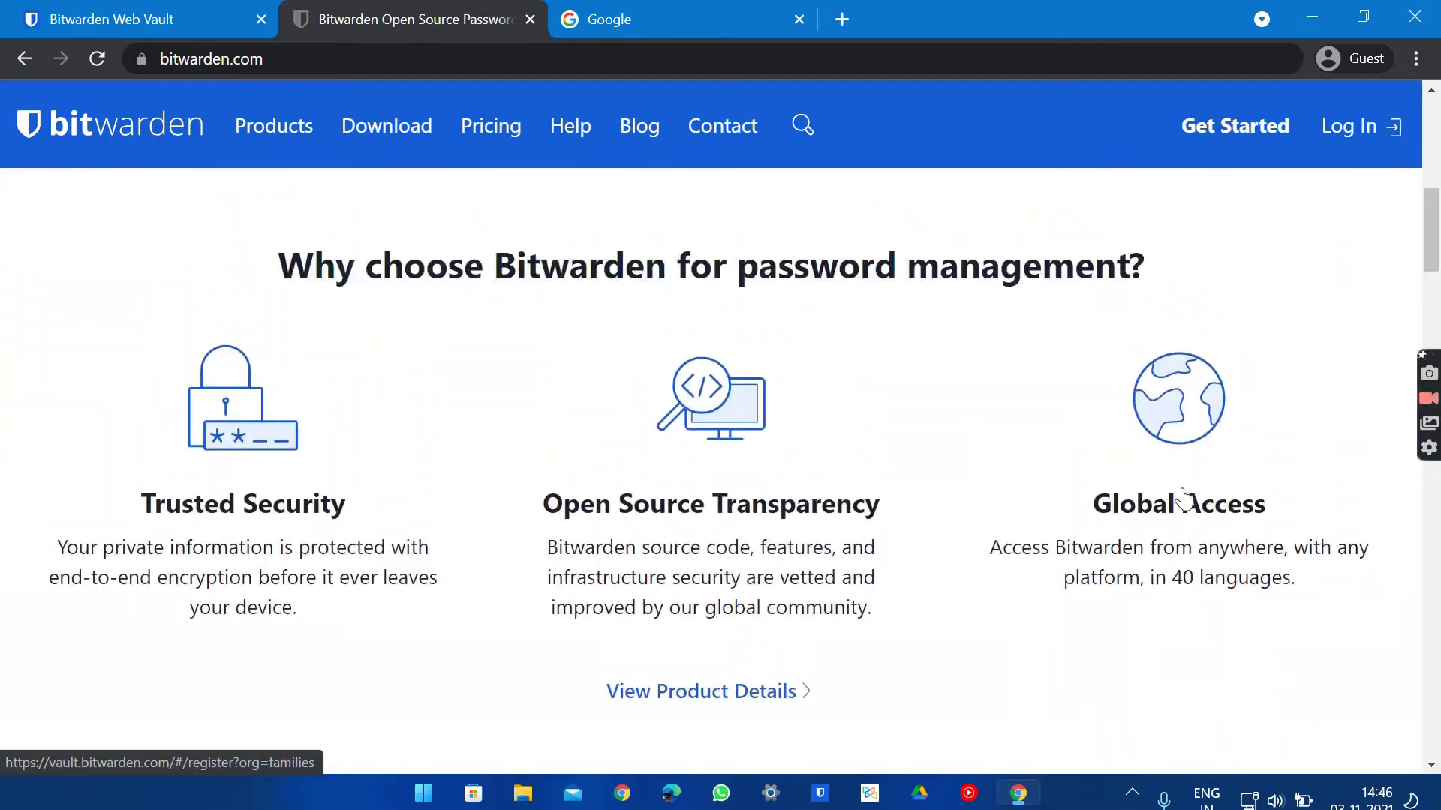
scroll(1182, 497, up, 8)
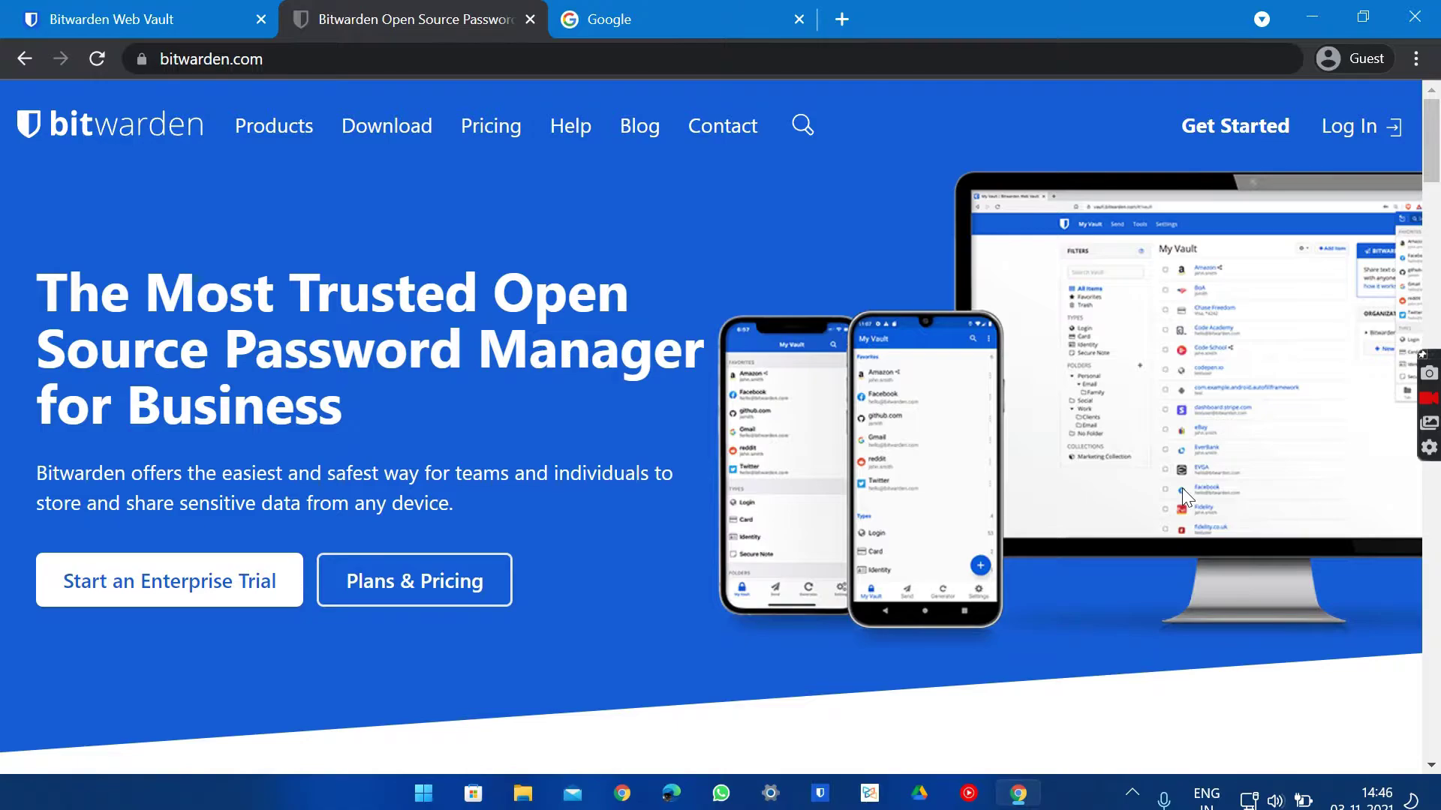
Open the Products page and scroll to the 'Quickly share sensitive information' section
click(275, 135)
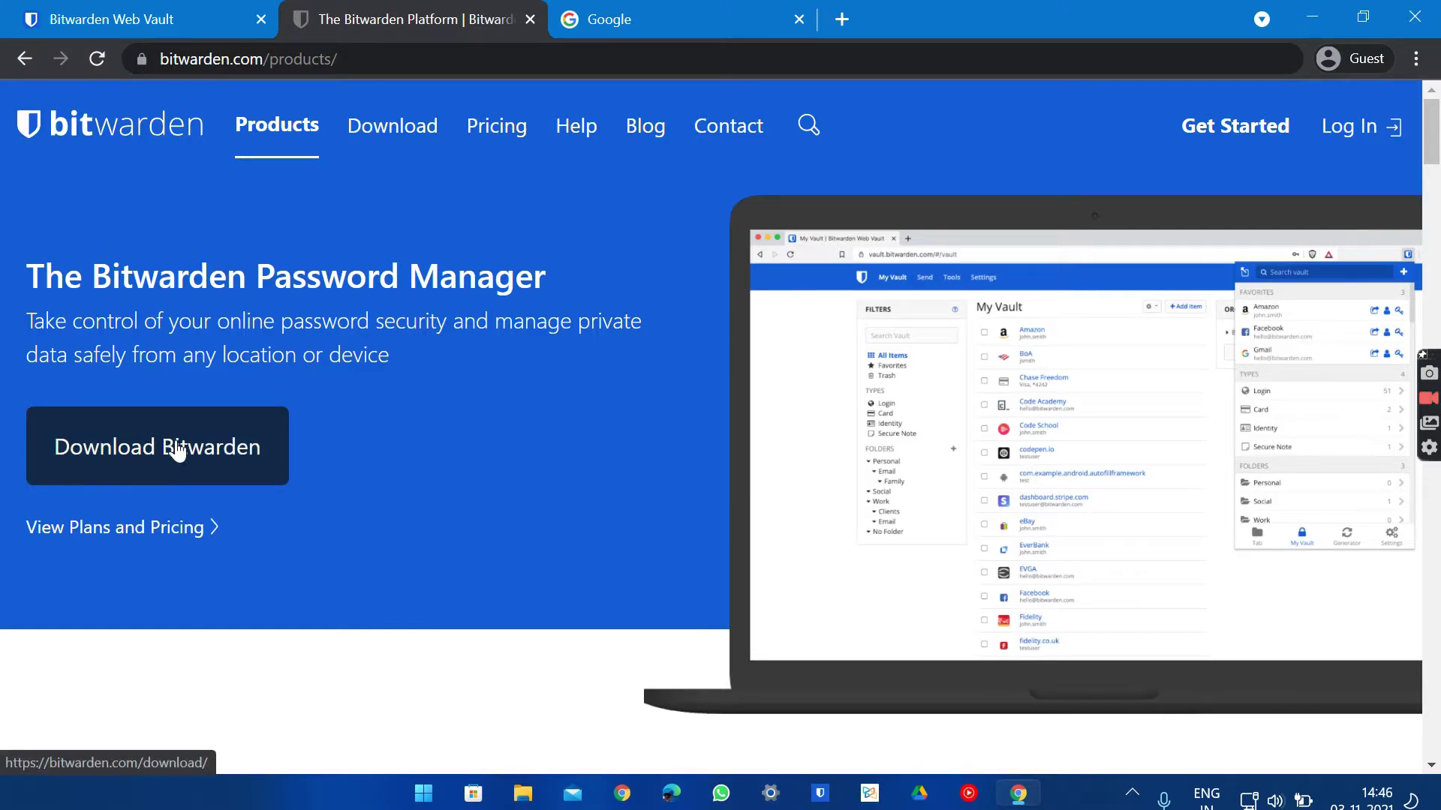
scroll(177, 450, down, 3)
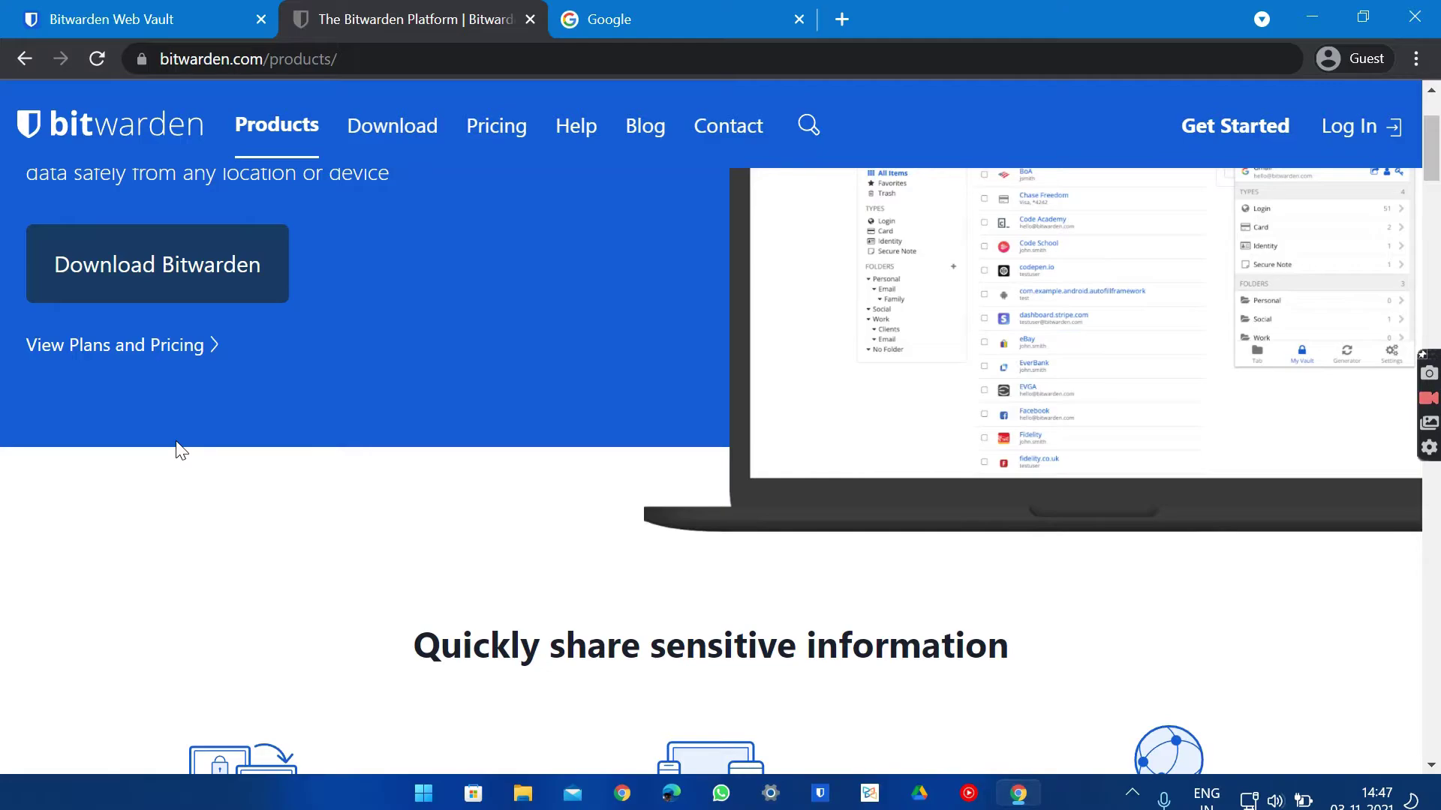
scroll(180, 450, down, 4)
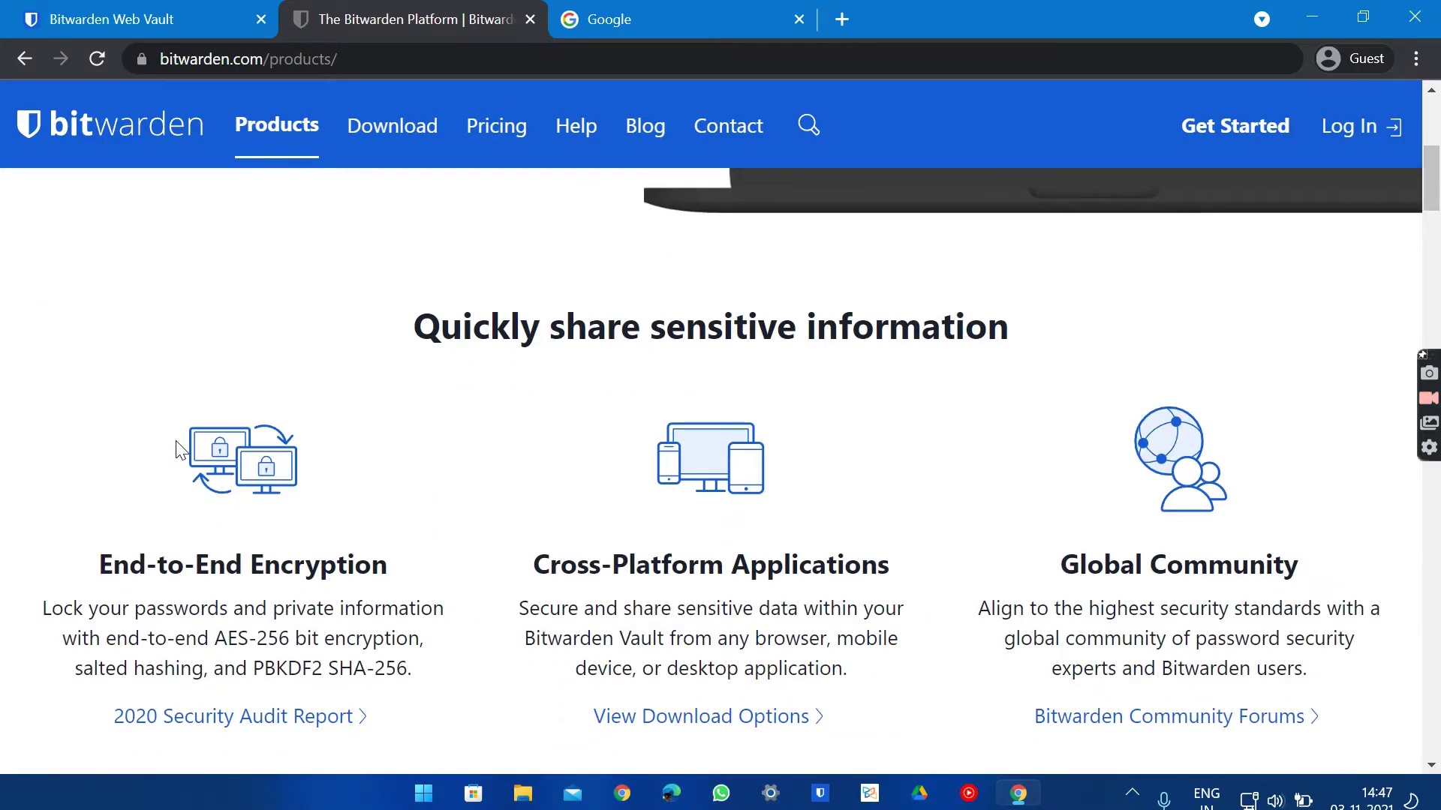
scroll(180, 450, down, 1)
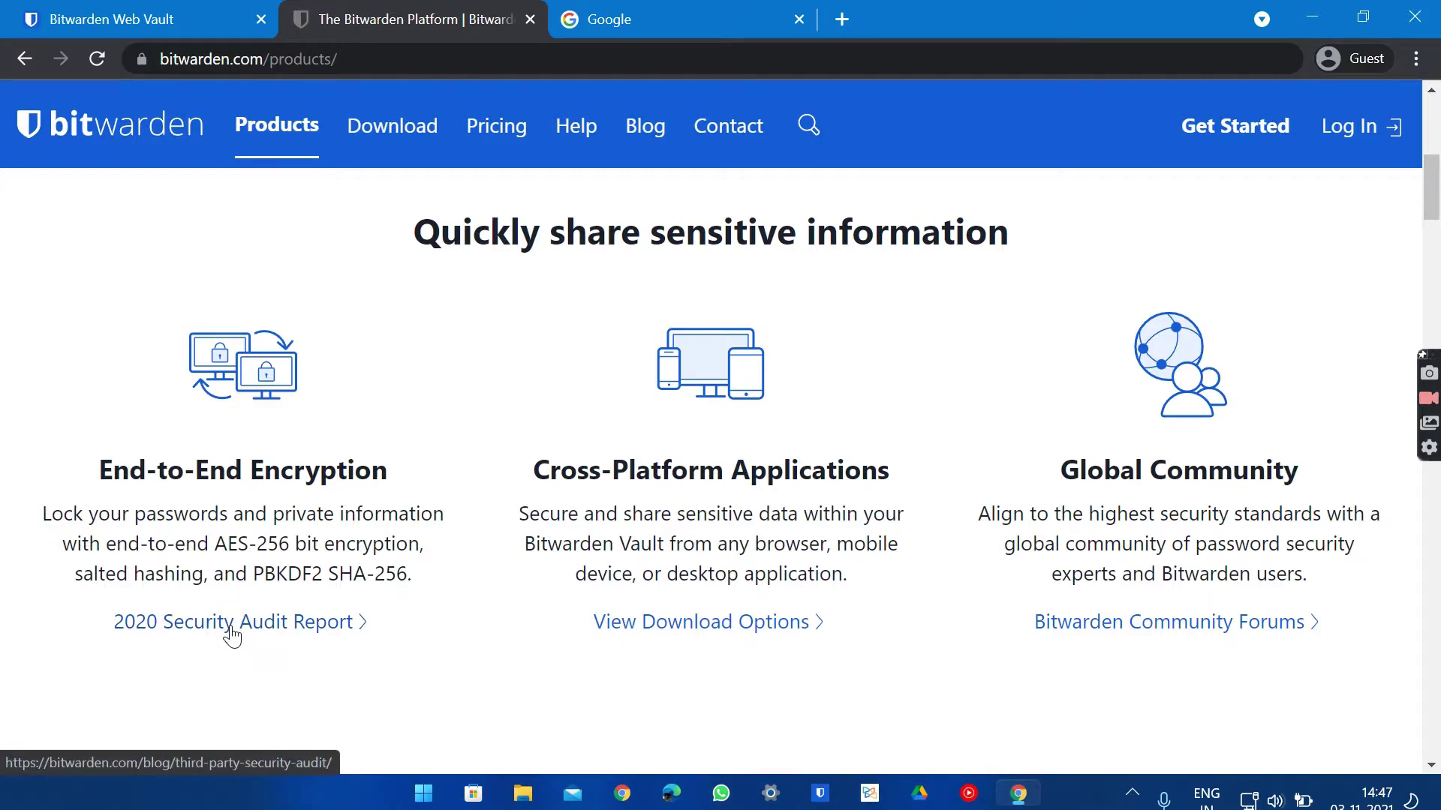
click(232, 634)
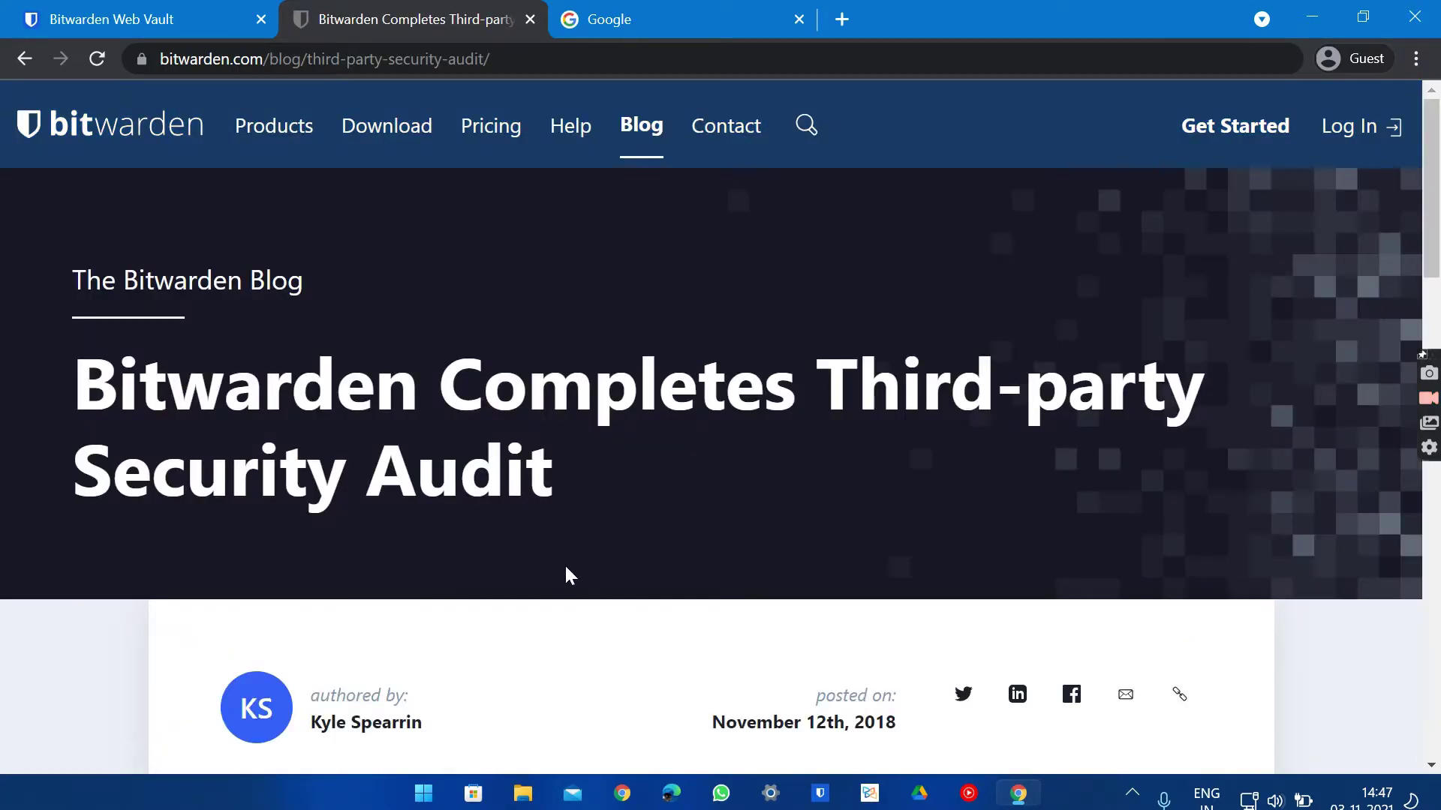
scroll(566, 574, down, 5)
scroll(717, 435, down, 5)
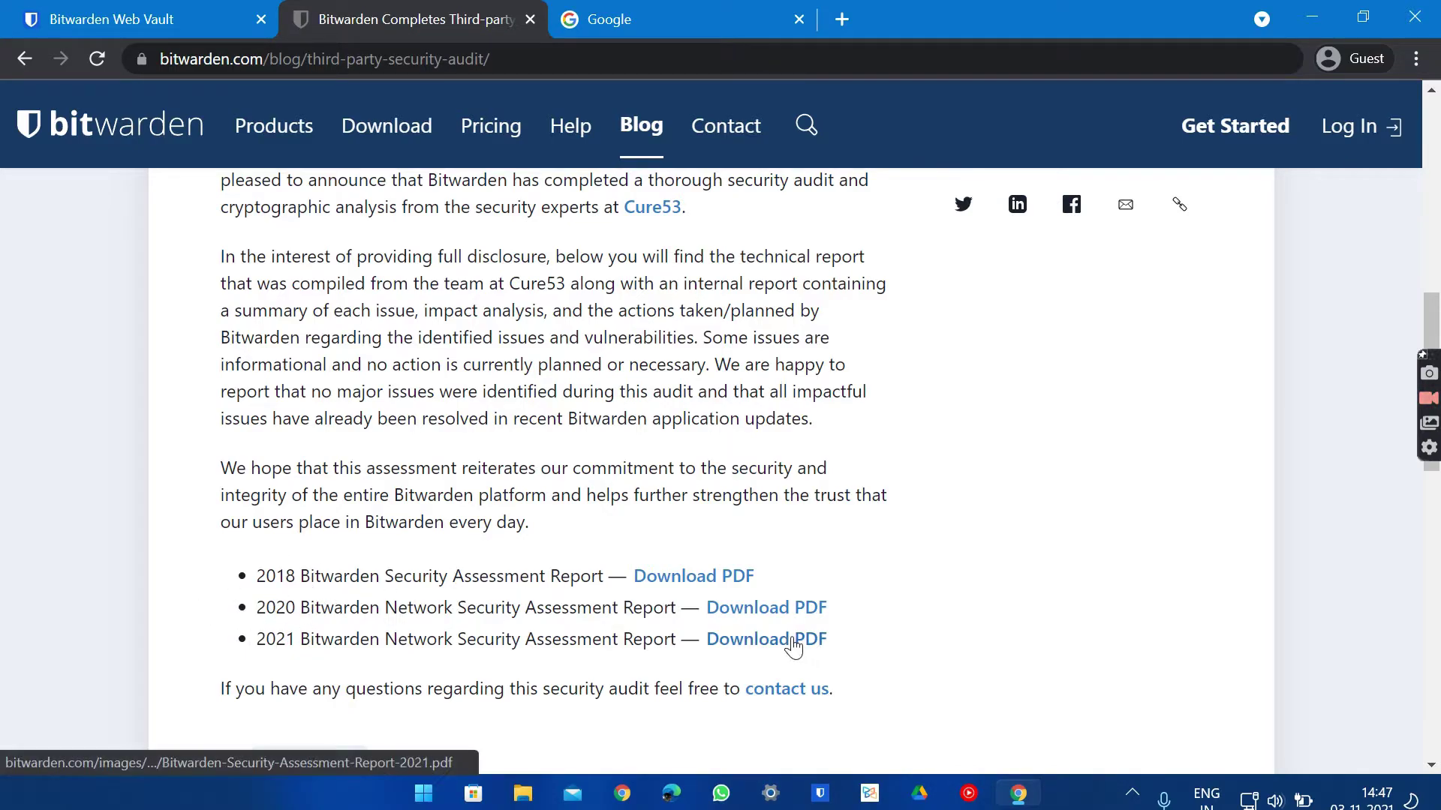
scroll(788, 646, down, 3)
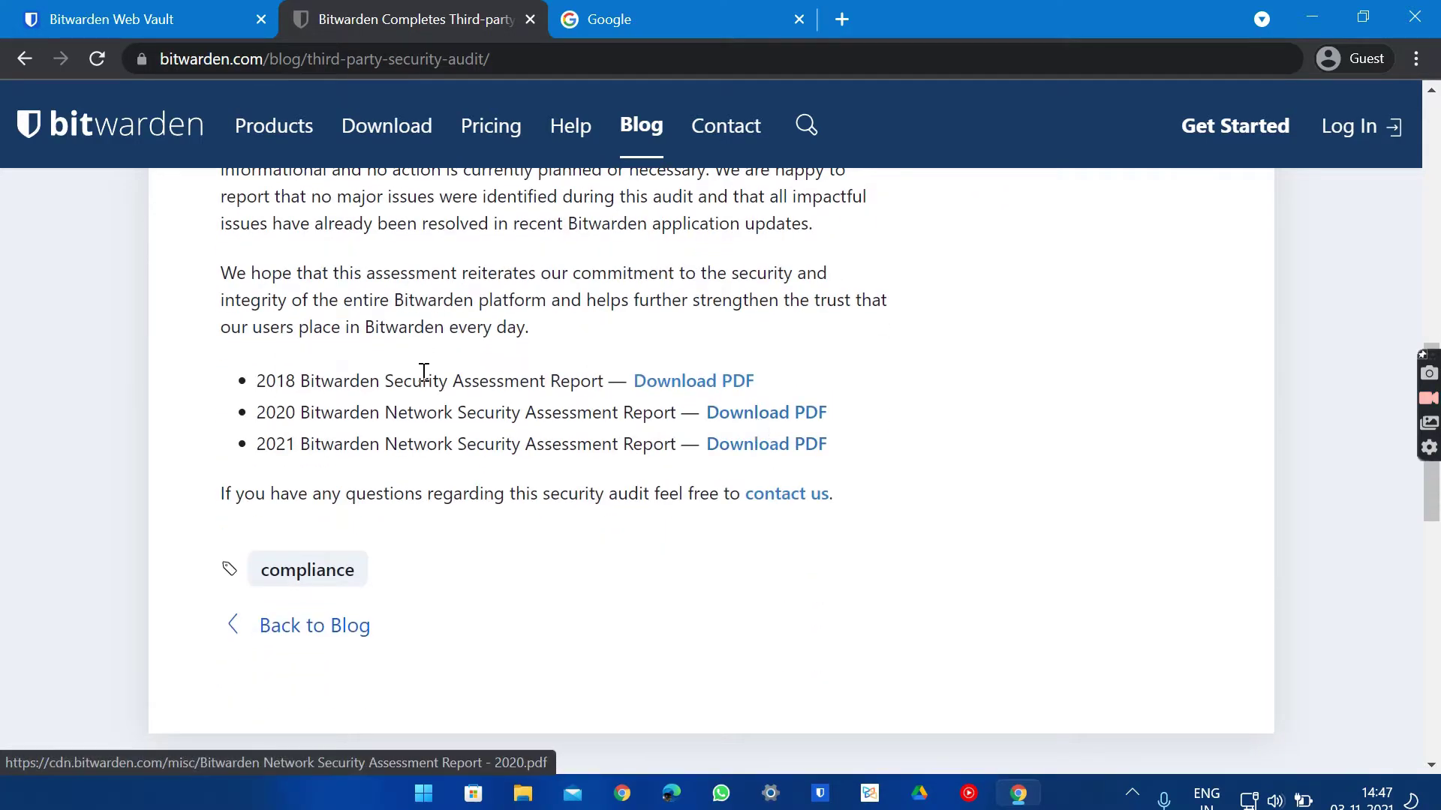
scroll(423, 372, up, 13)
click(13, 64)
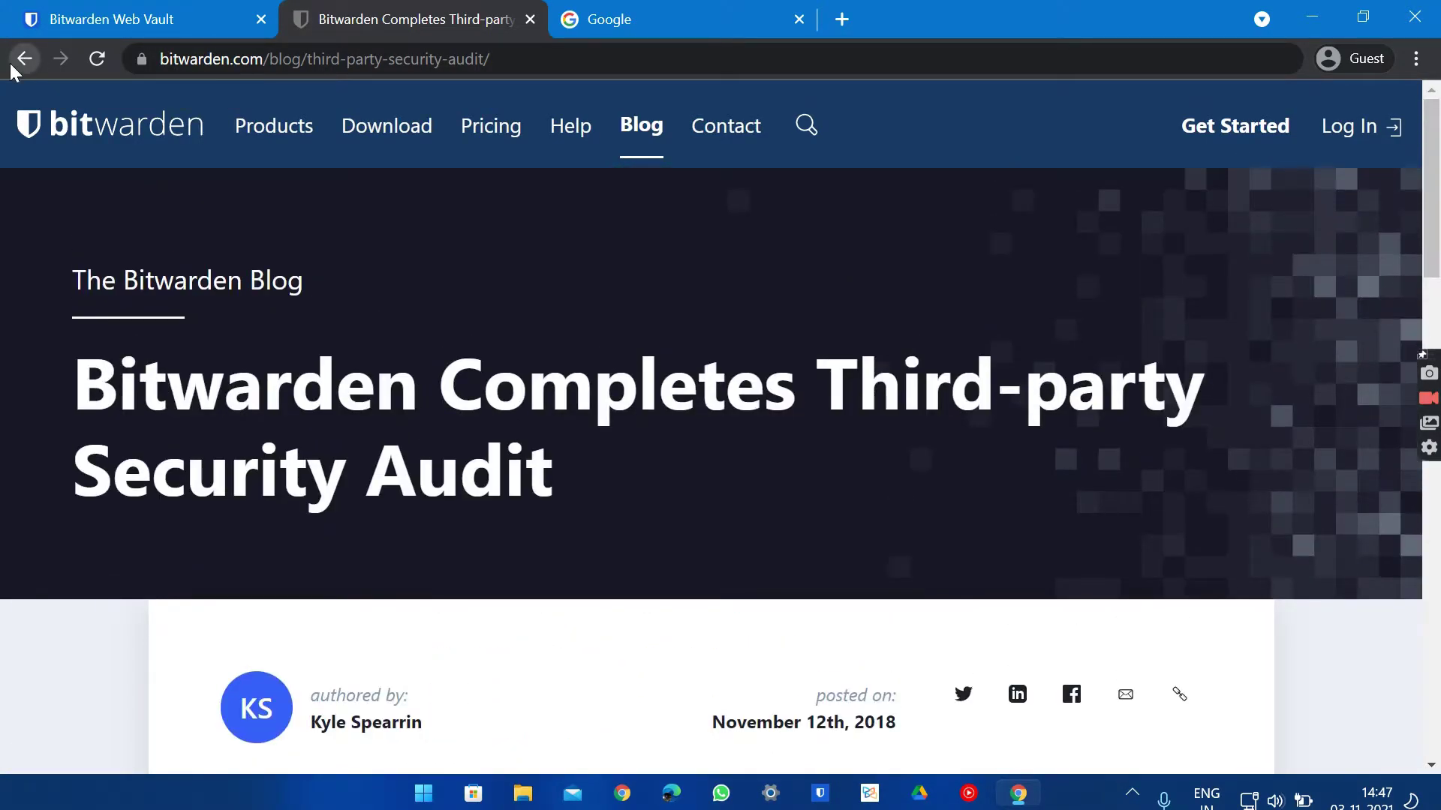
scroll(375, 450, down, 1)
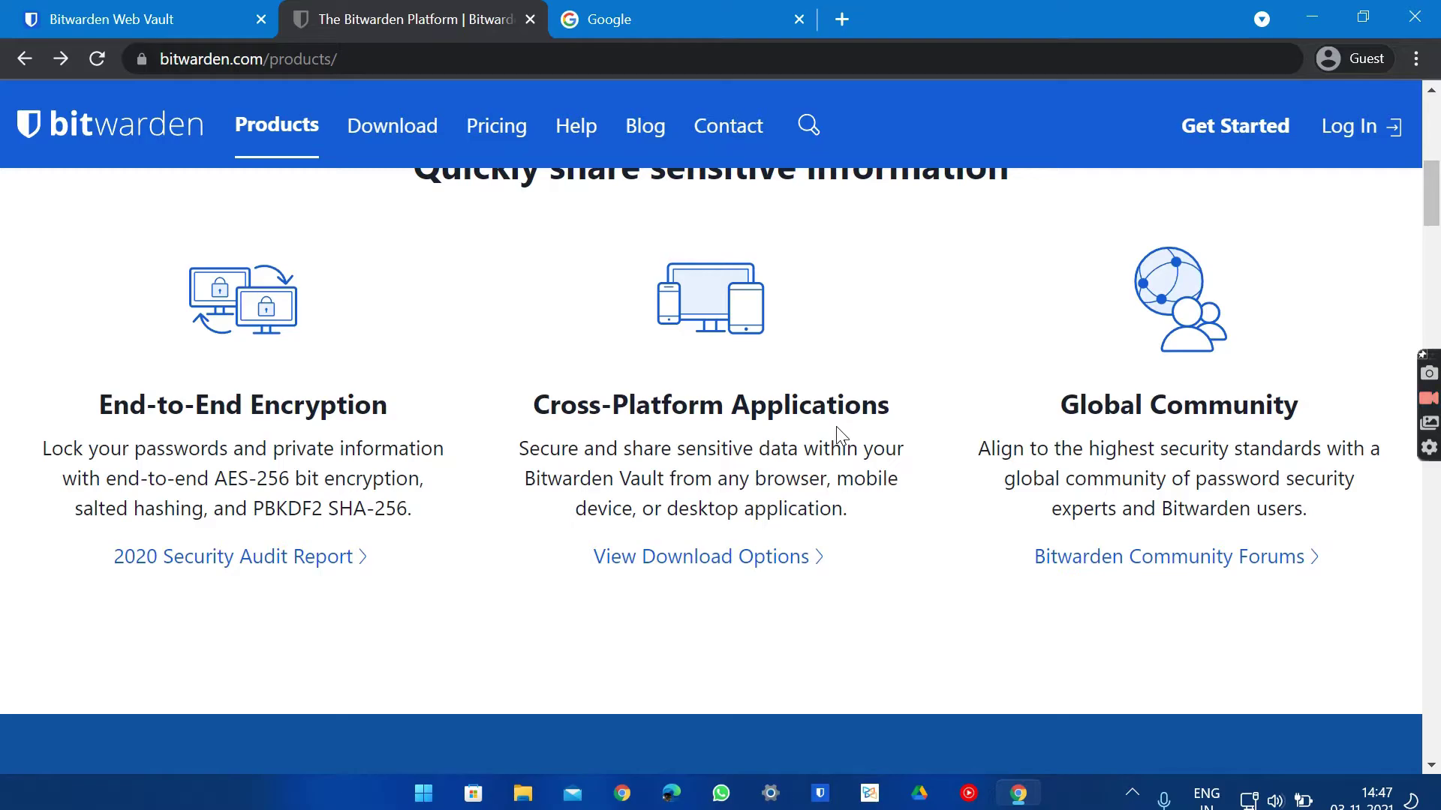
scroll(841, 435, down, 7)
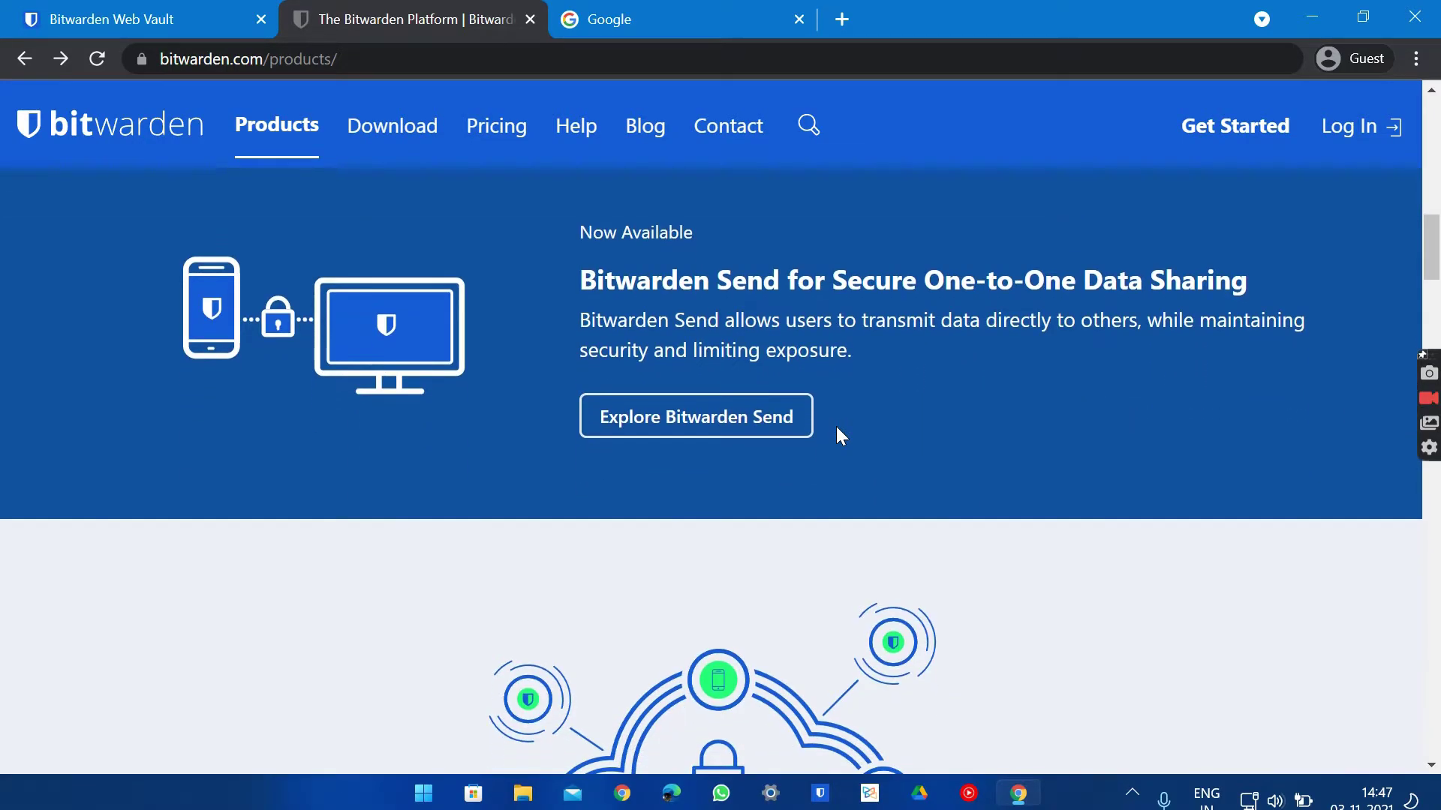
scroll(840, 435, down, 15)
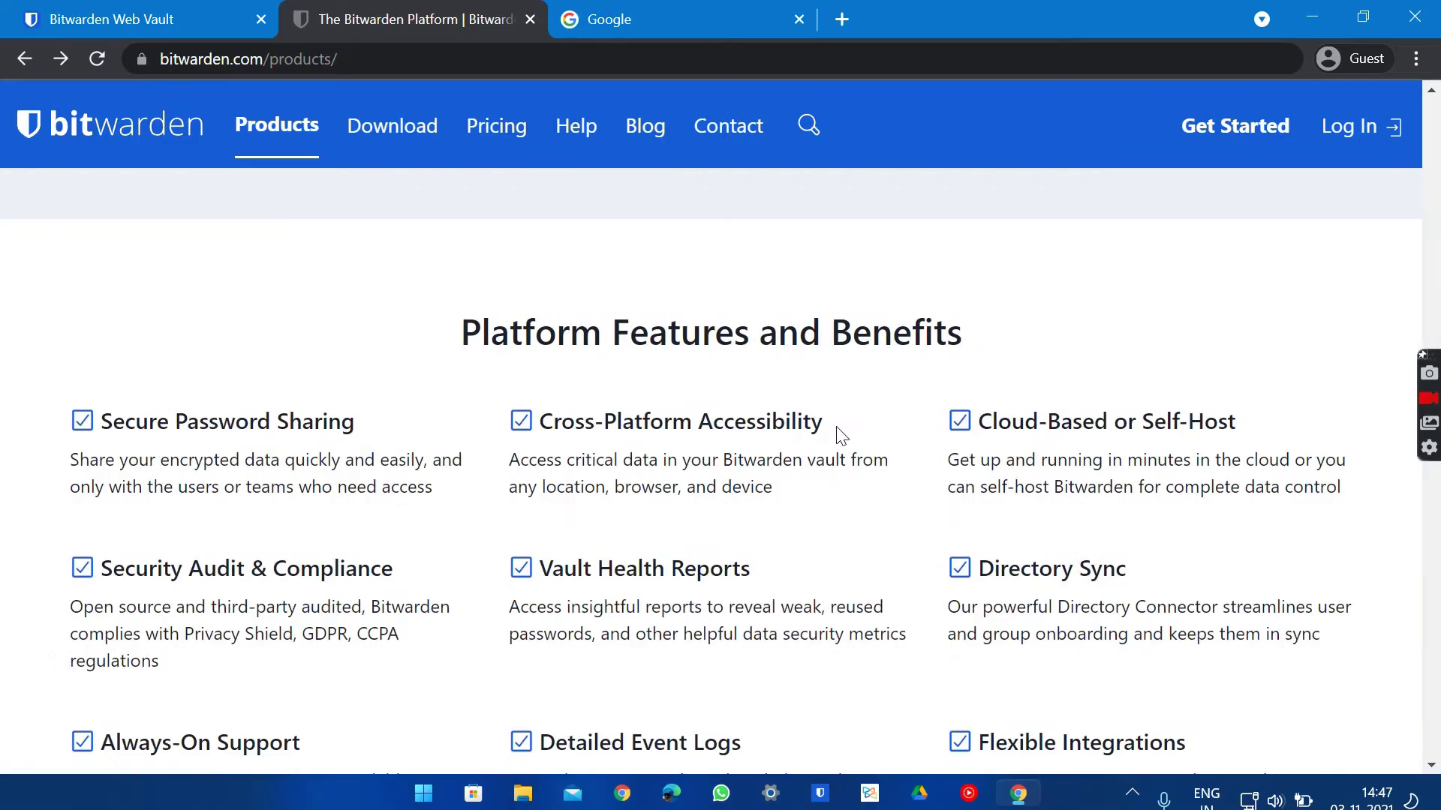
scroll(841, 435, down, 7)
scroll(841, 435, up, 15)
scroll(841, 435, down, 20)
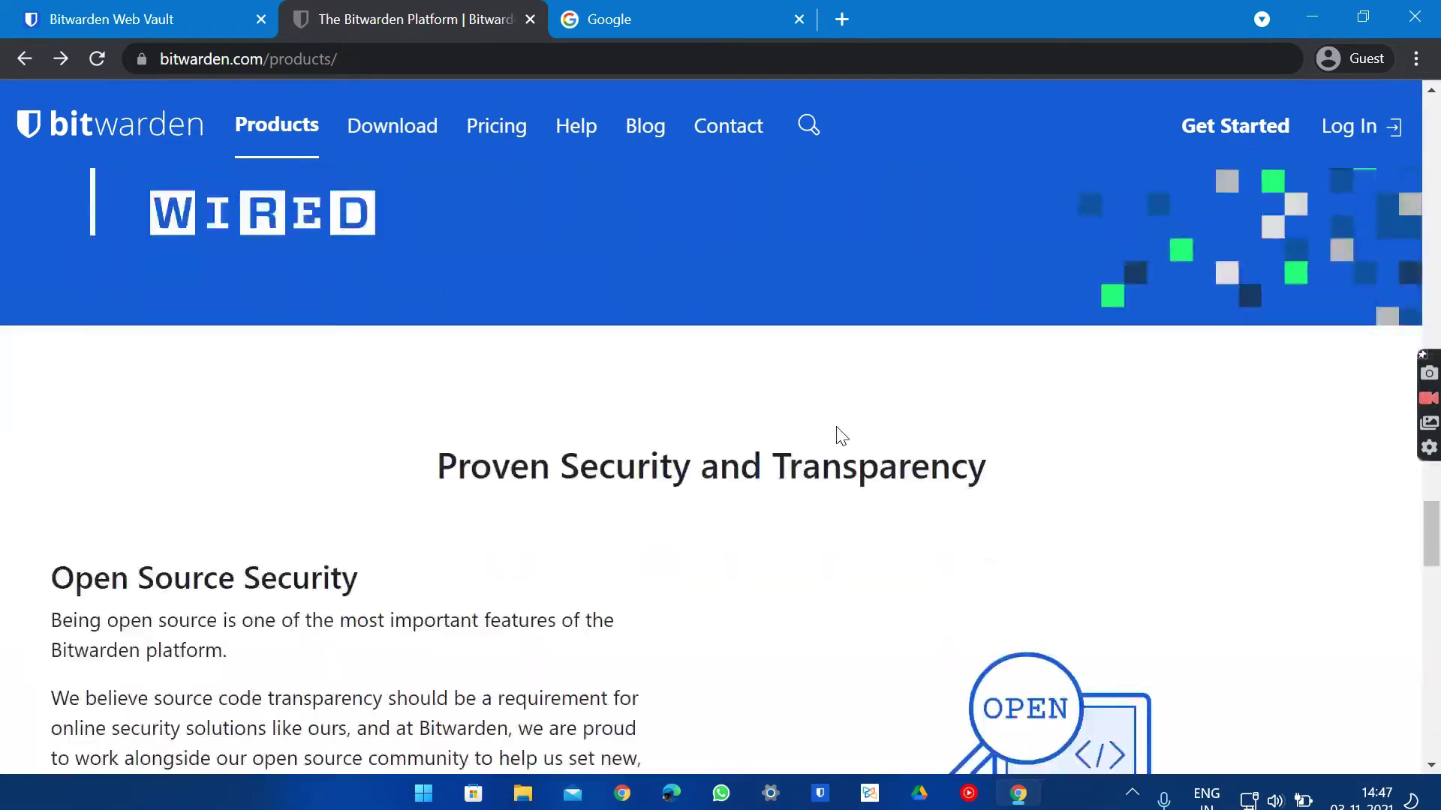
scroll(841, 435, down, 8)
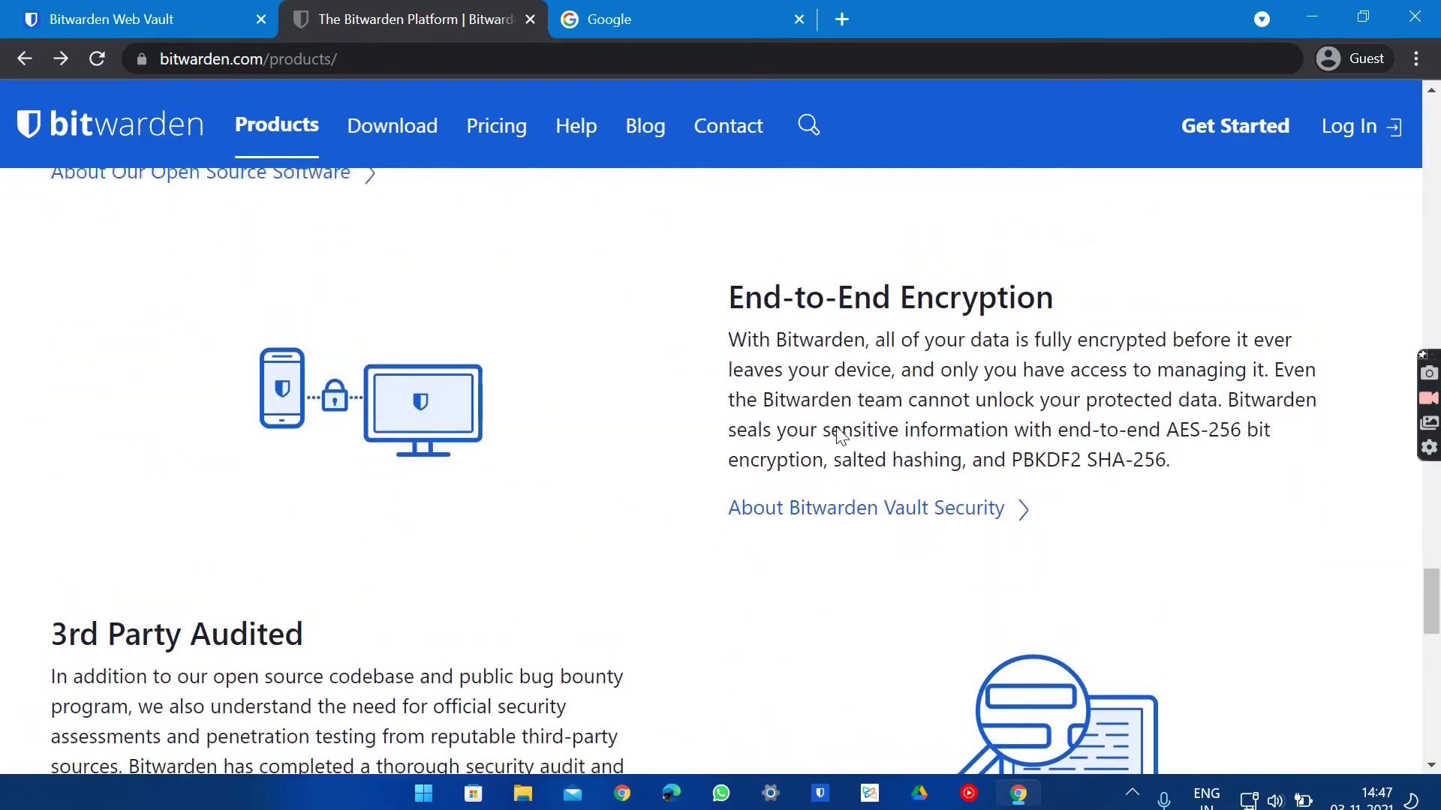
scroll(838, 436, up, 6)
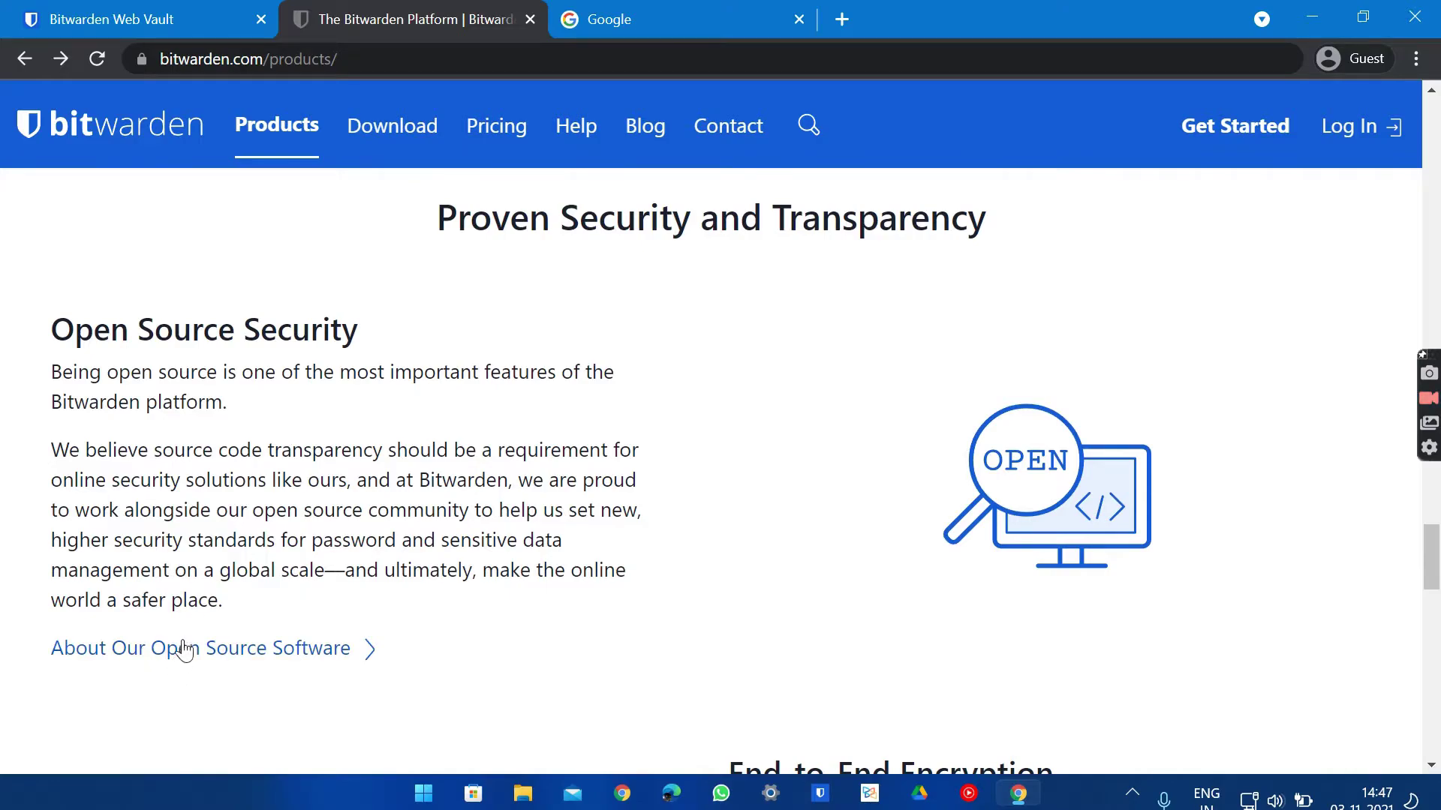
Open the Open Source page and follow 'Check out Bitwarden on GitHub' to github.com/bitwarden
click(142, 647)
scroll(405, 503, down, 2)
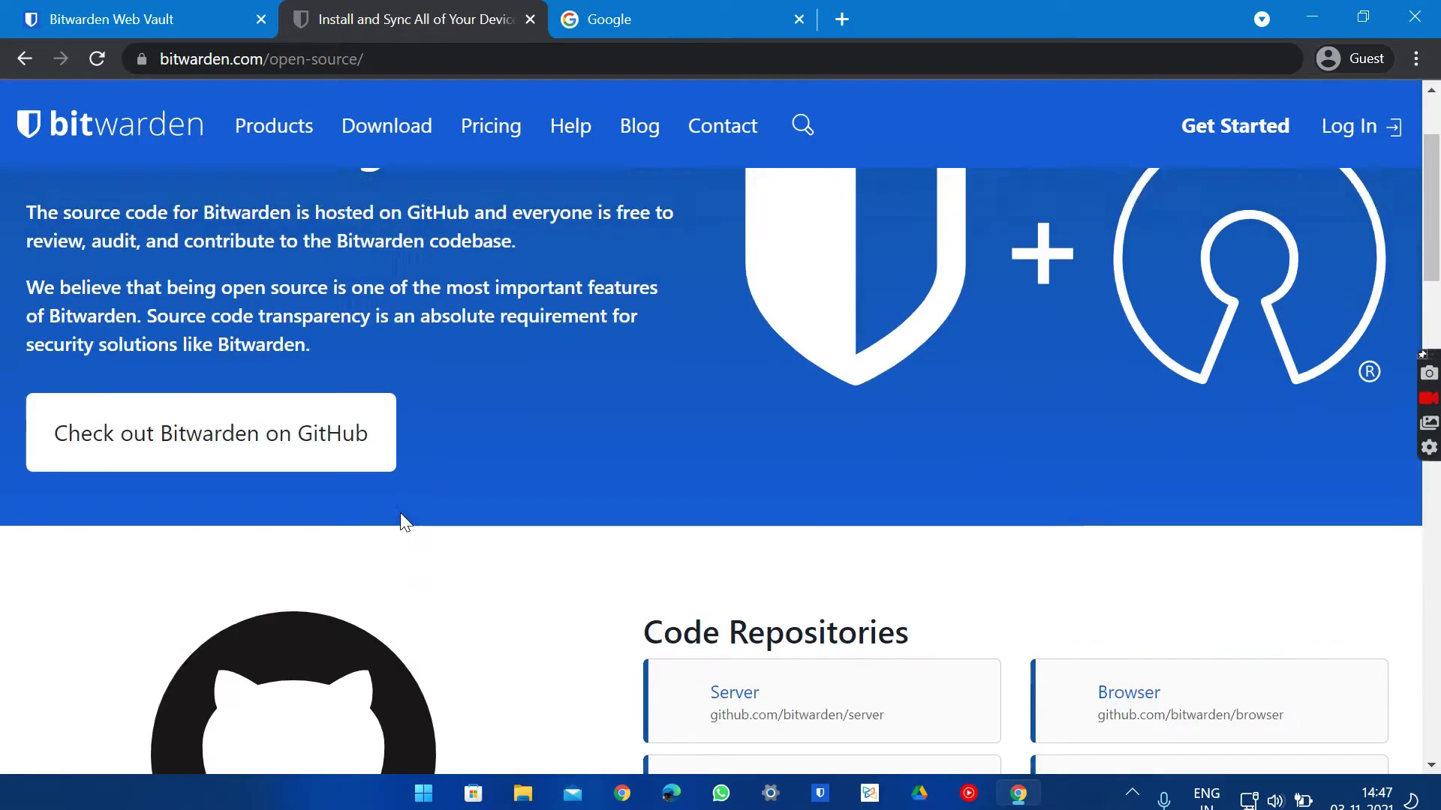
scroll(400, 512, down, 1)
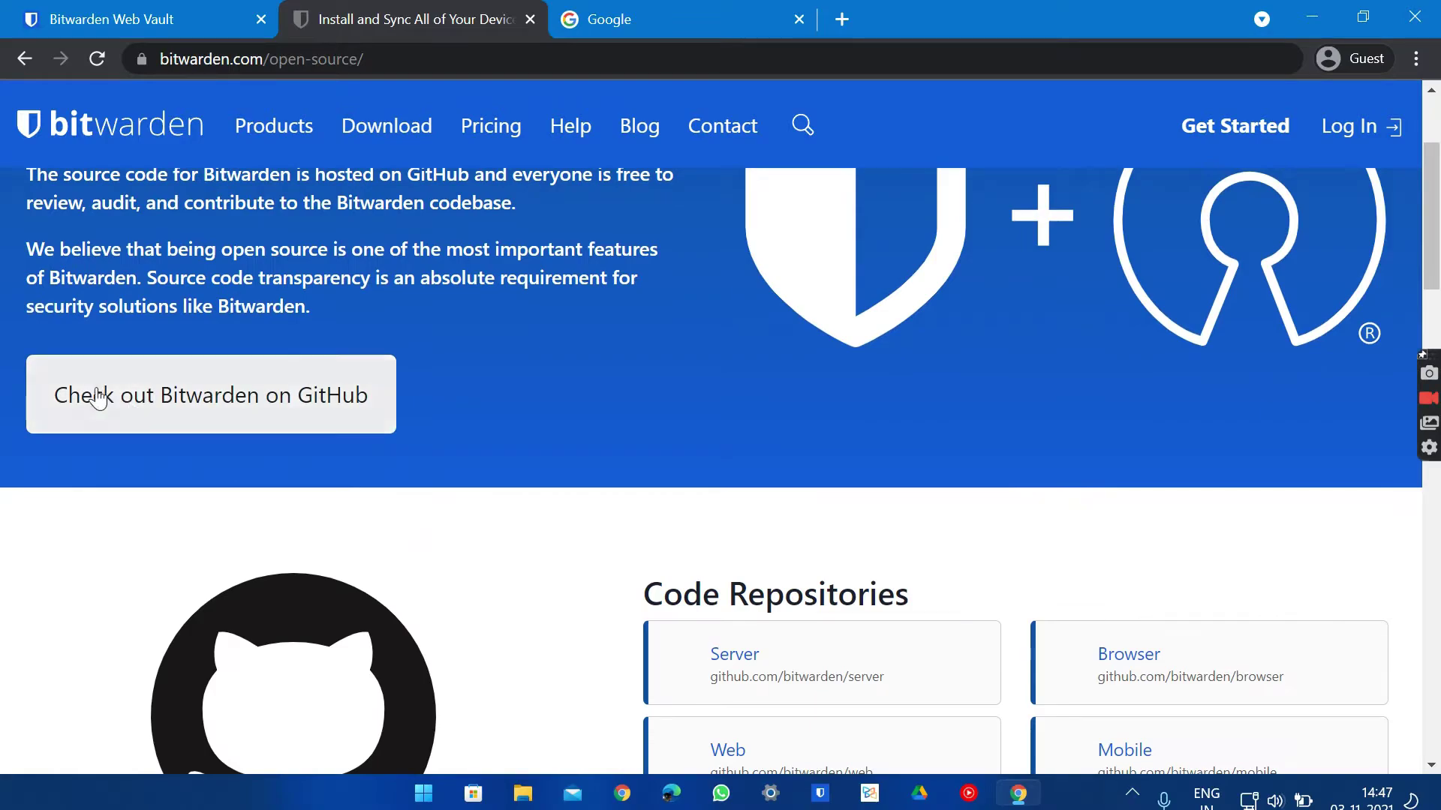
click(310, 406)
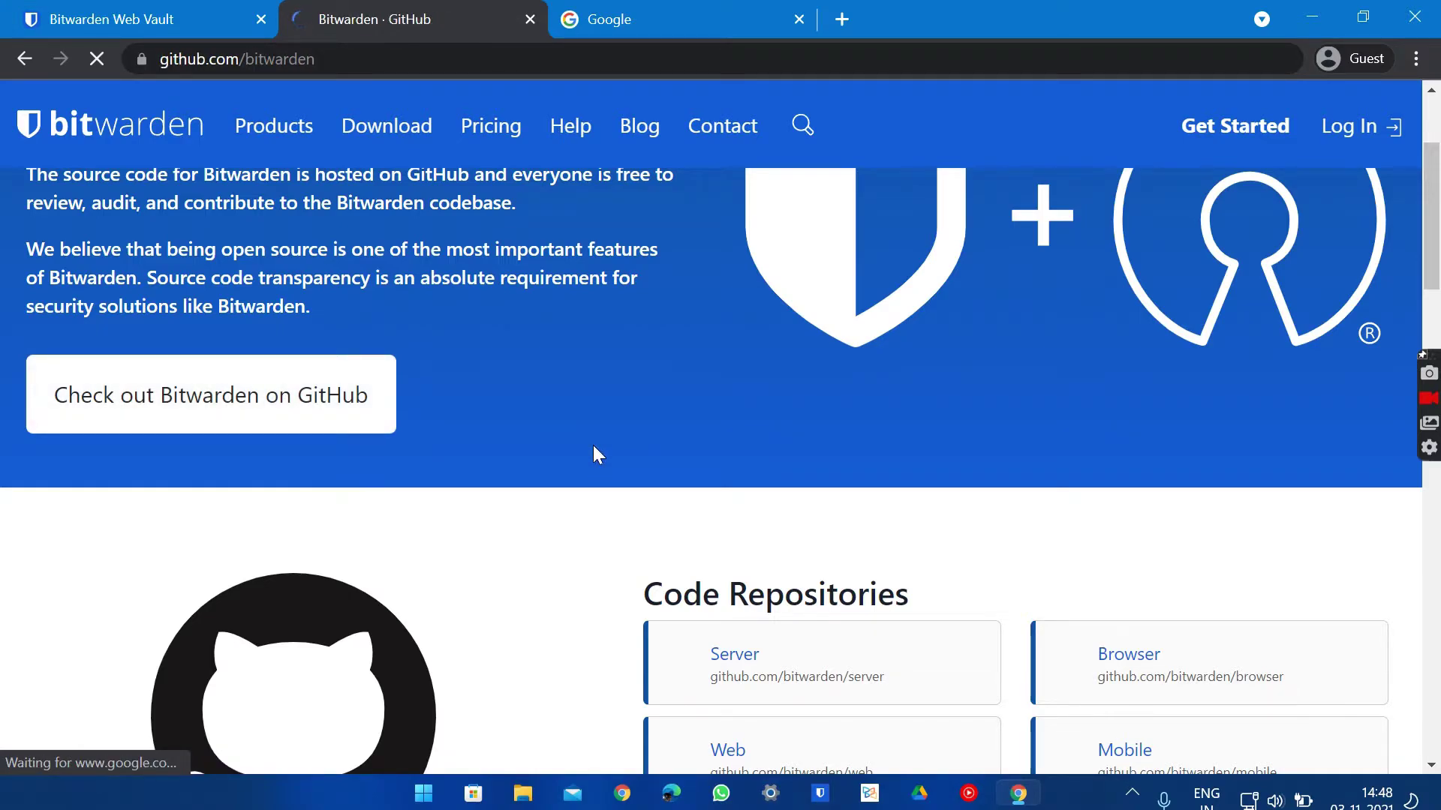
scroll(593, 453, down, 2)
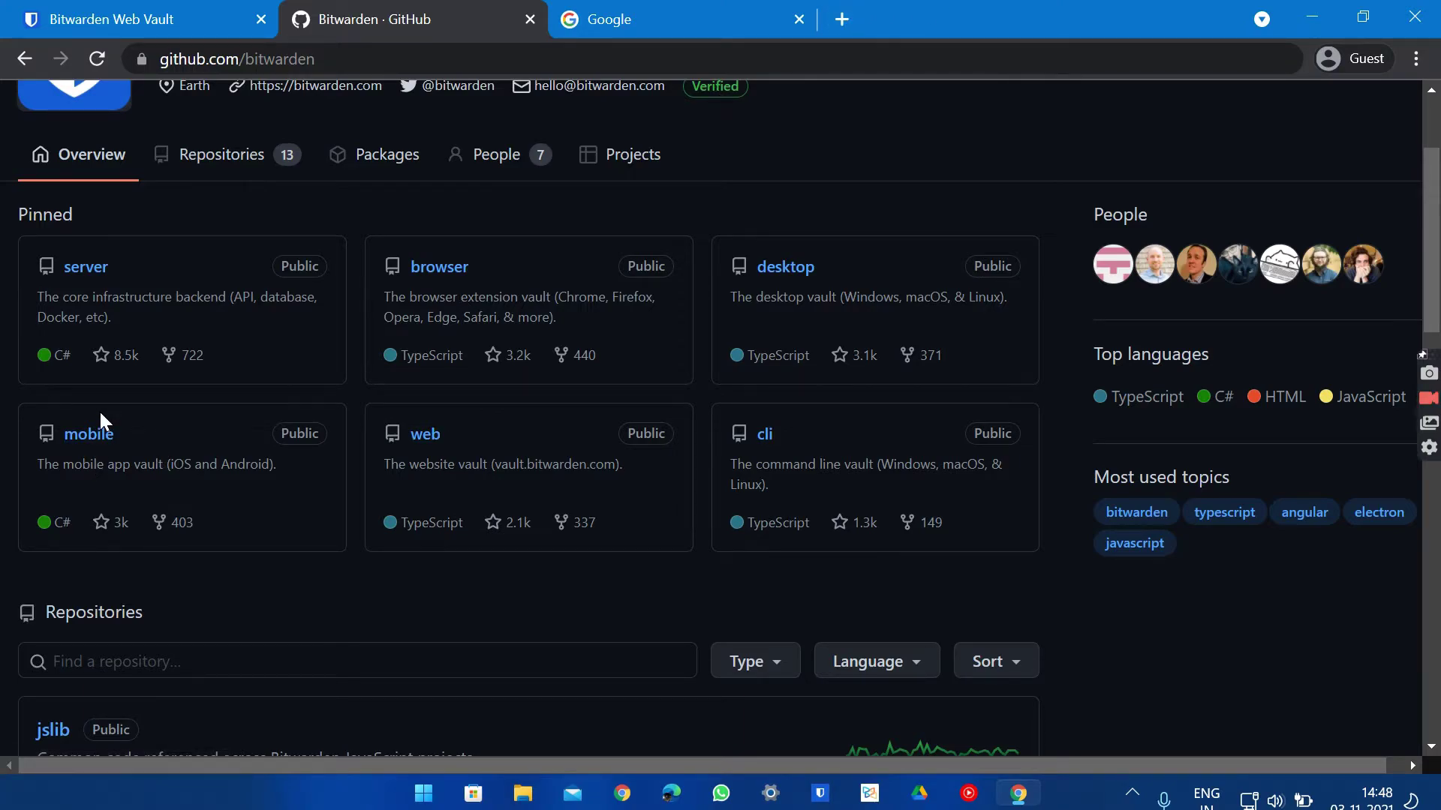
scroll(381, 435, up, 3)
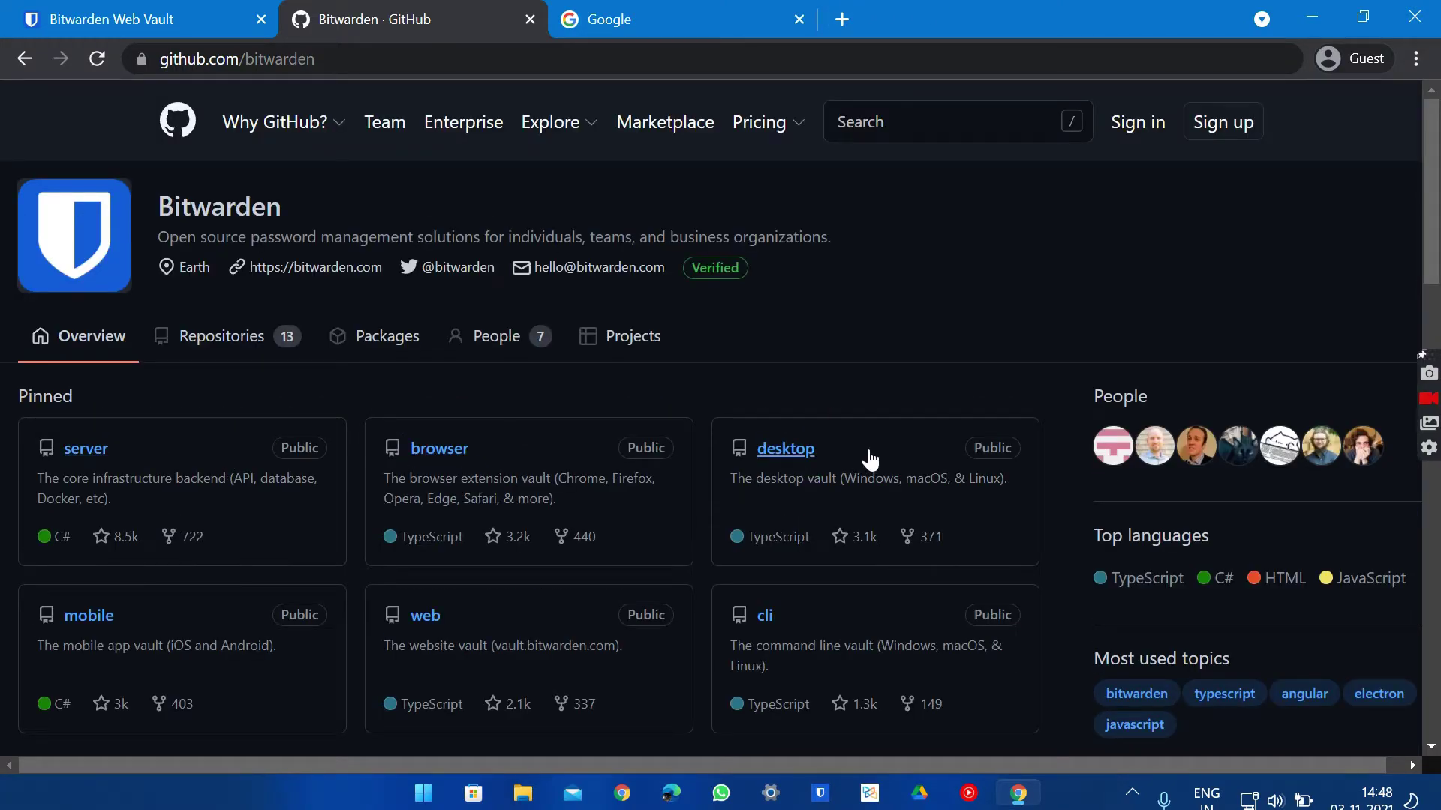
scroll(869, 460, down, 1)
scroll(869, 459, up, 1)
Go back twice to the Products page, review its security sections, then close the site tab
click(15, 62)
scroll(402, 426, down, 5)
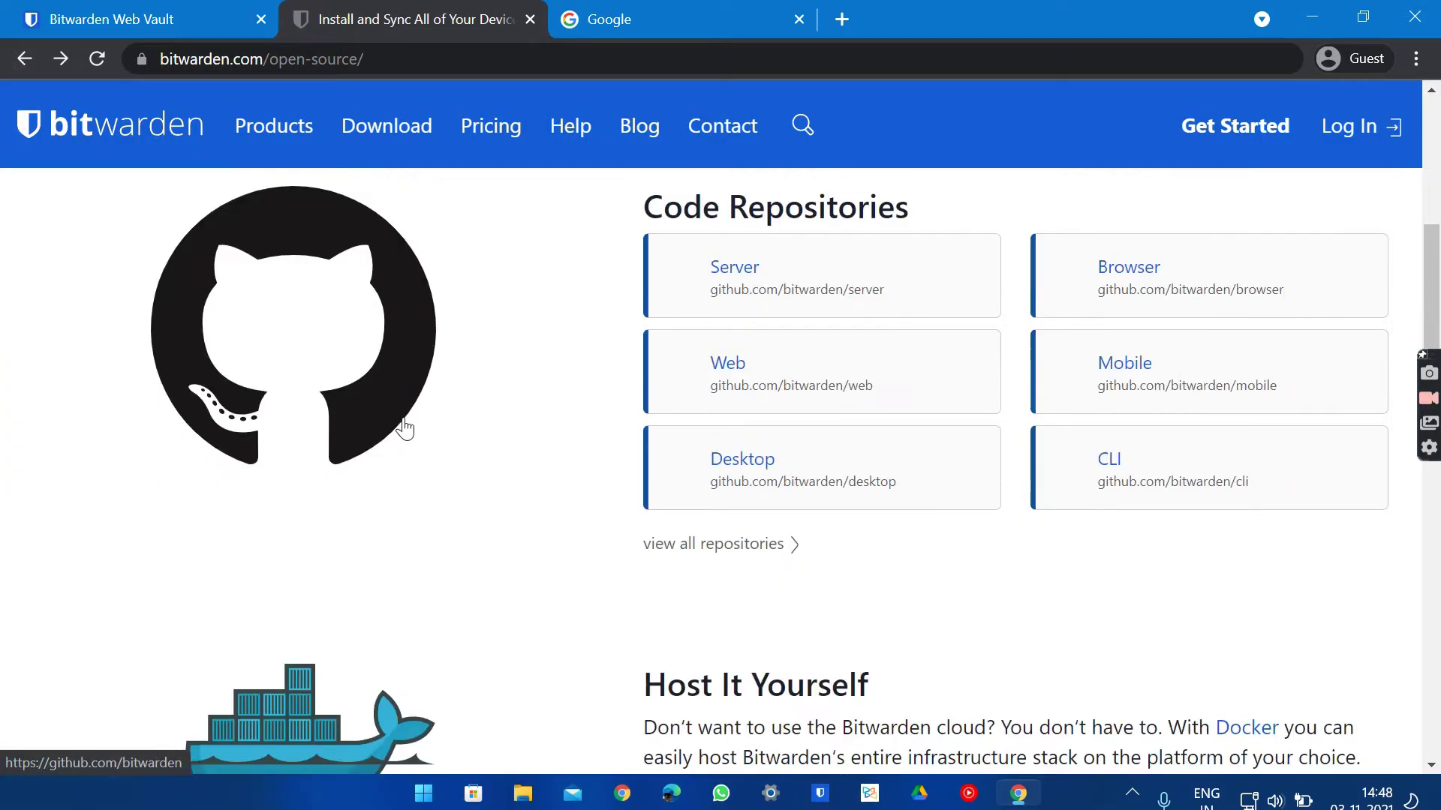
scroll(404, 428, down, 6)
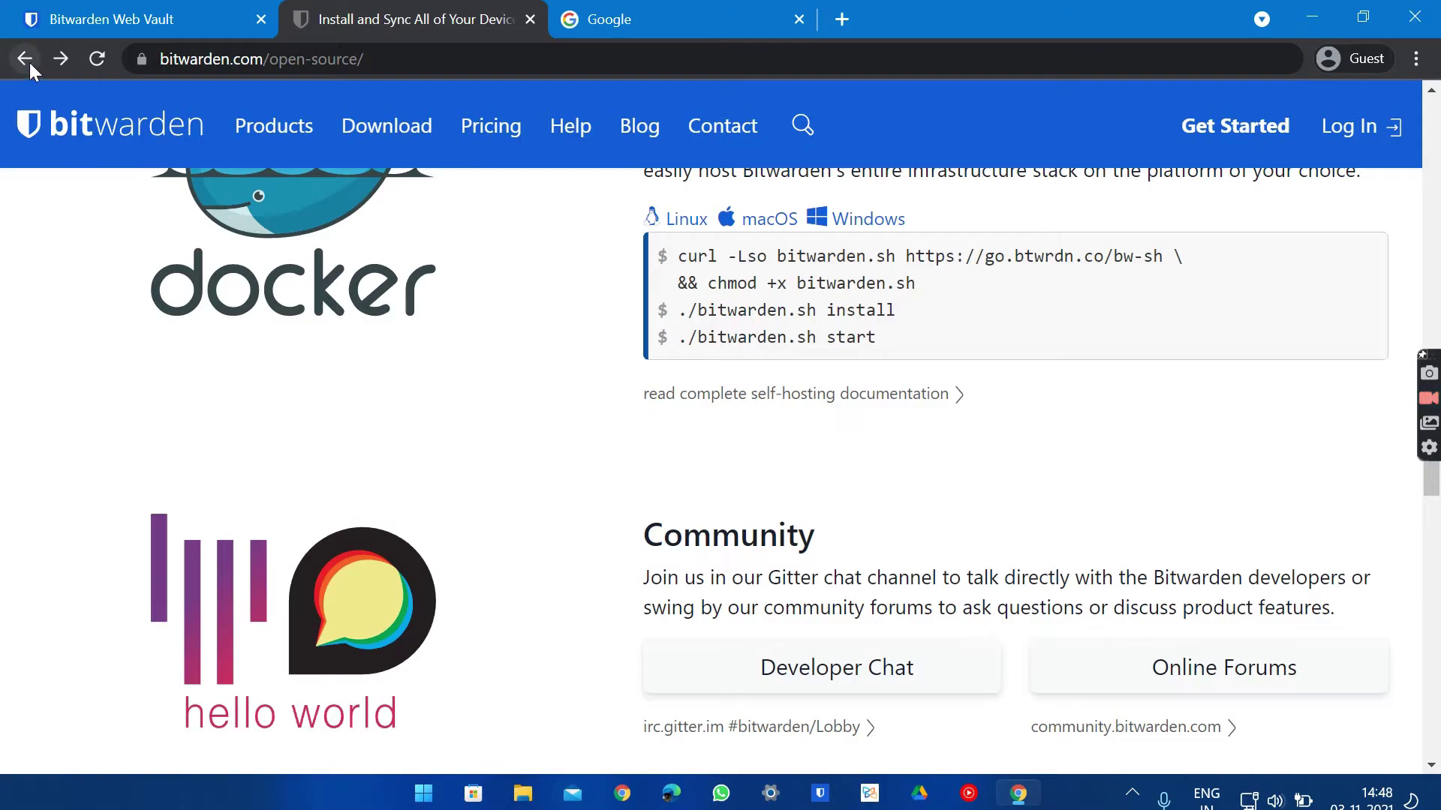
click(27, 59)
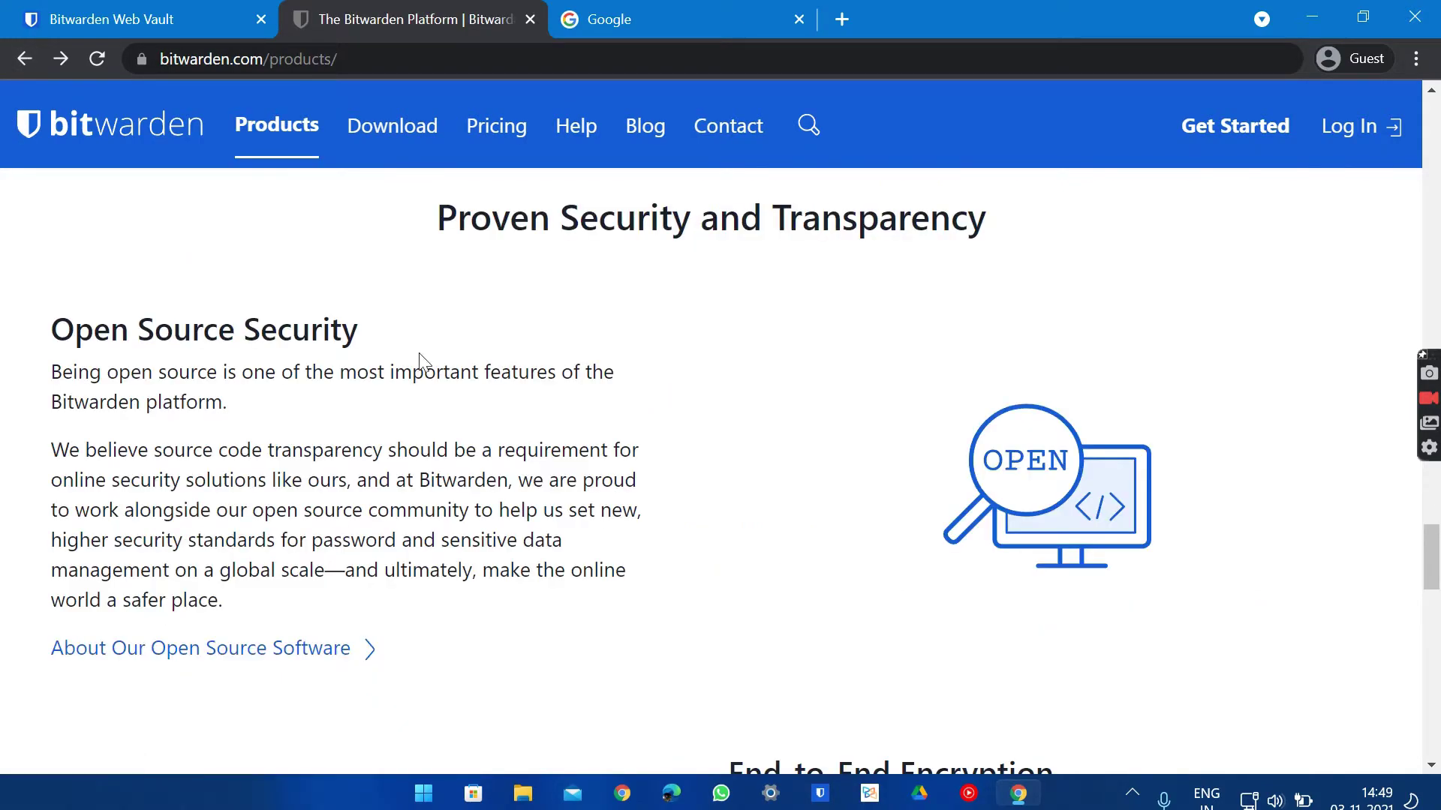
scroll(421, 360, down, 10)
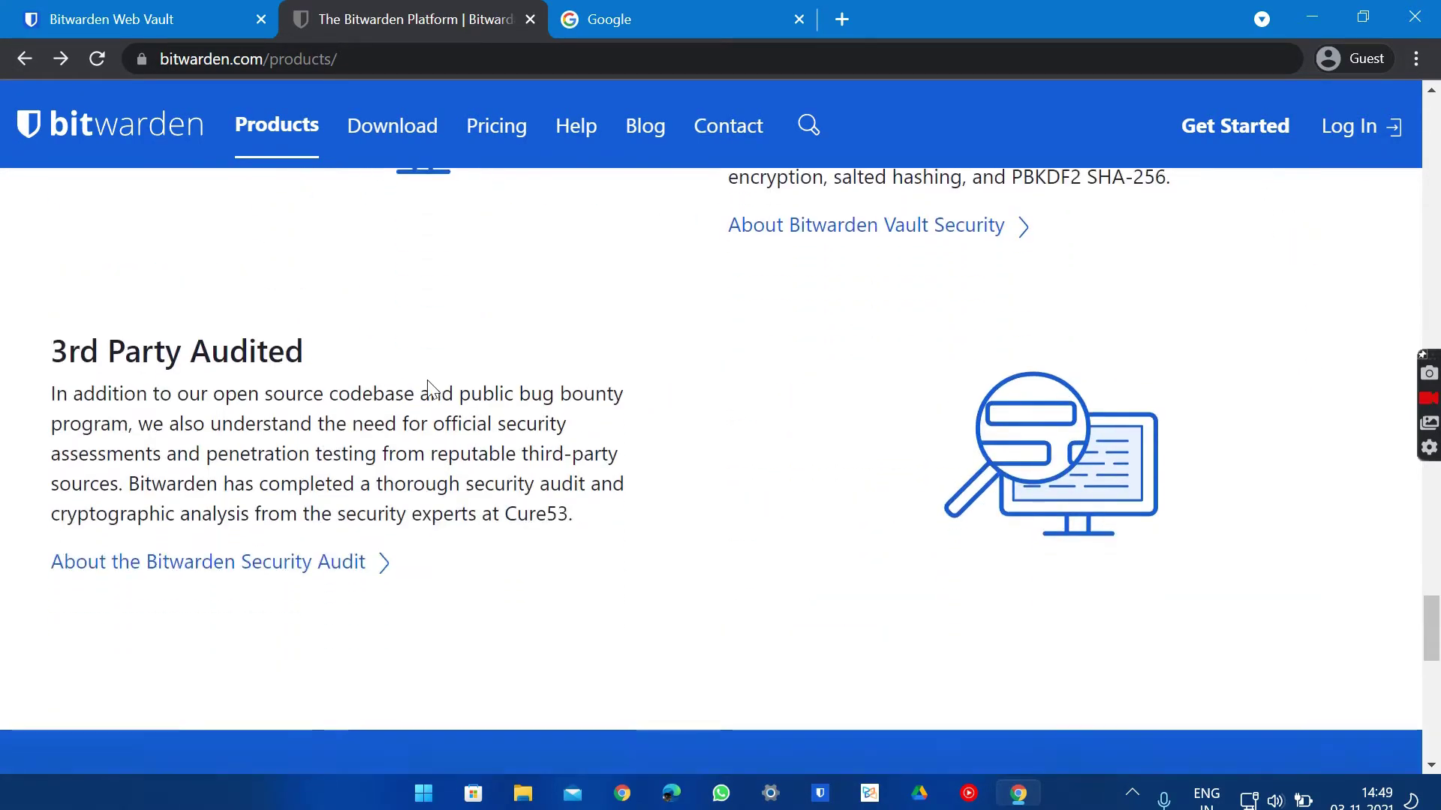
scroll(427, 383, down, 8)
scroll(429, 383, up, 20)
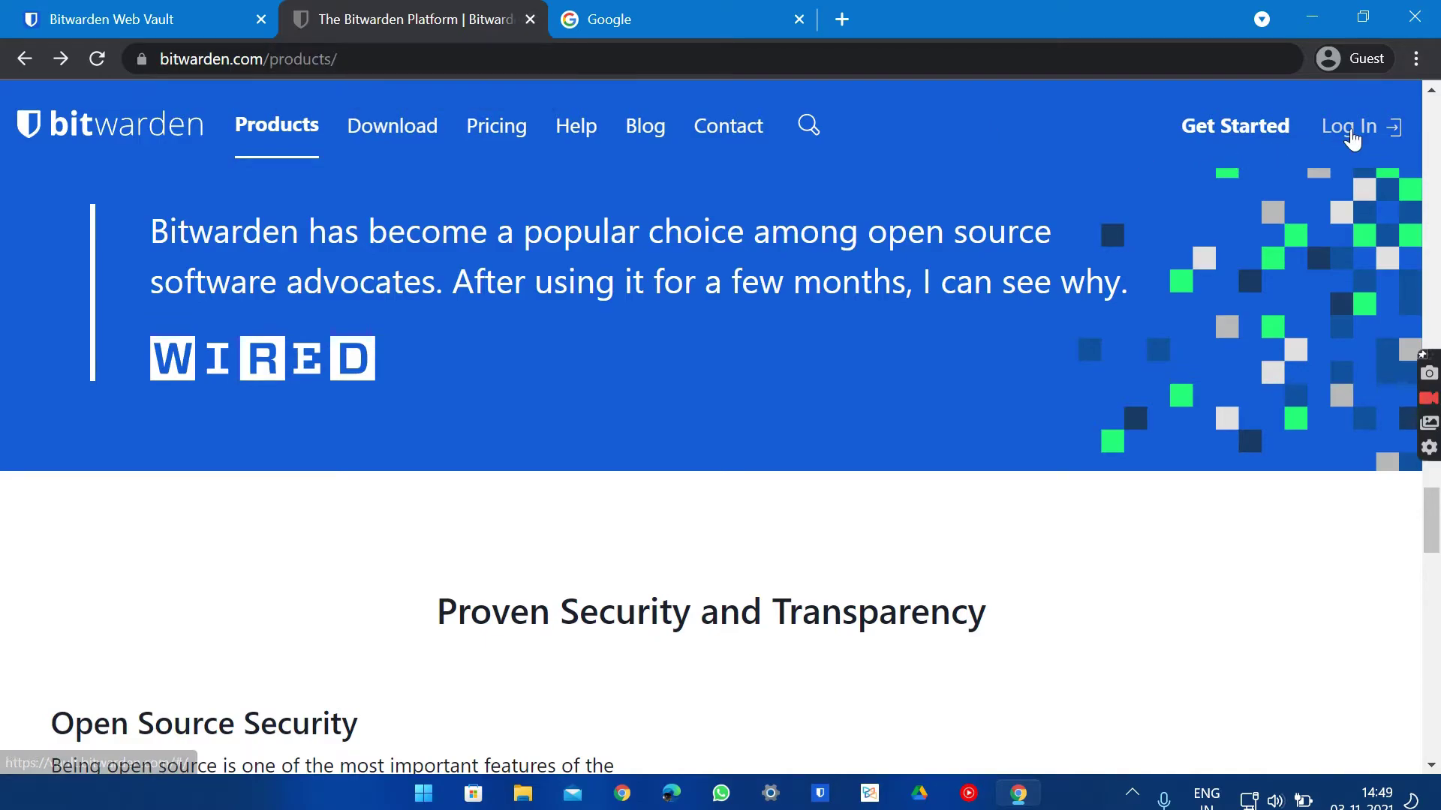
click(531, 19)
Switch to the Web Vault tab and unlock it with the master password
click(160, 13)
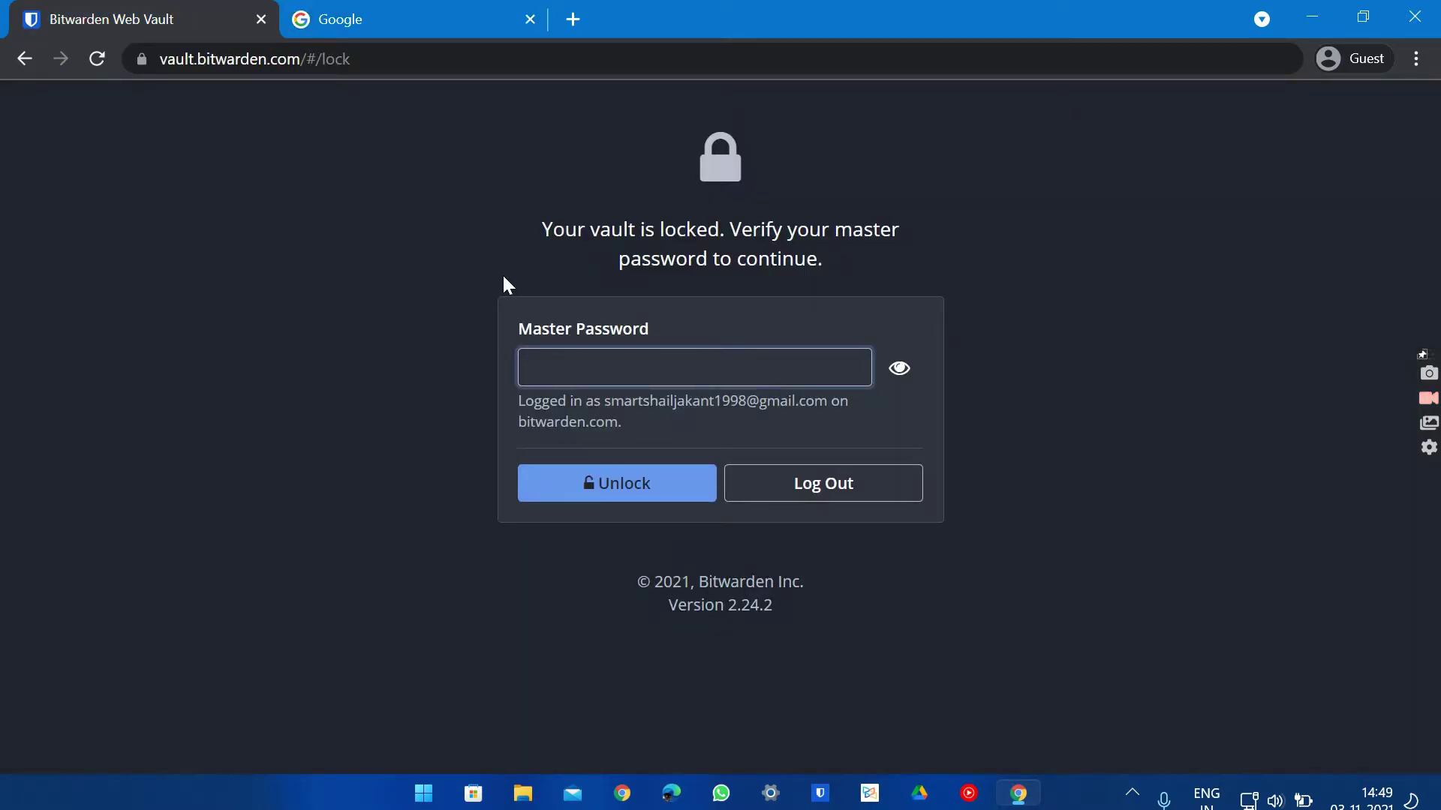
text(••••••••••••••)
key(Return)
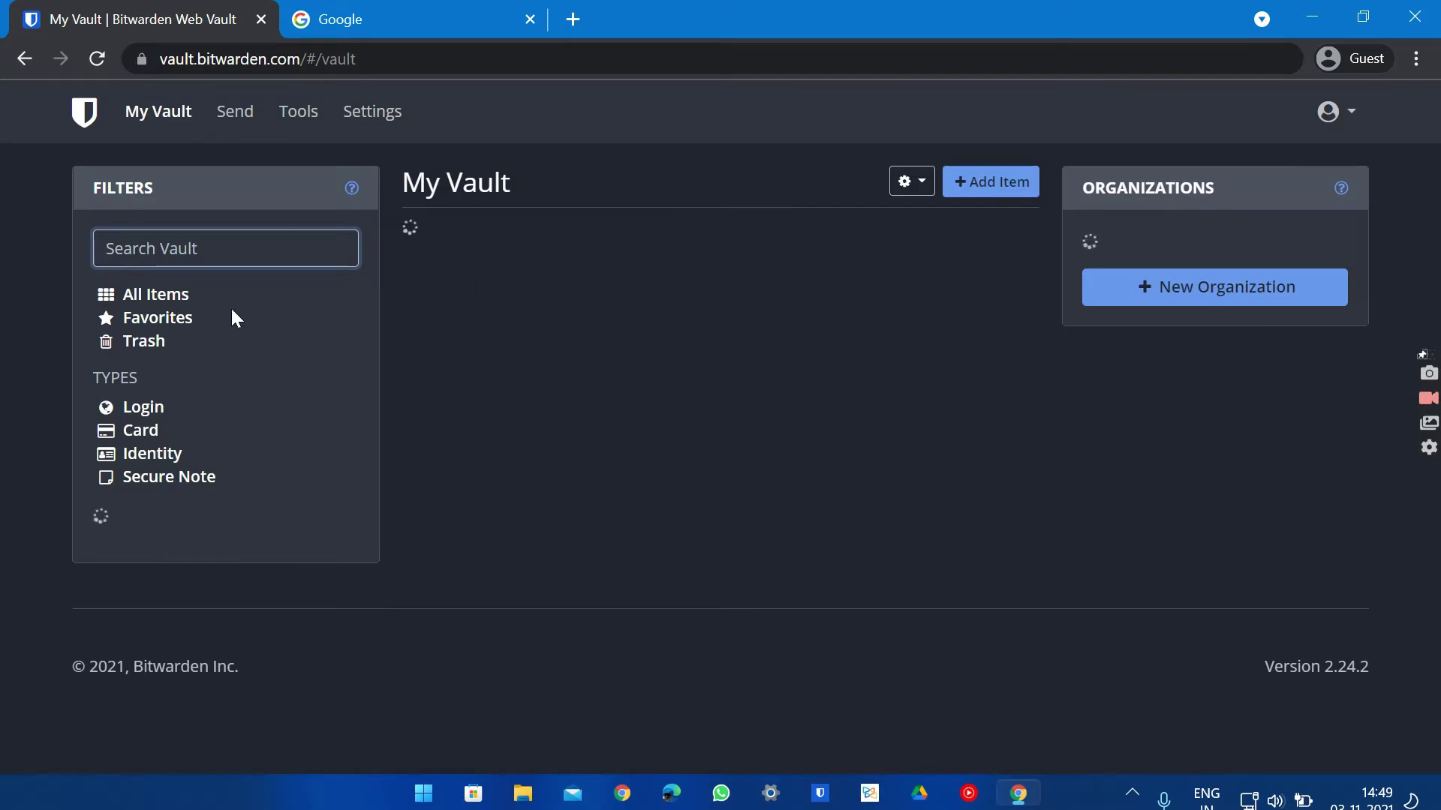
Toggle the vault list between Favorites and All Items, ending on the google.com favourite
click(177, 319)
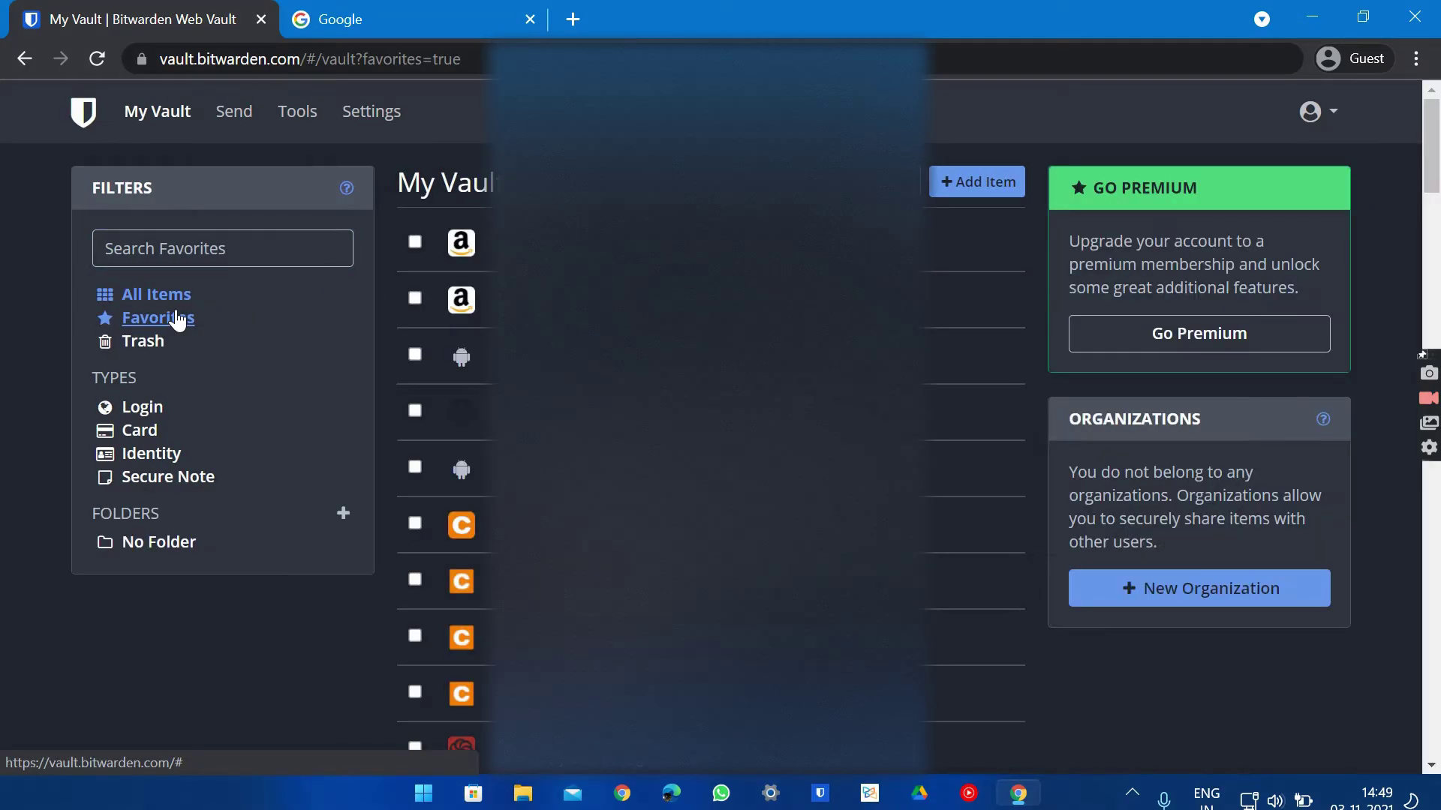
click(174, 321)
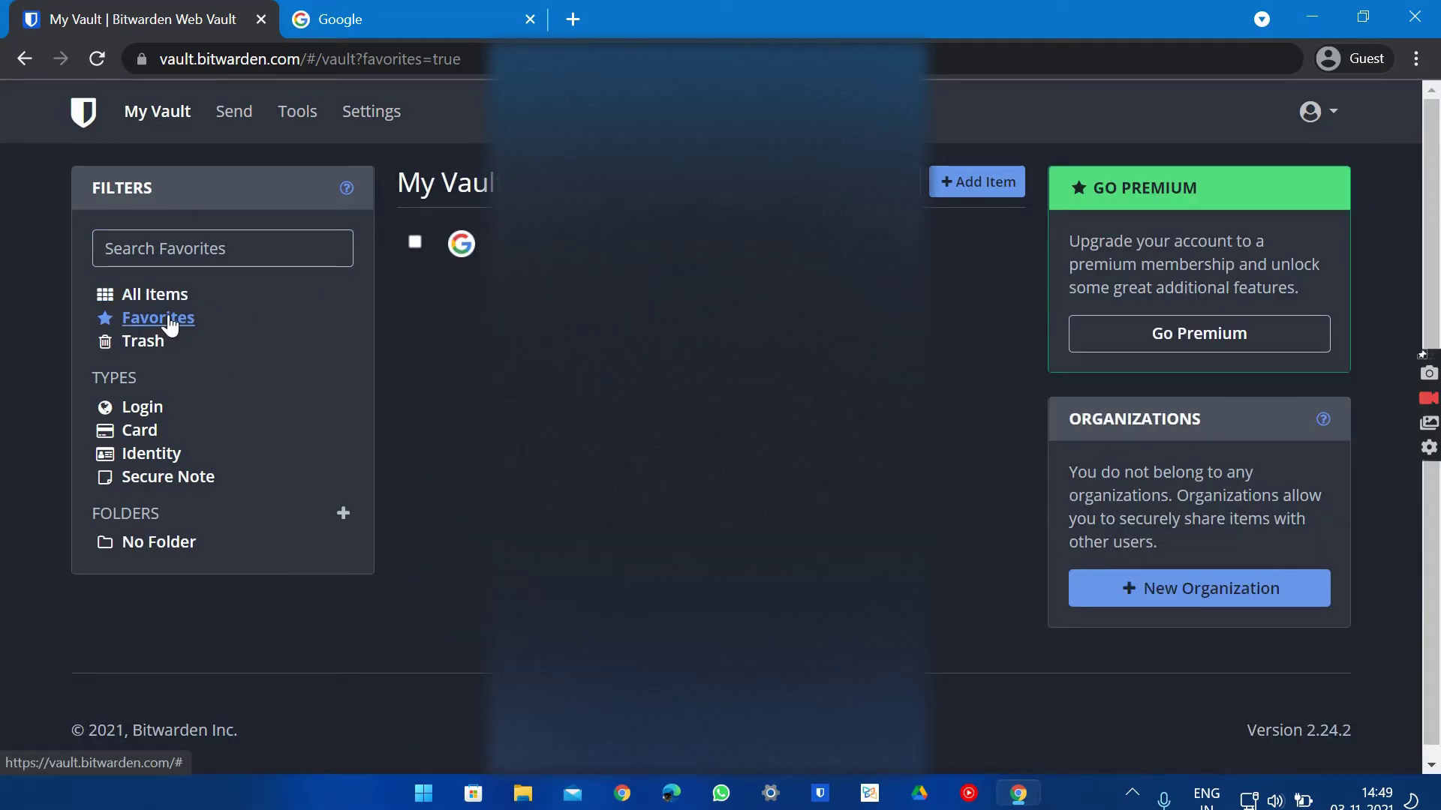
click(149, 295)
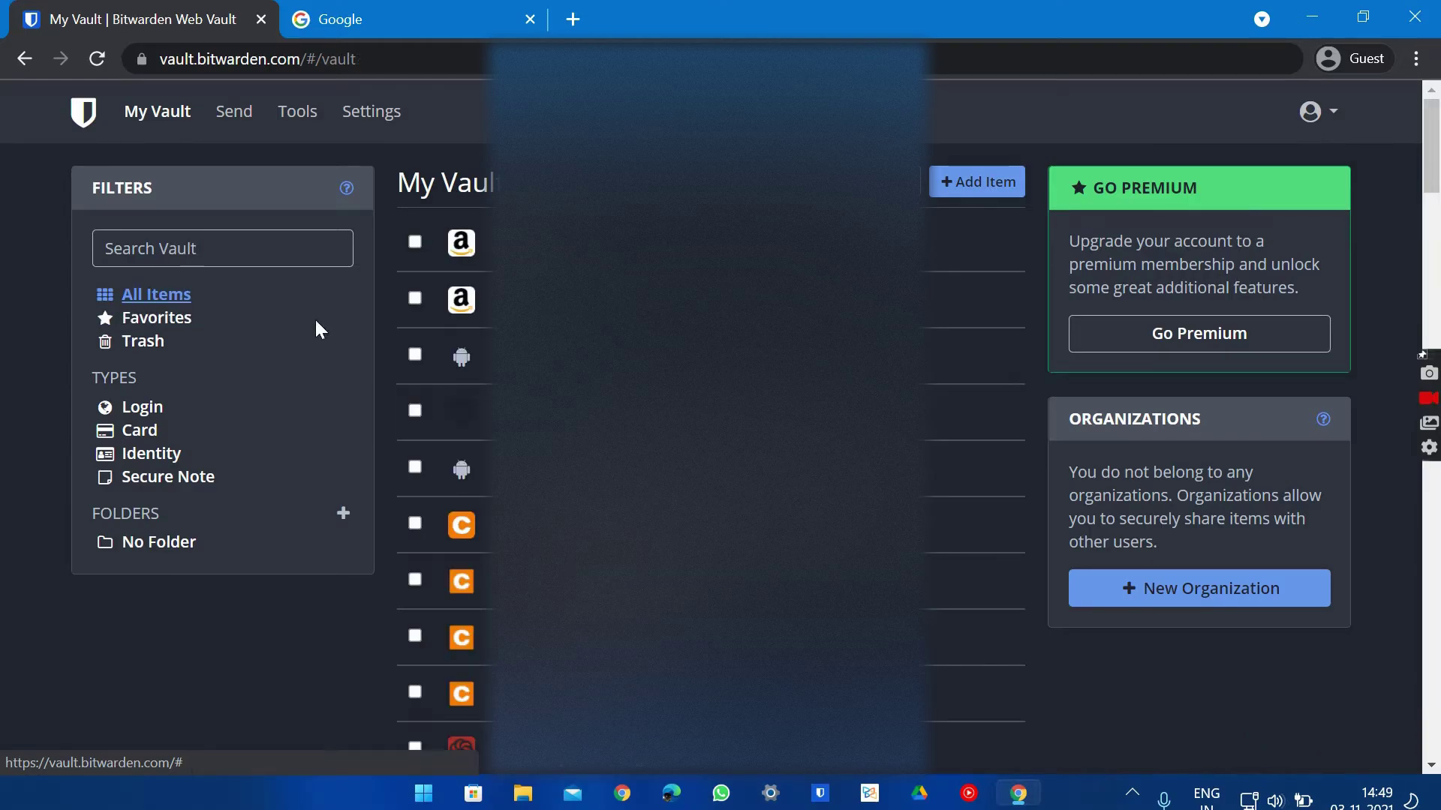
scroll(675, 301, down, 10)
scroll(676, 581, up, 10)
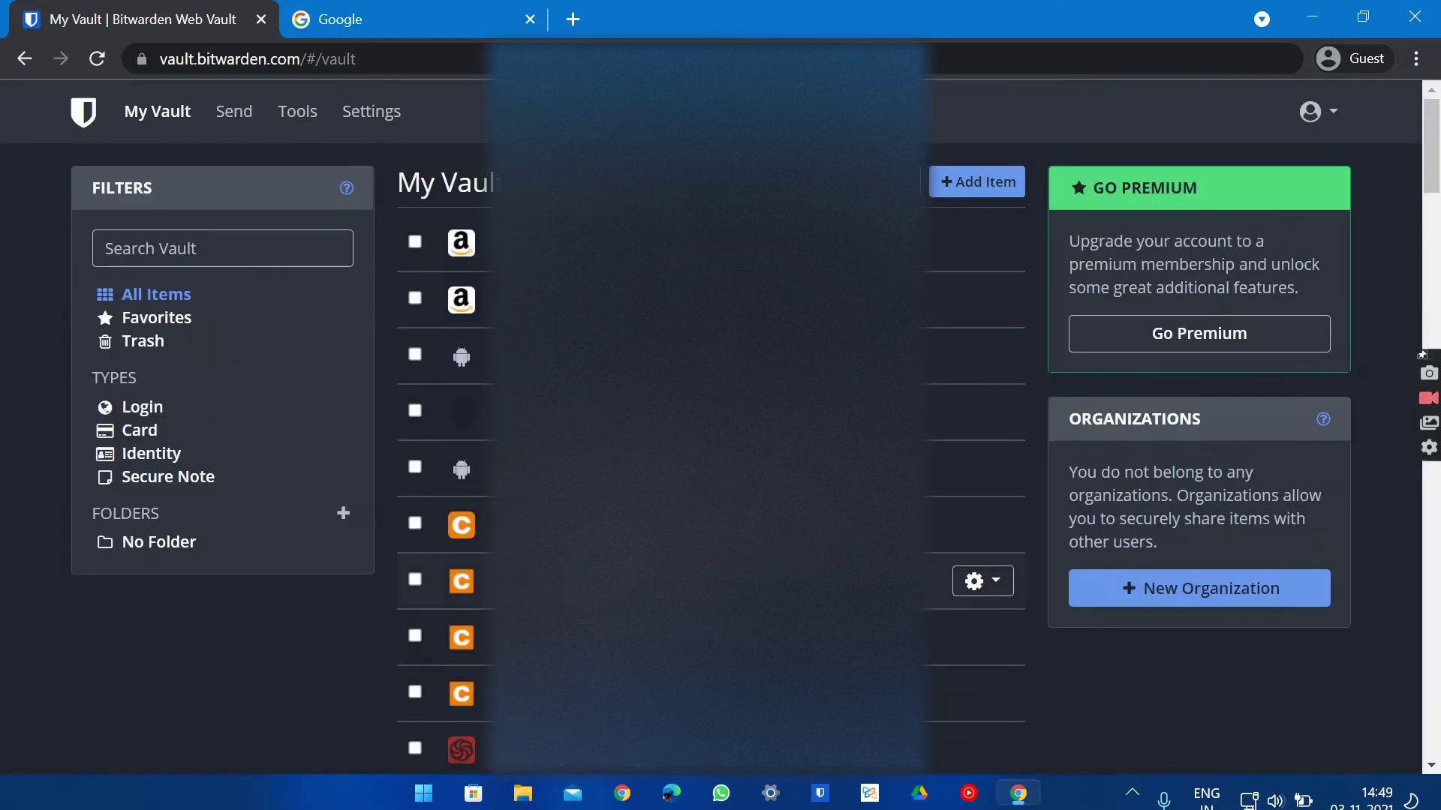
scroll(676, 555, down, 6)
scroll(675, 556, up, 4)
scroll(675, 555, down, 10)
scroll(675, 555, up, 12)
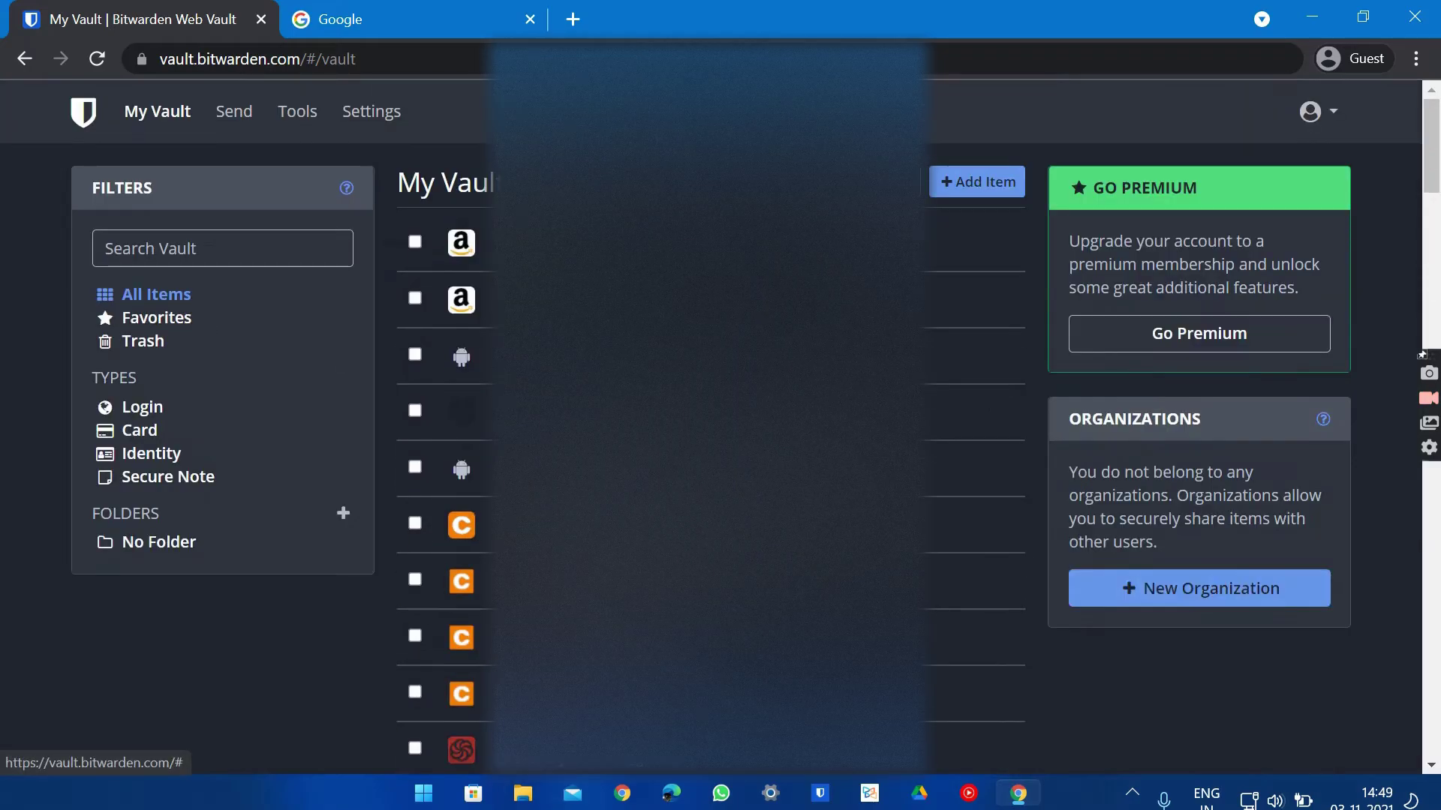
click(129, 325)
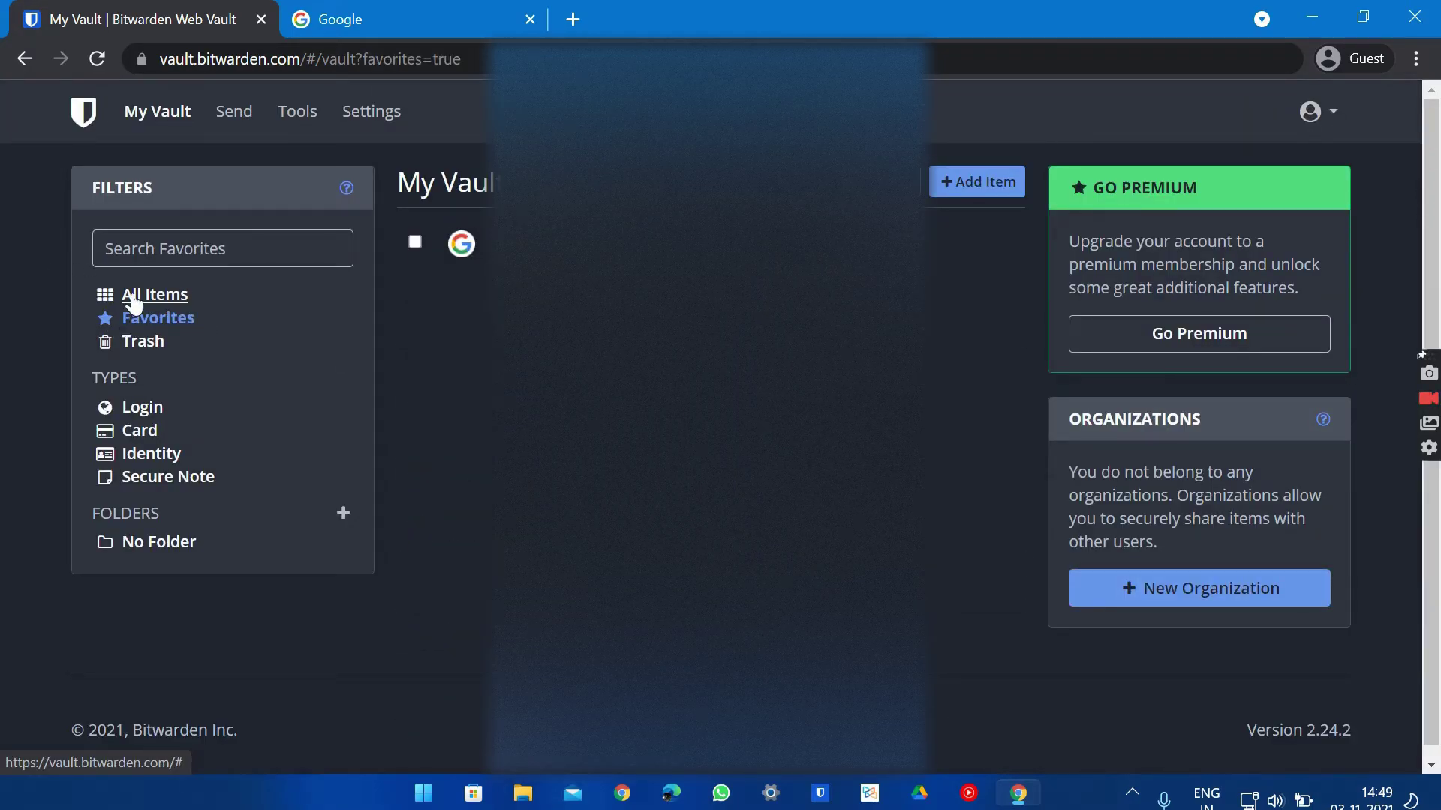
click(134, 303)
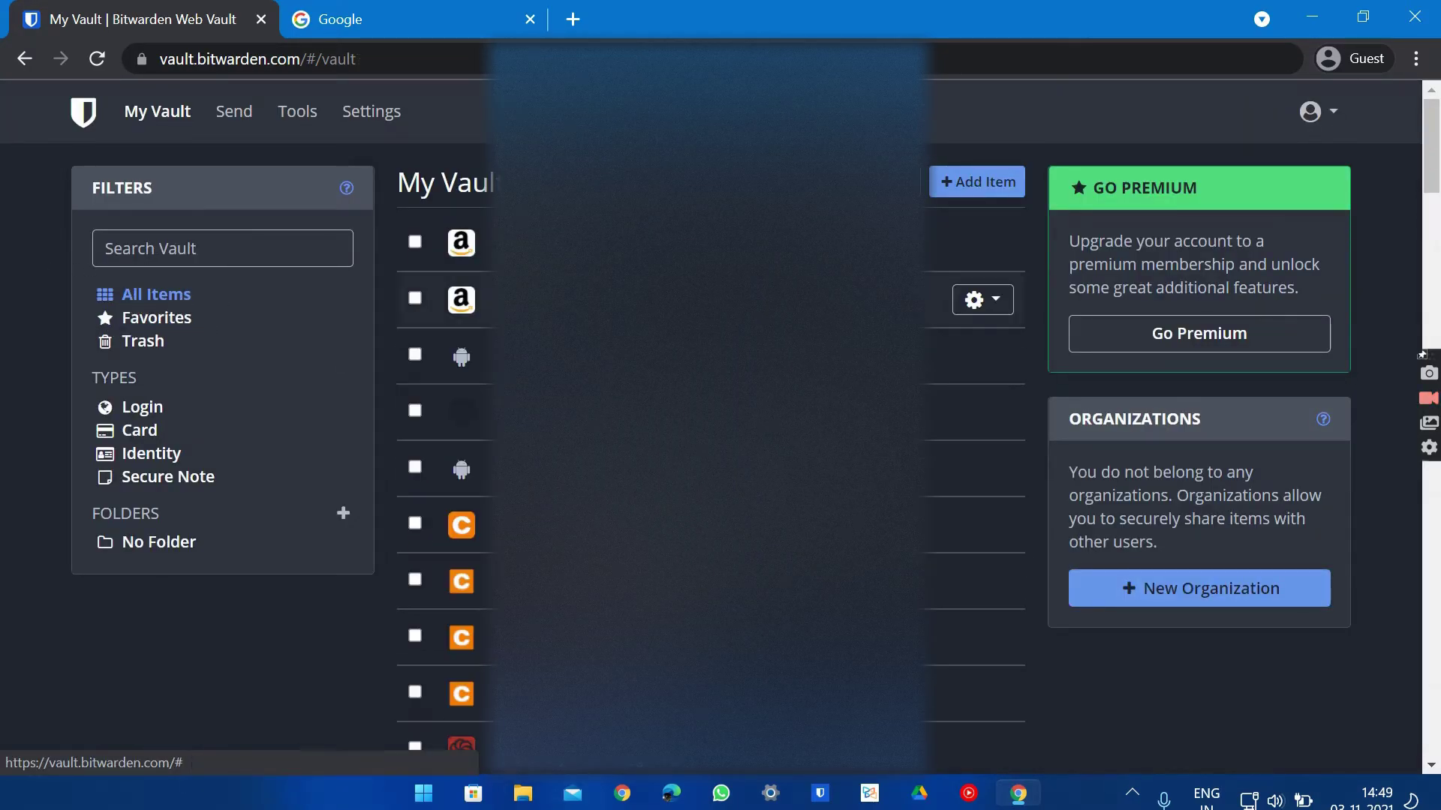
click(172, 328)
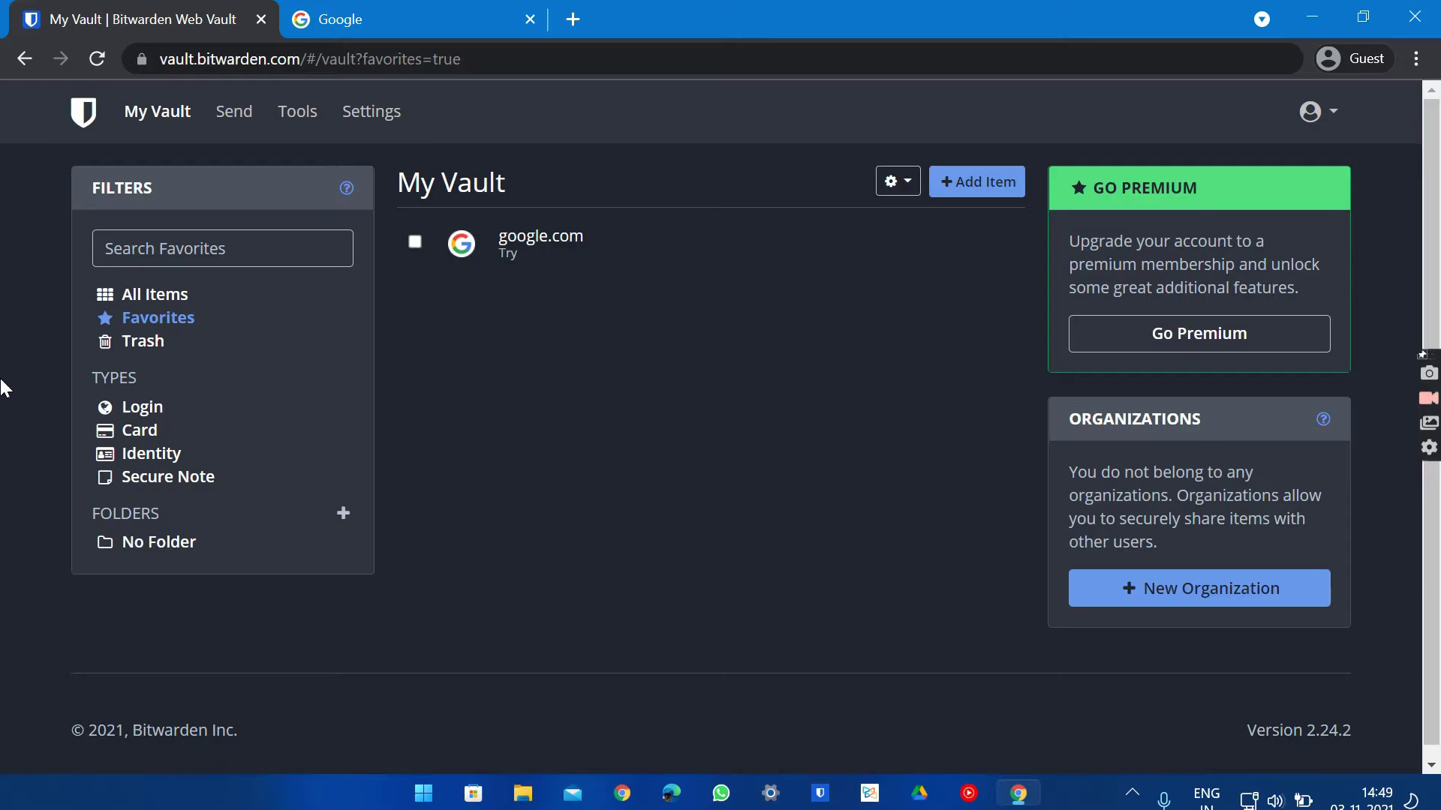
Show the Trash and highlight its 30-day auto-deletion warning
click(132, 342)
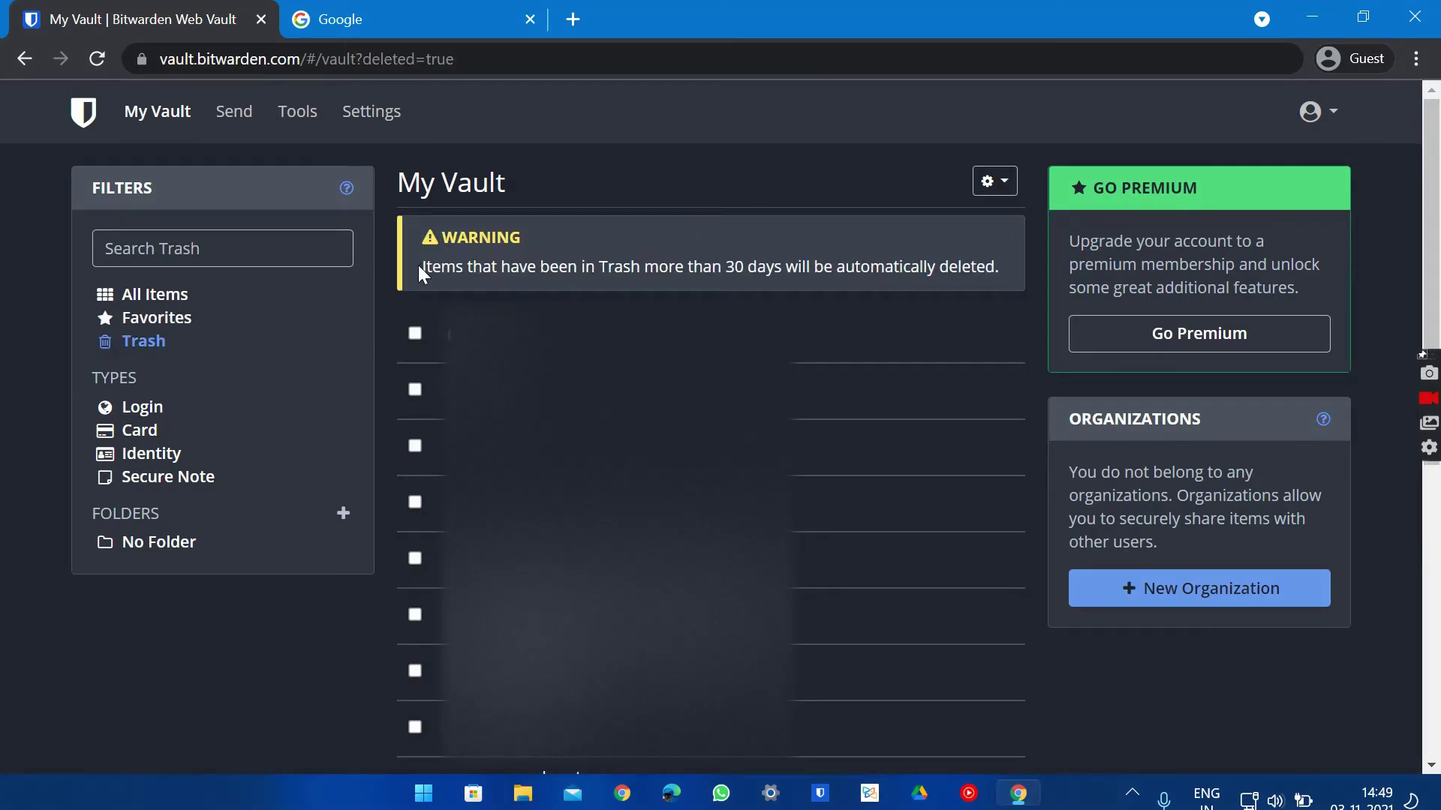
drag(417, 264, 995, 269)
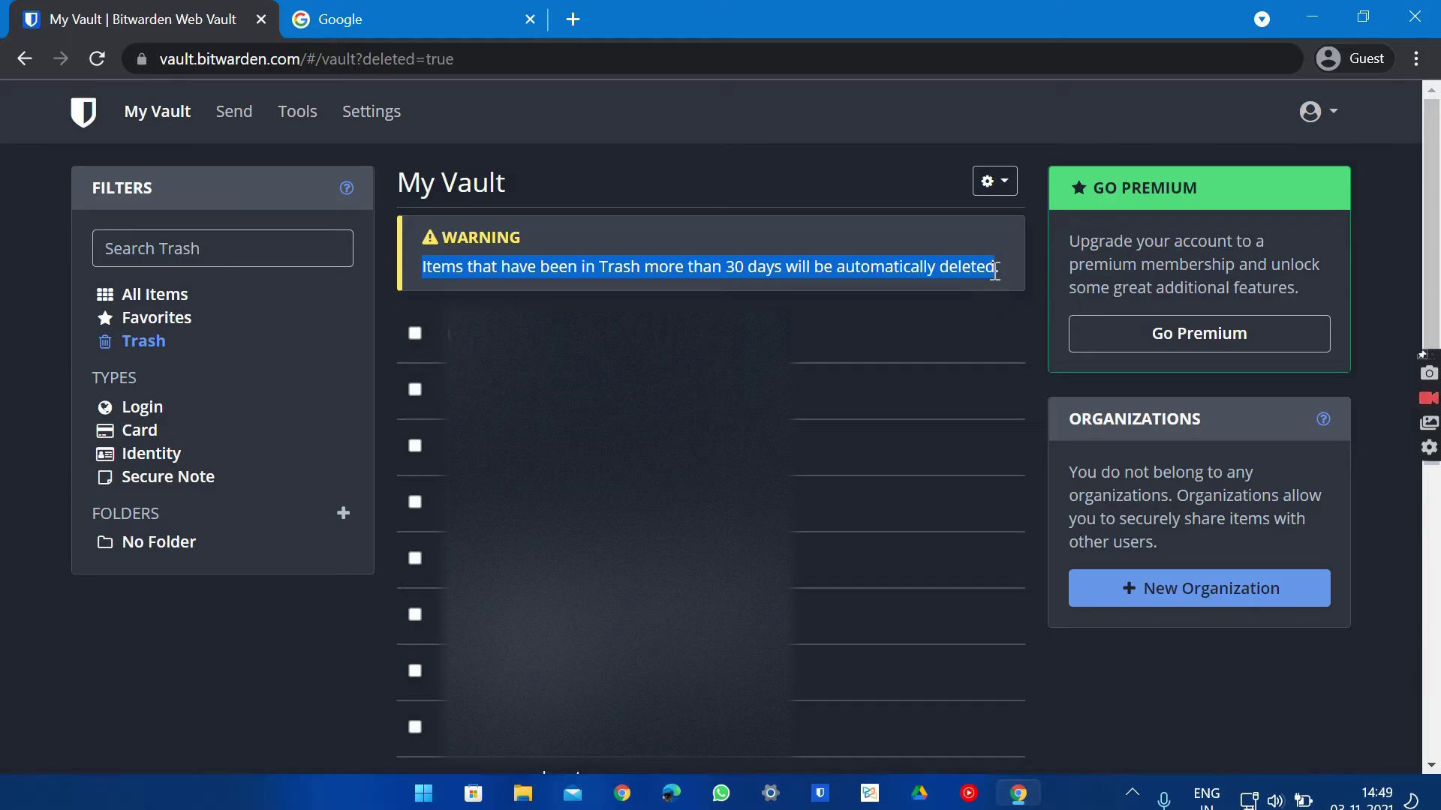
click(995, 269)
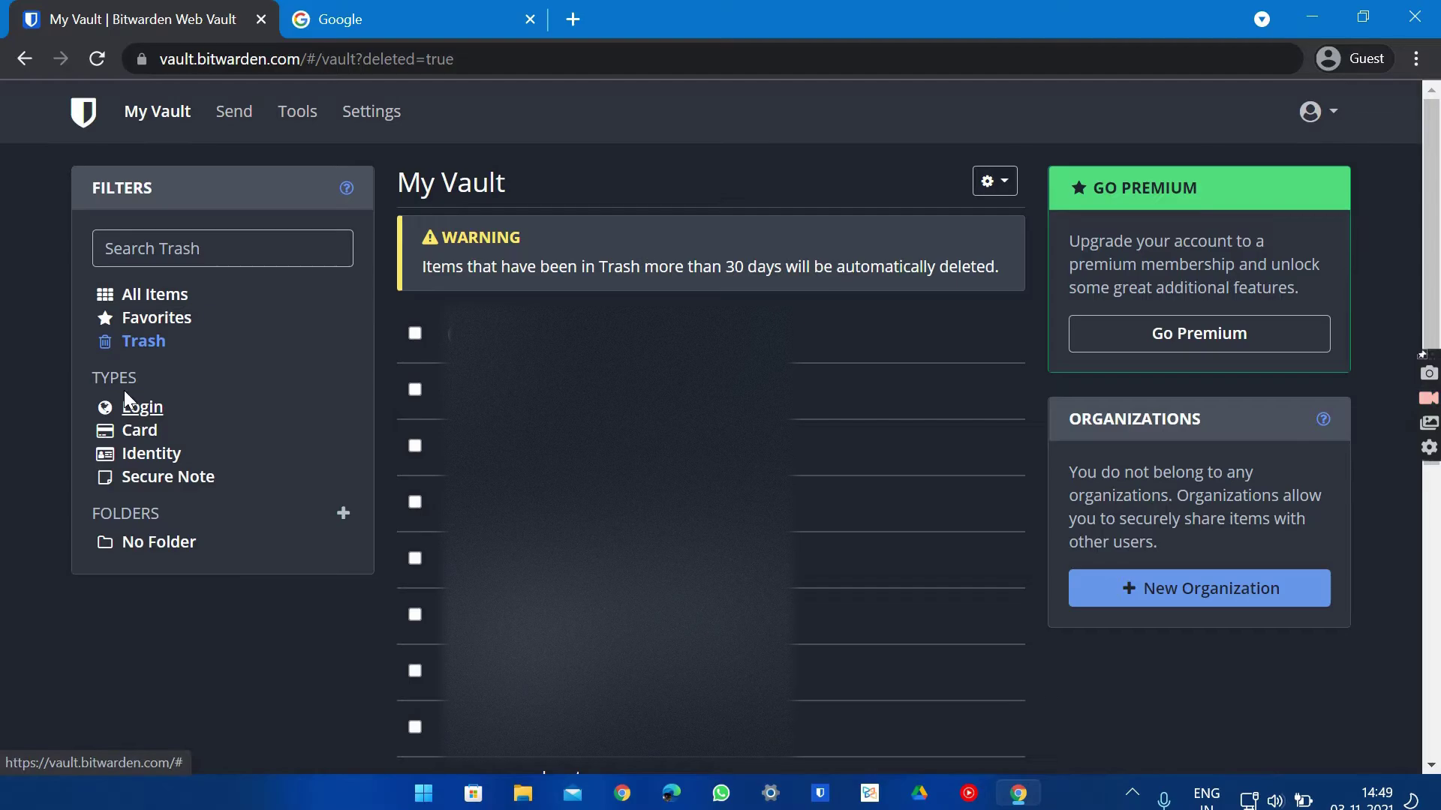
Filter by the Card type to confirm there are no cards, then go to Send
click(148, 434)
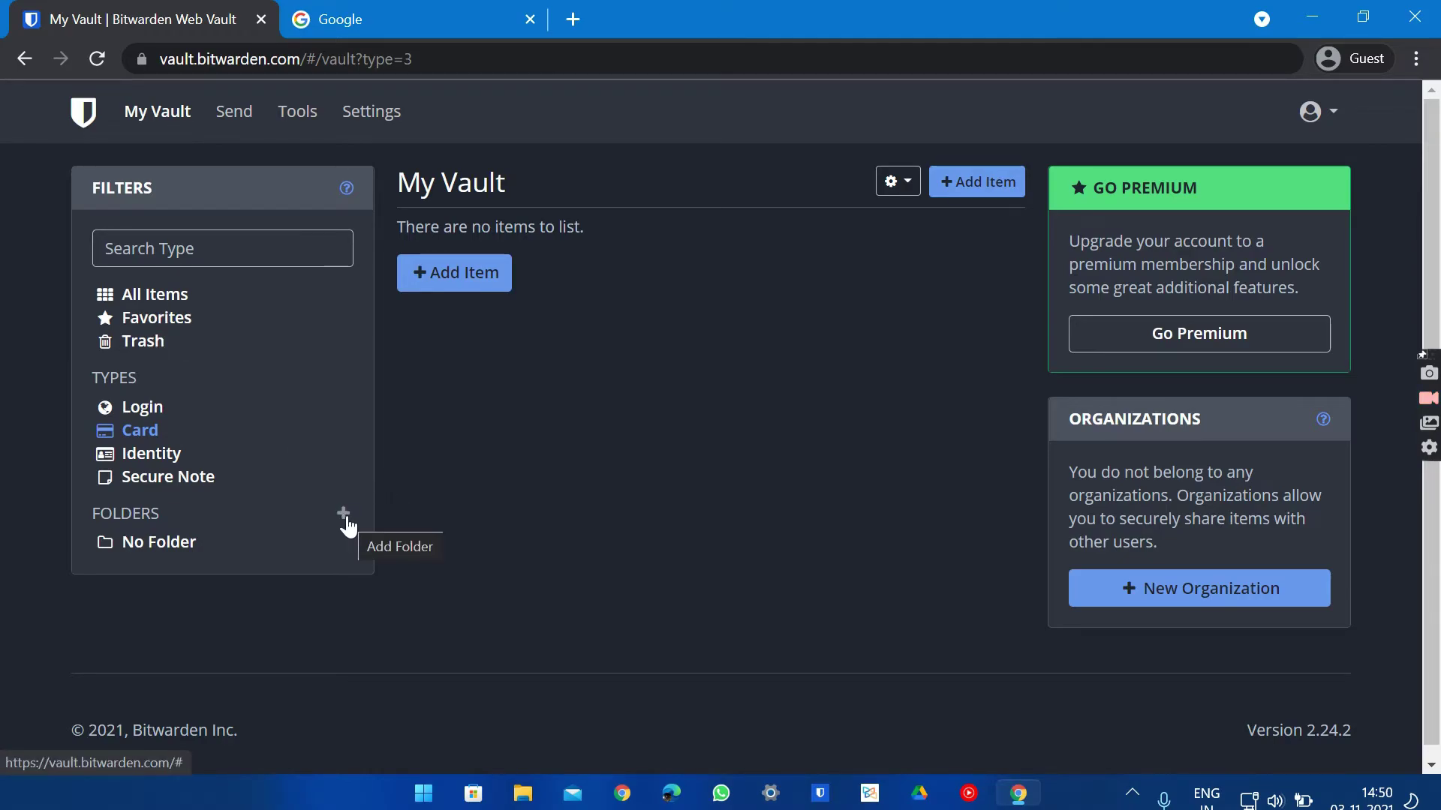
click(220, 125)
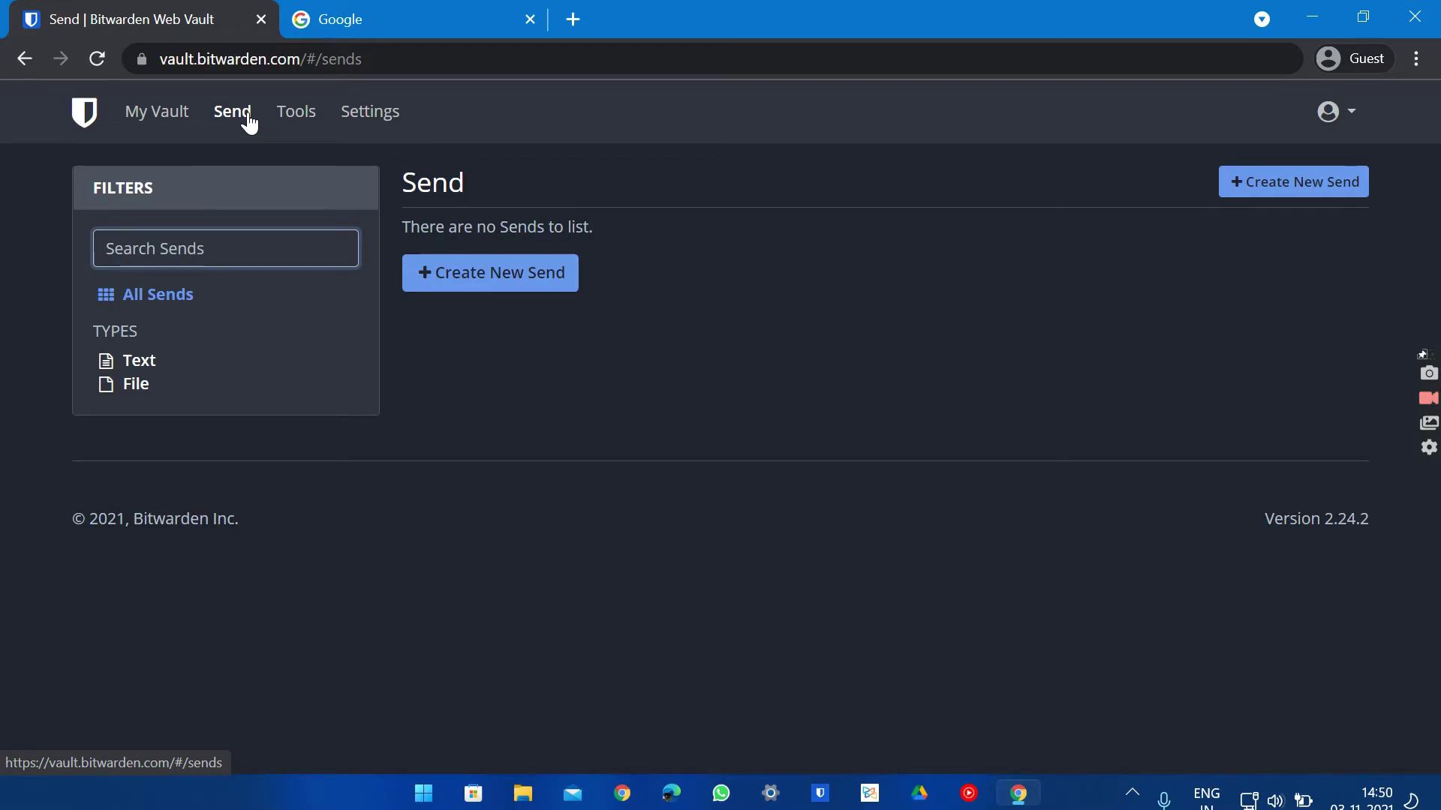
Draft a new Text Send named 'AA' with text 'Hello', hidden by default
click(139, 363)
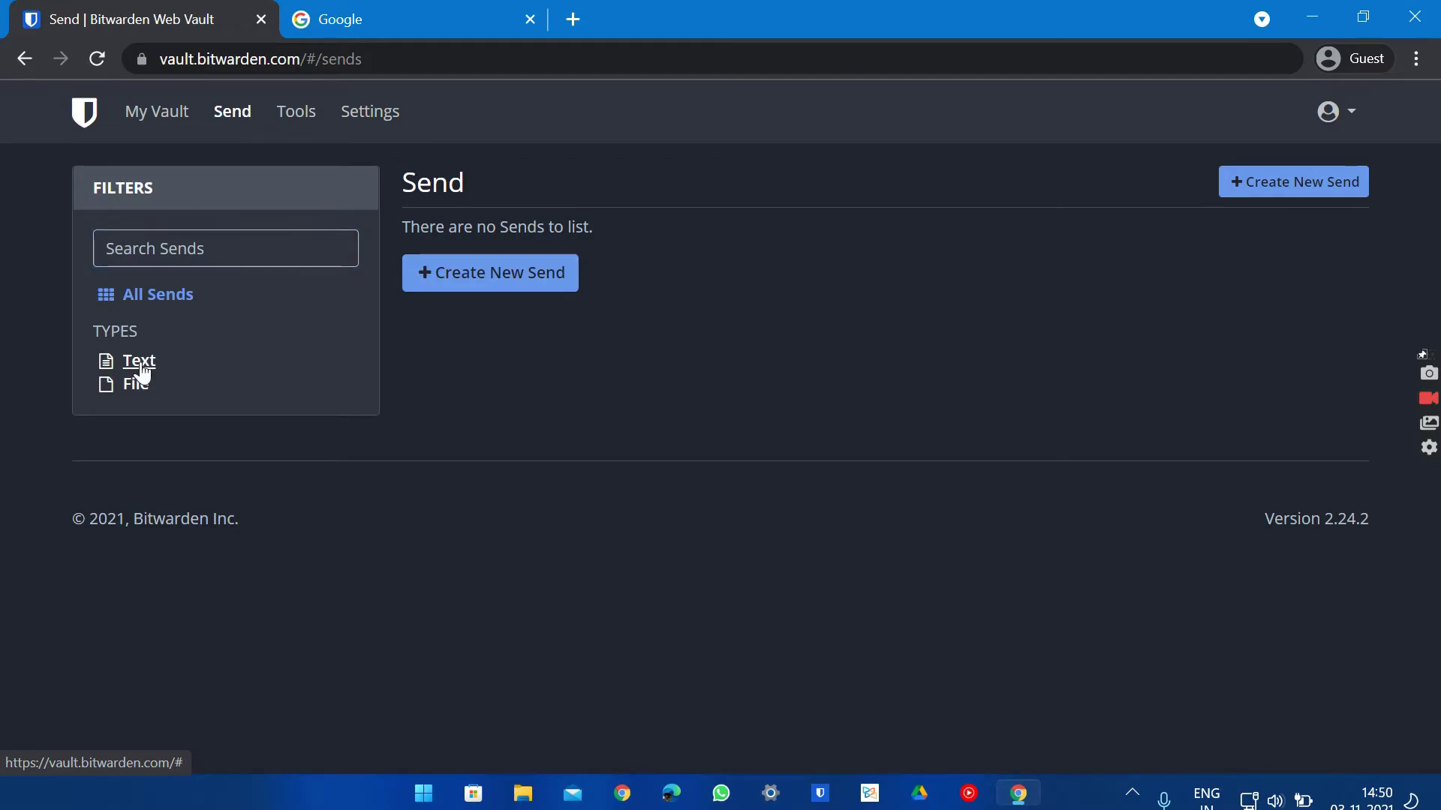
click(468, 279)
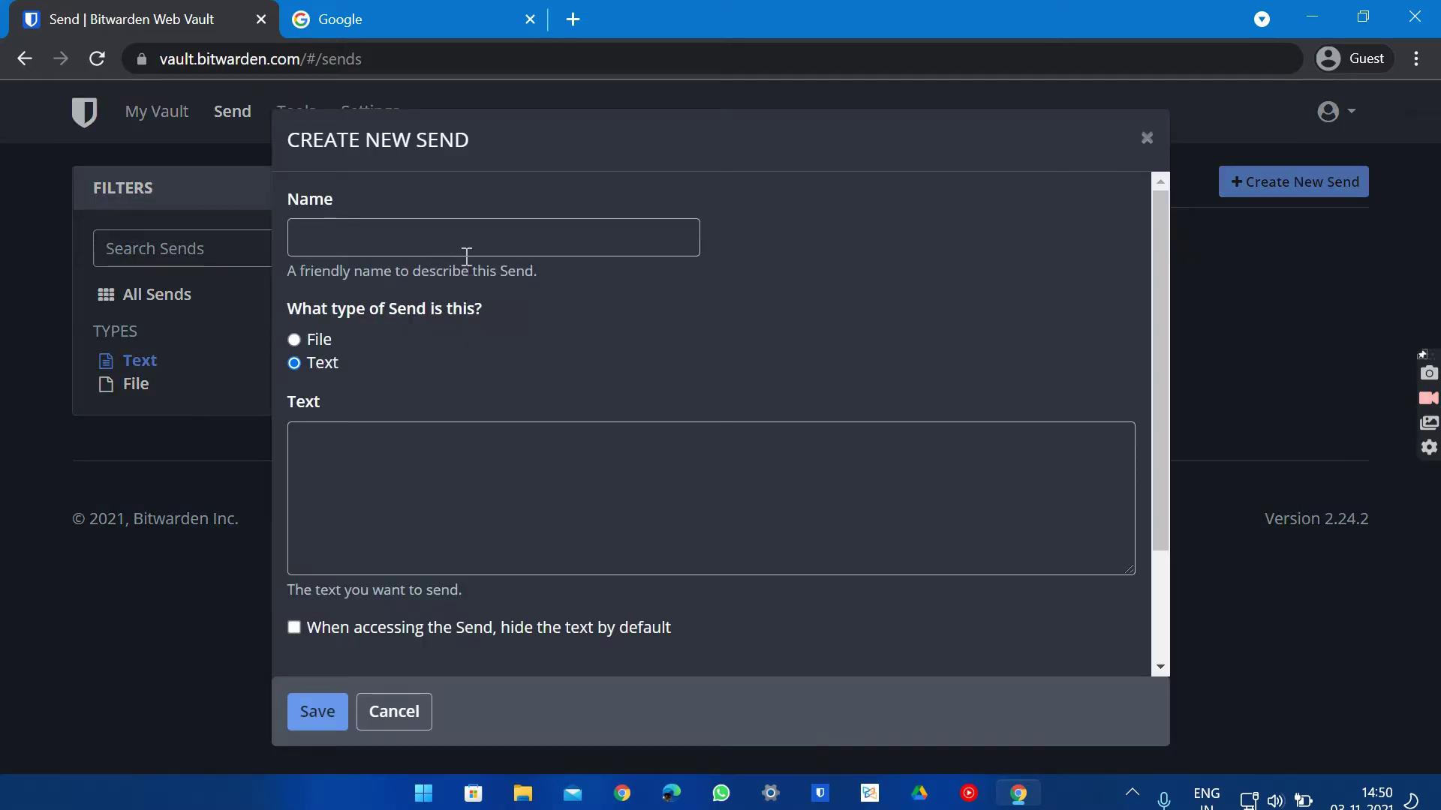
click(462, 237)
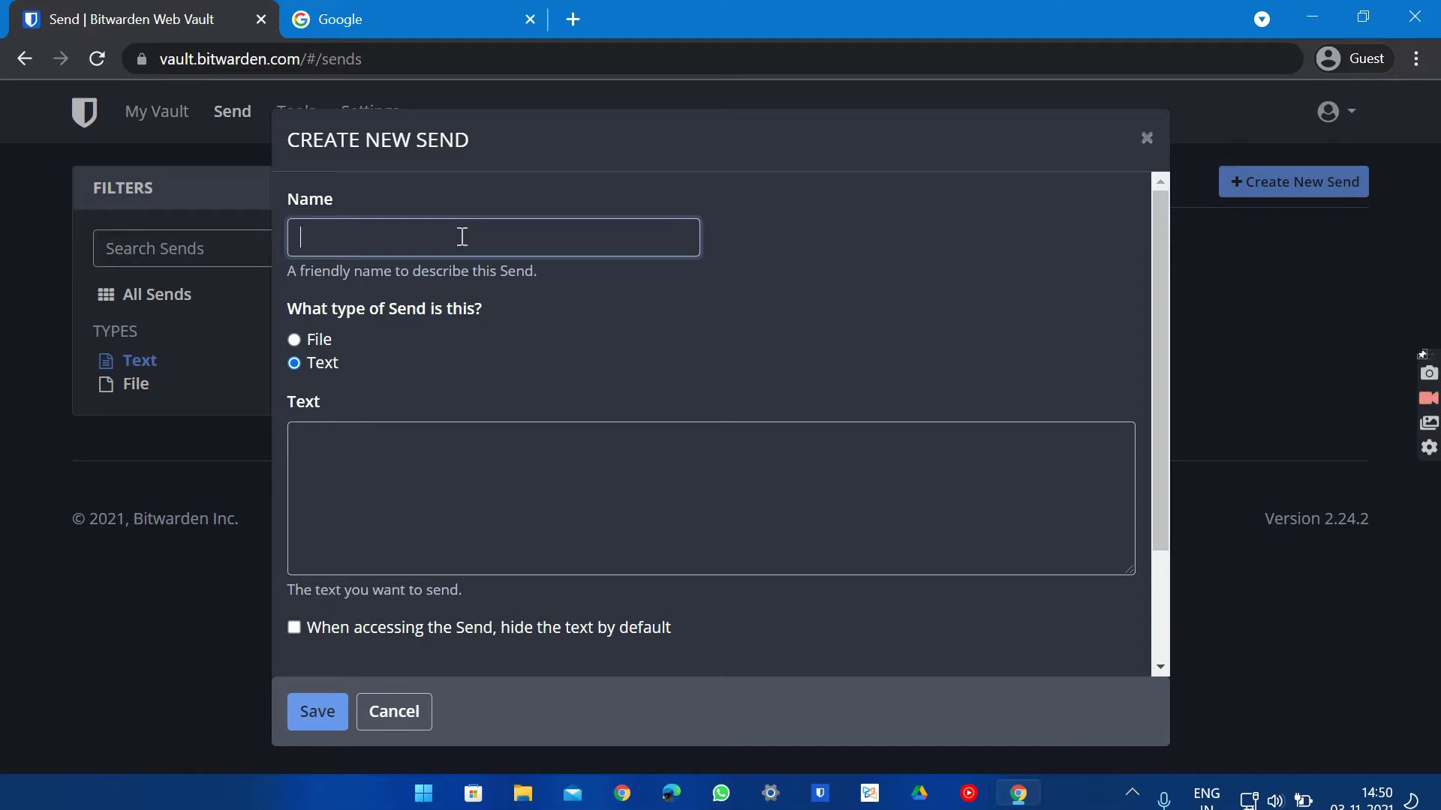
text(HS)
key(BackSpace)
key(BackSpace)
text(AA)
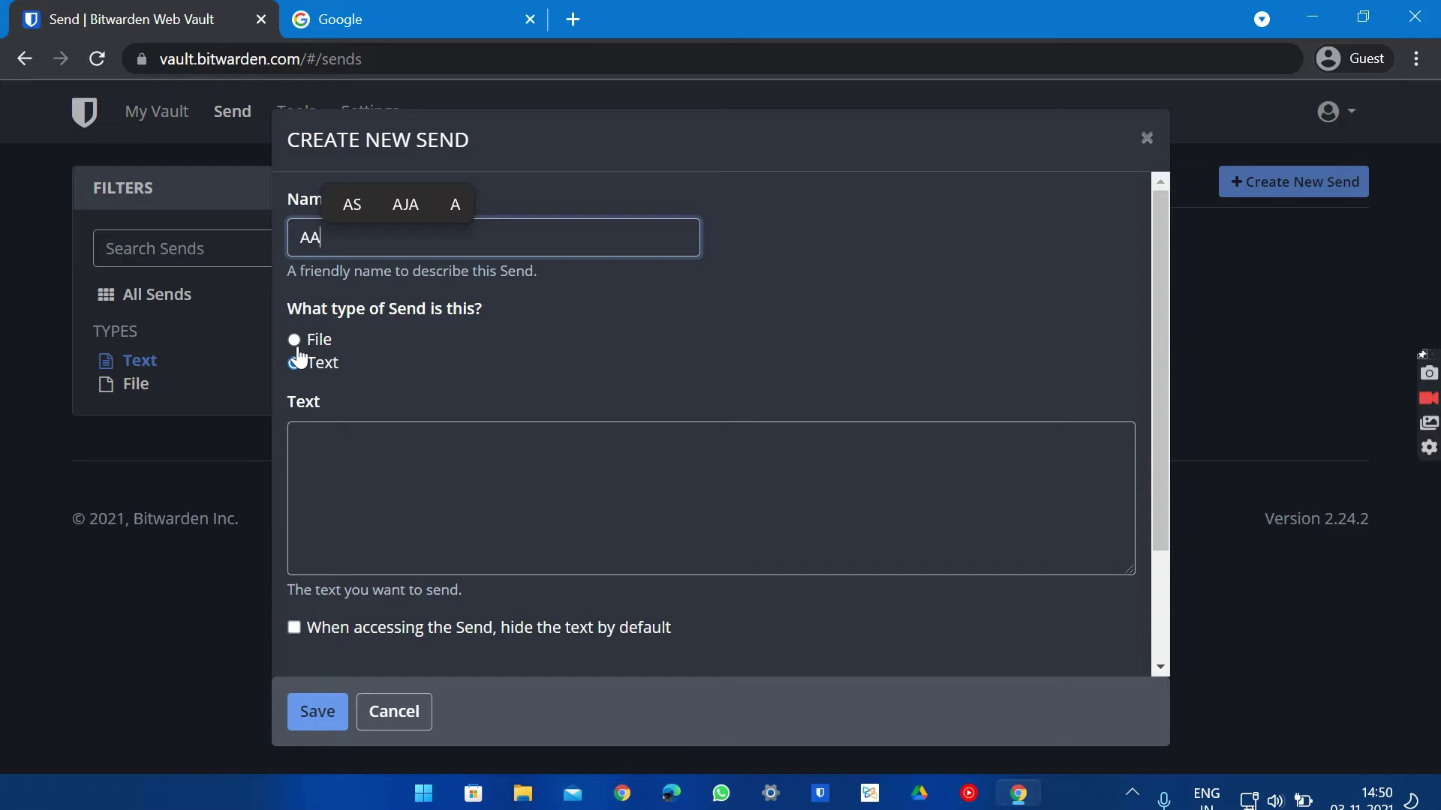
click(364, 489)
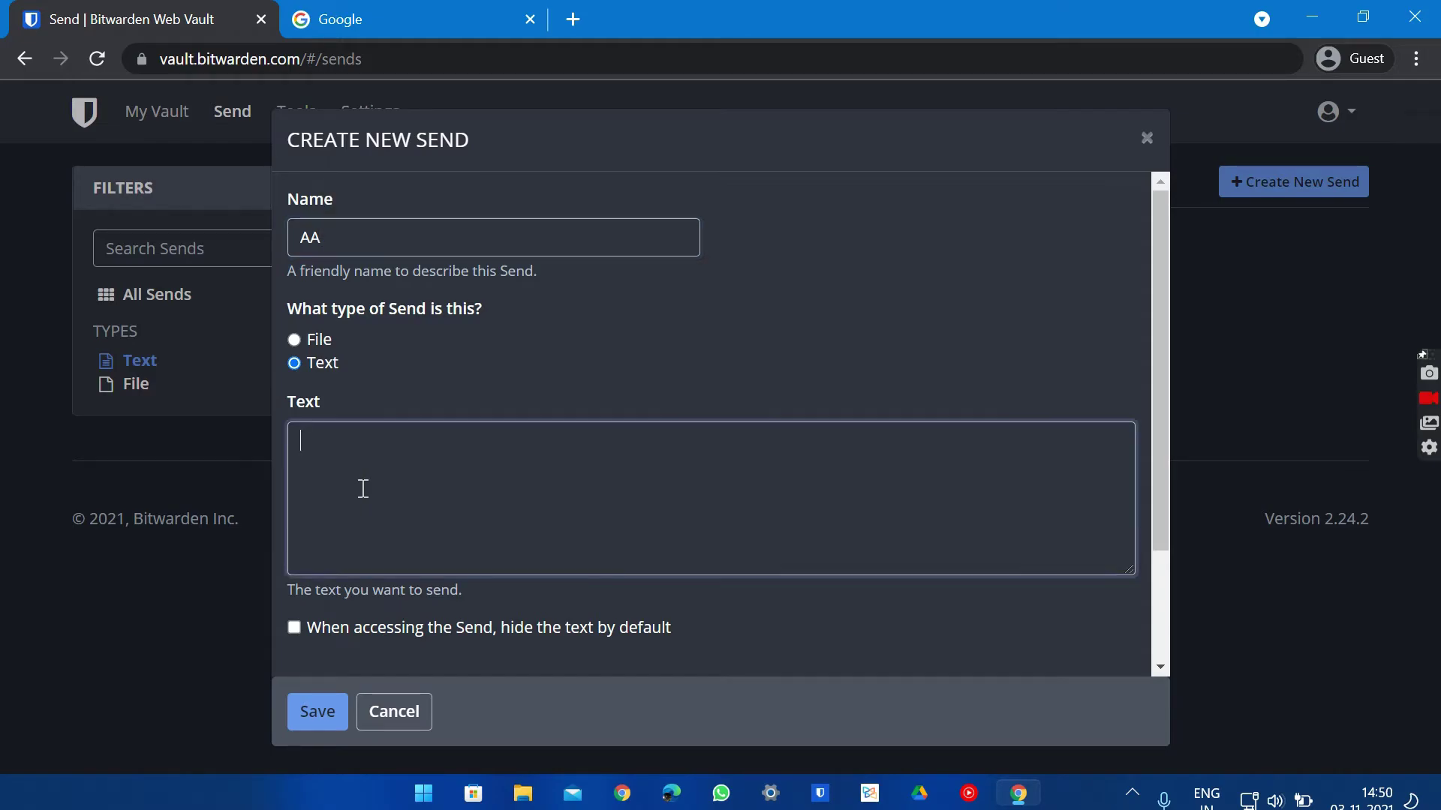
text(Hello)
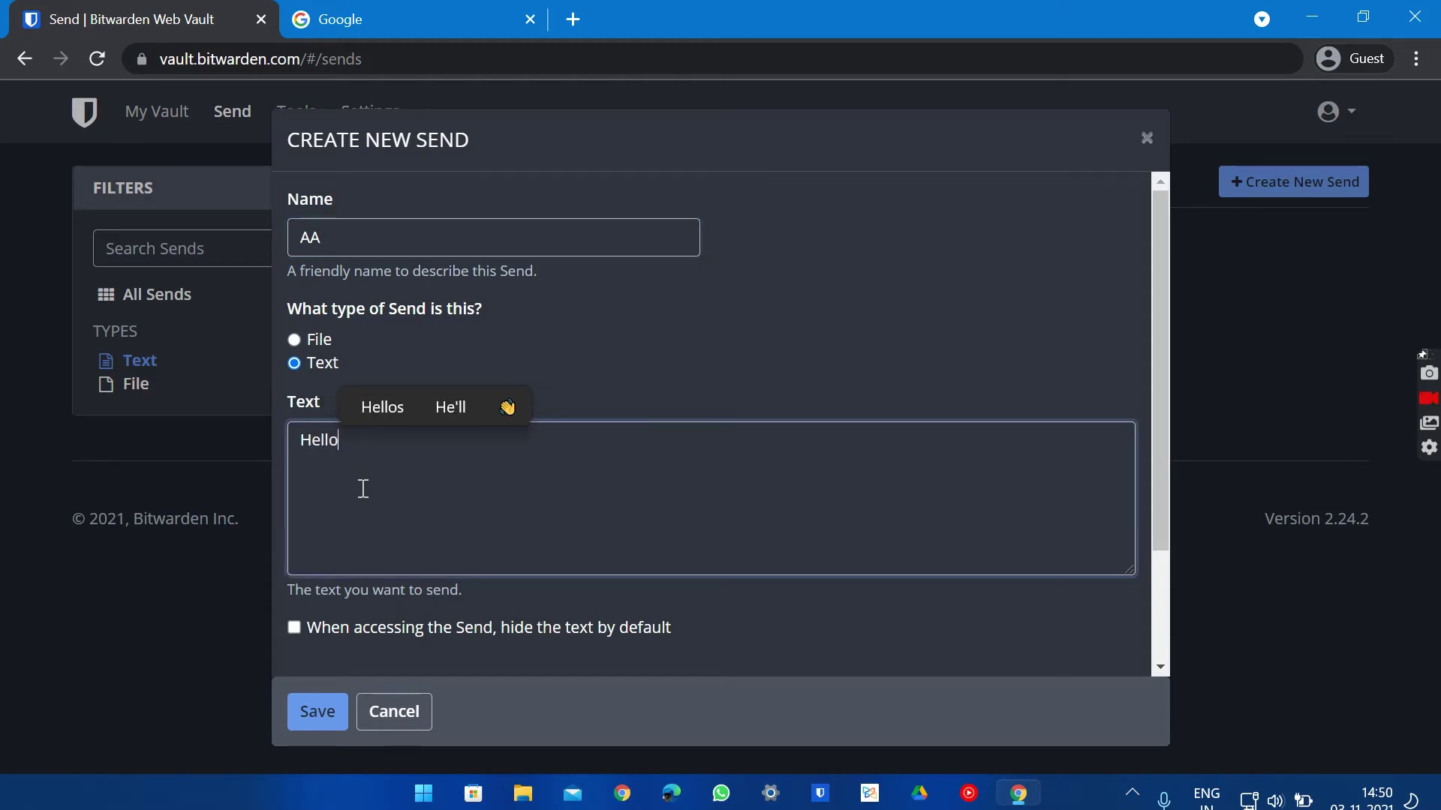
scroll(363, 488, down, 2)
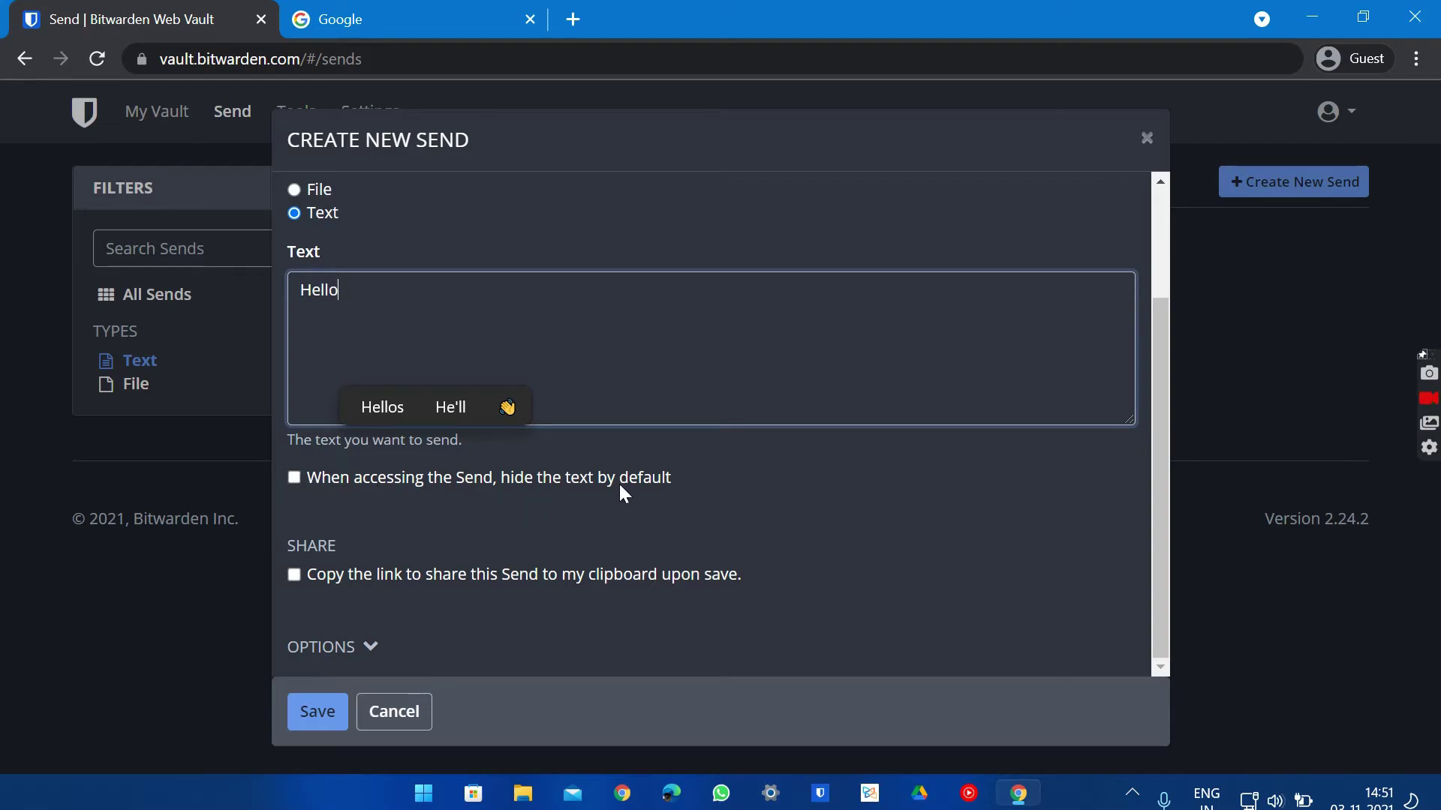
click(294, 478)
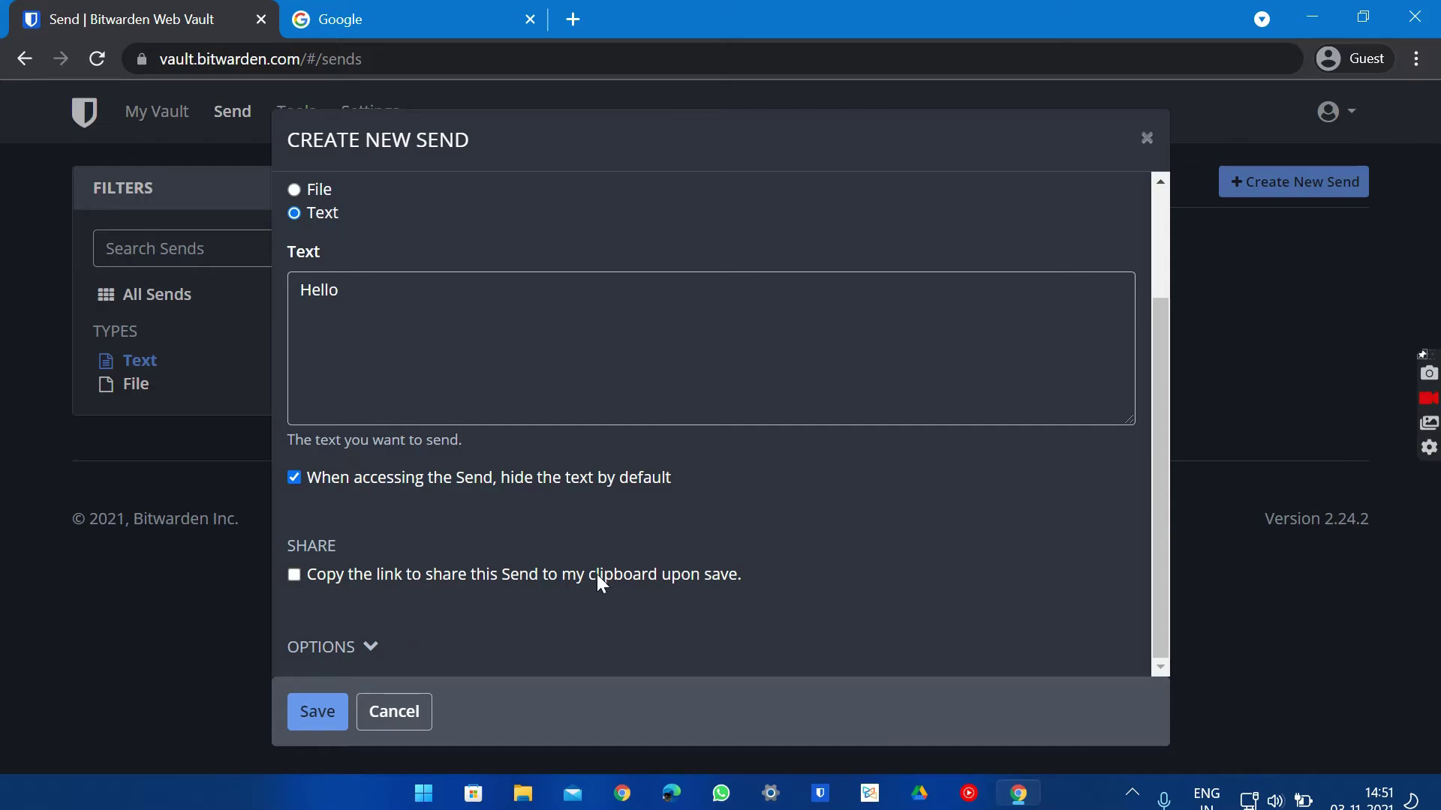
Have the Send's link copied on save and set its expiration date to 30 days
click(297, 583)
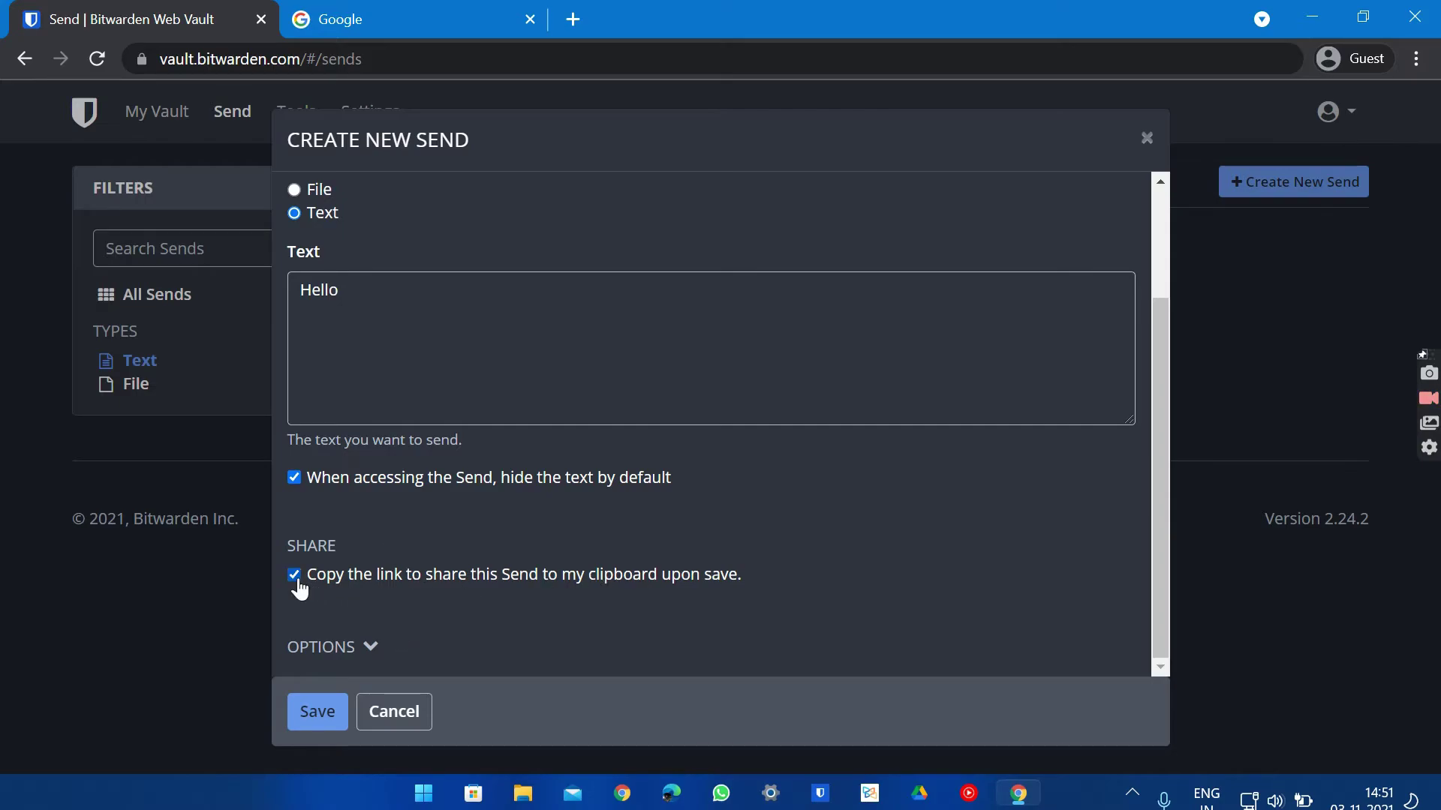
click(352, 640)
scroll(364, 631, down, 5)
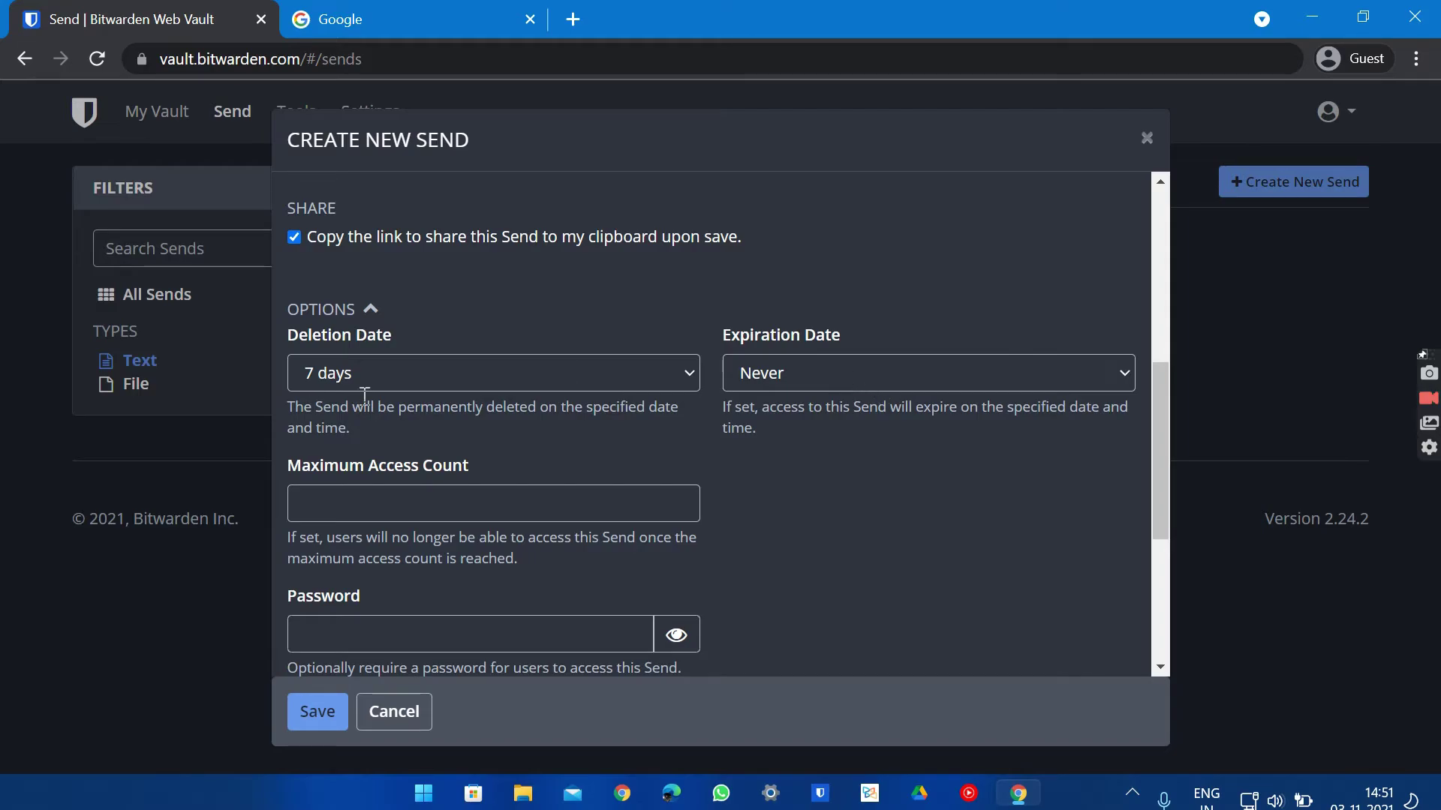
click(819, 363)
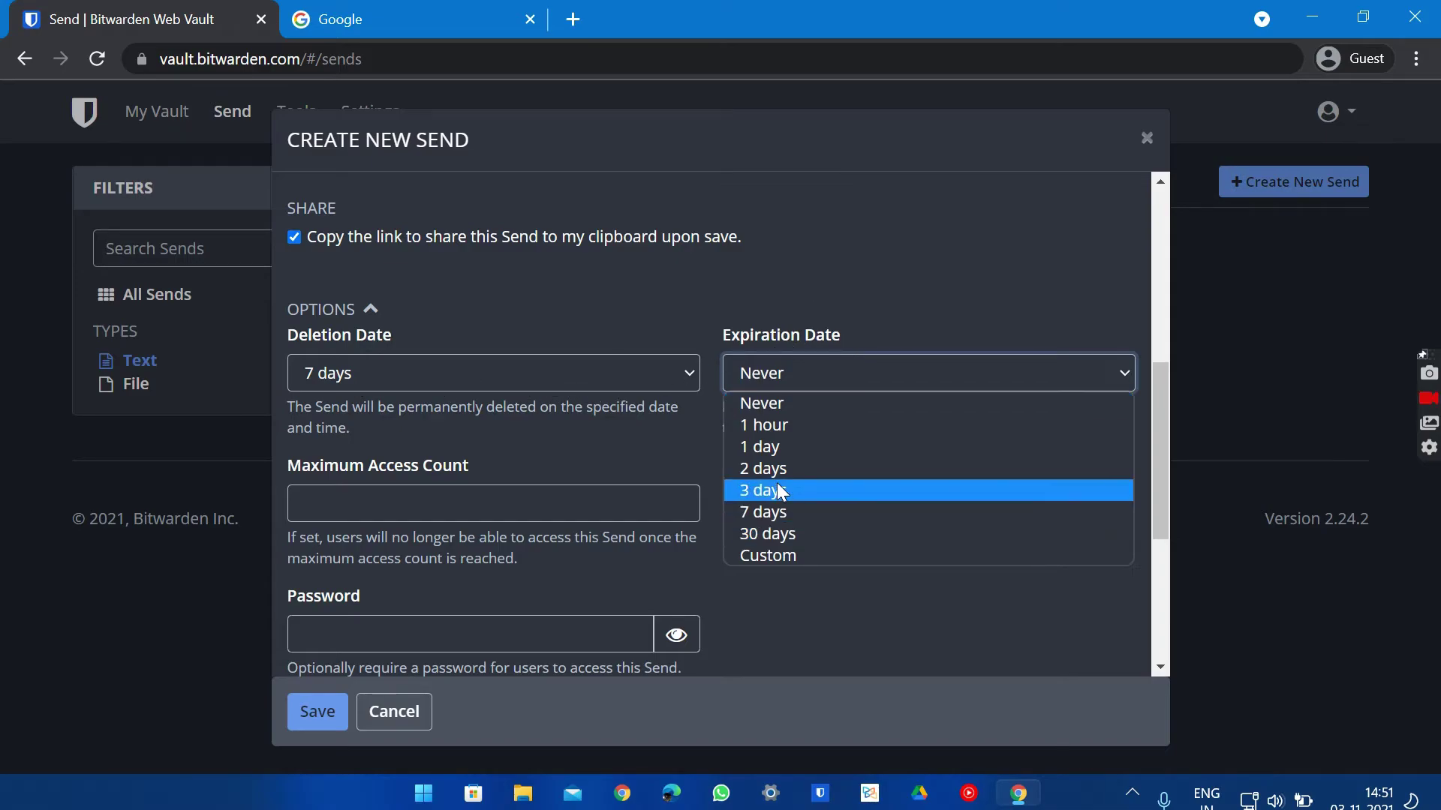
click(772, 534)
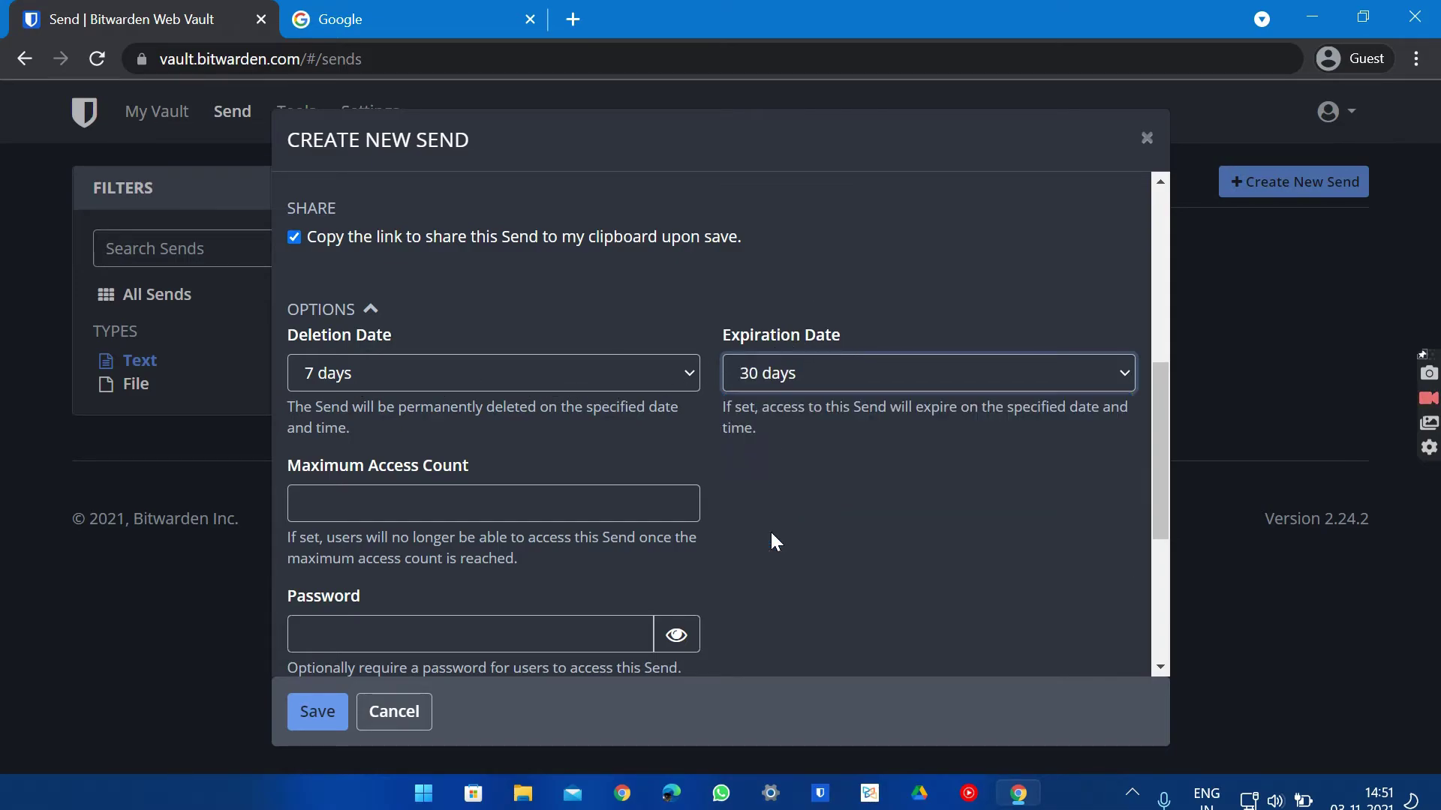
click(332, 496)
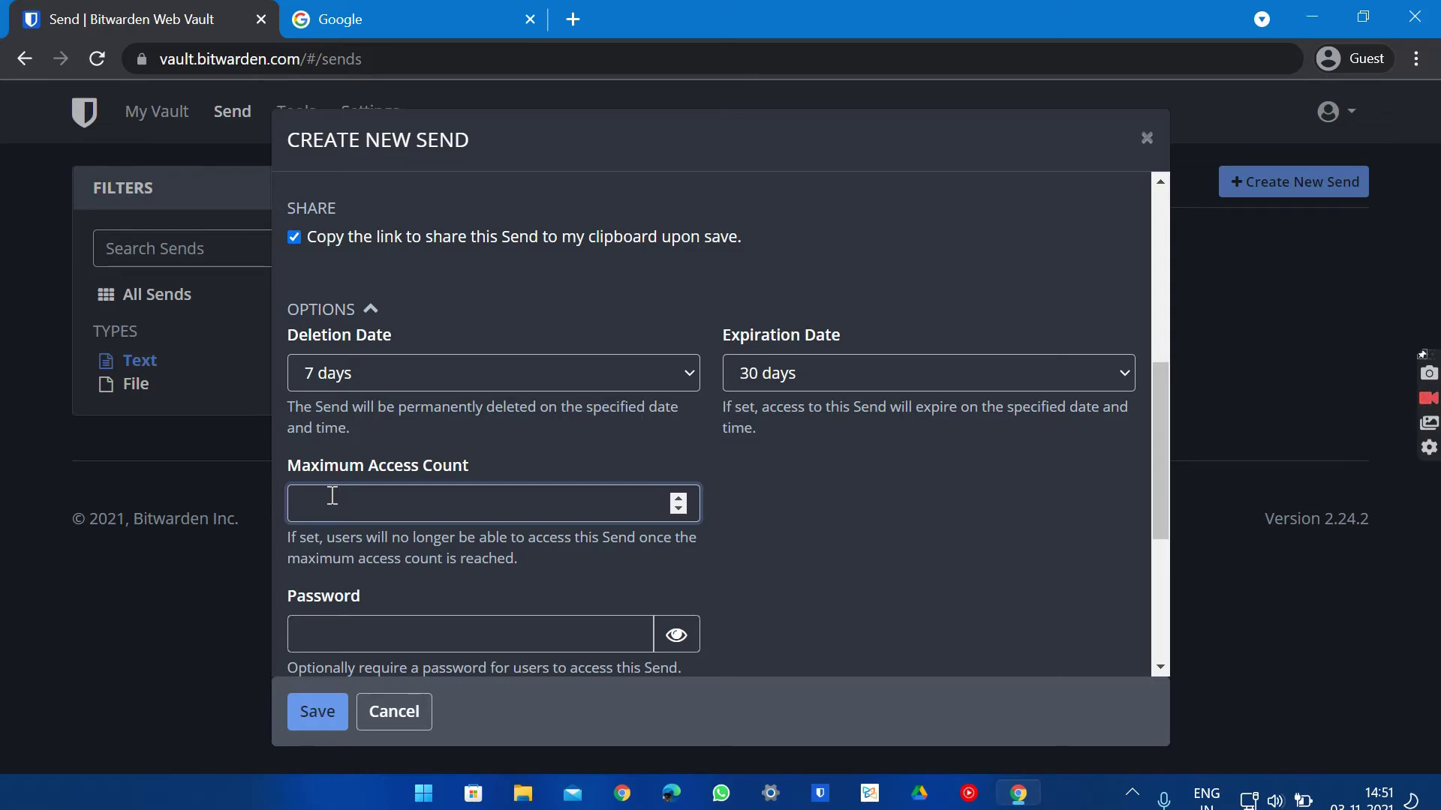
Limit the Send to a maximum of 2 accesses and protect it with a password
scroll(333, 496, down, 2)
click(332, 490)
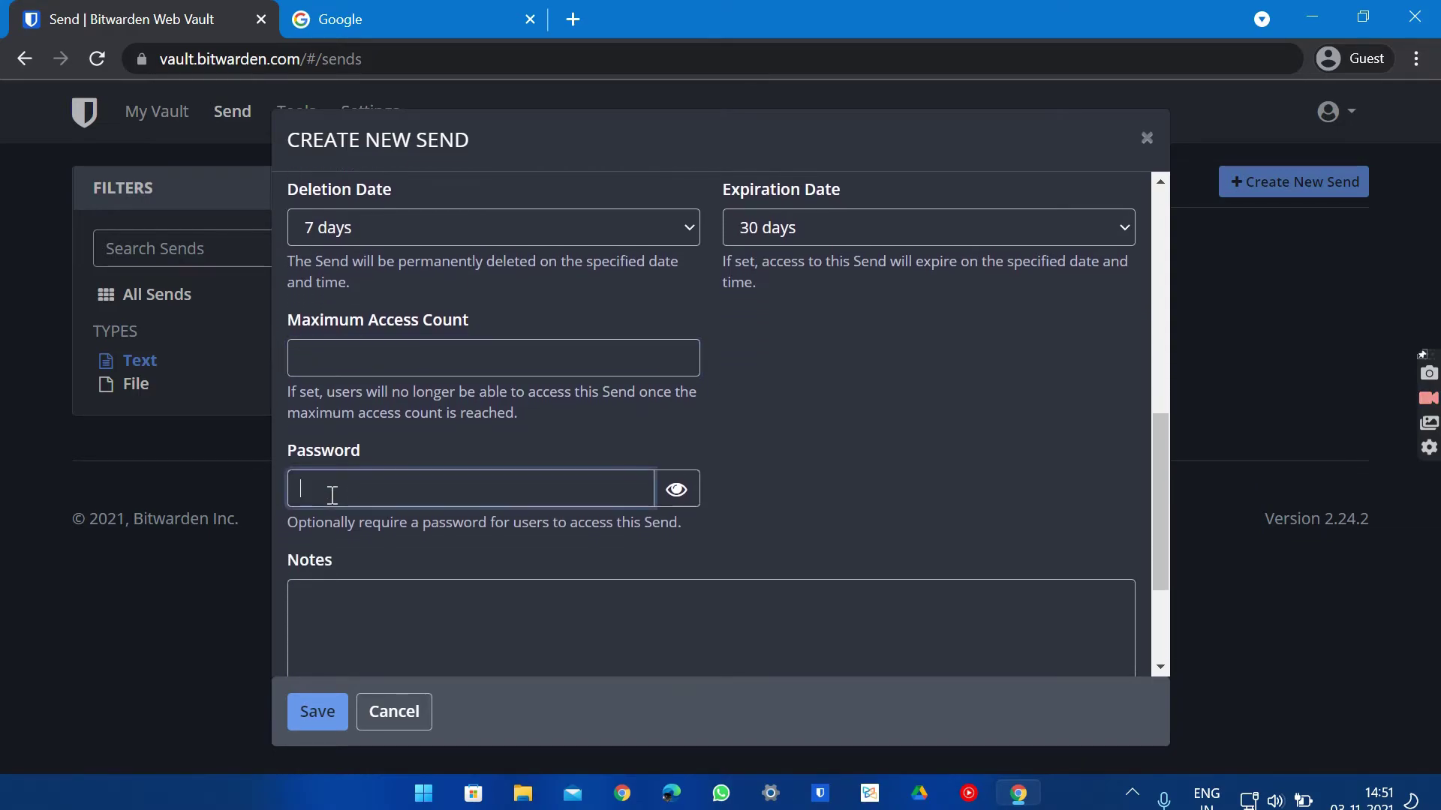
click(373, 354)
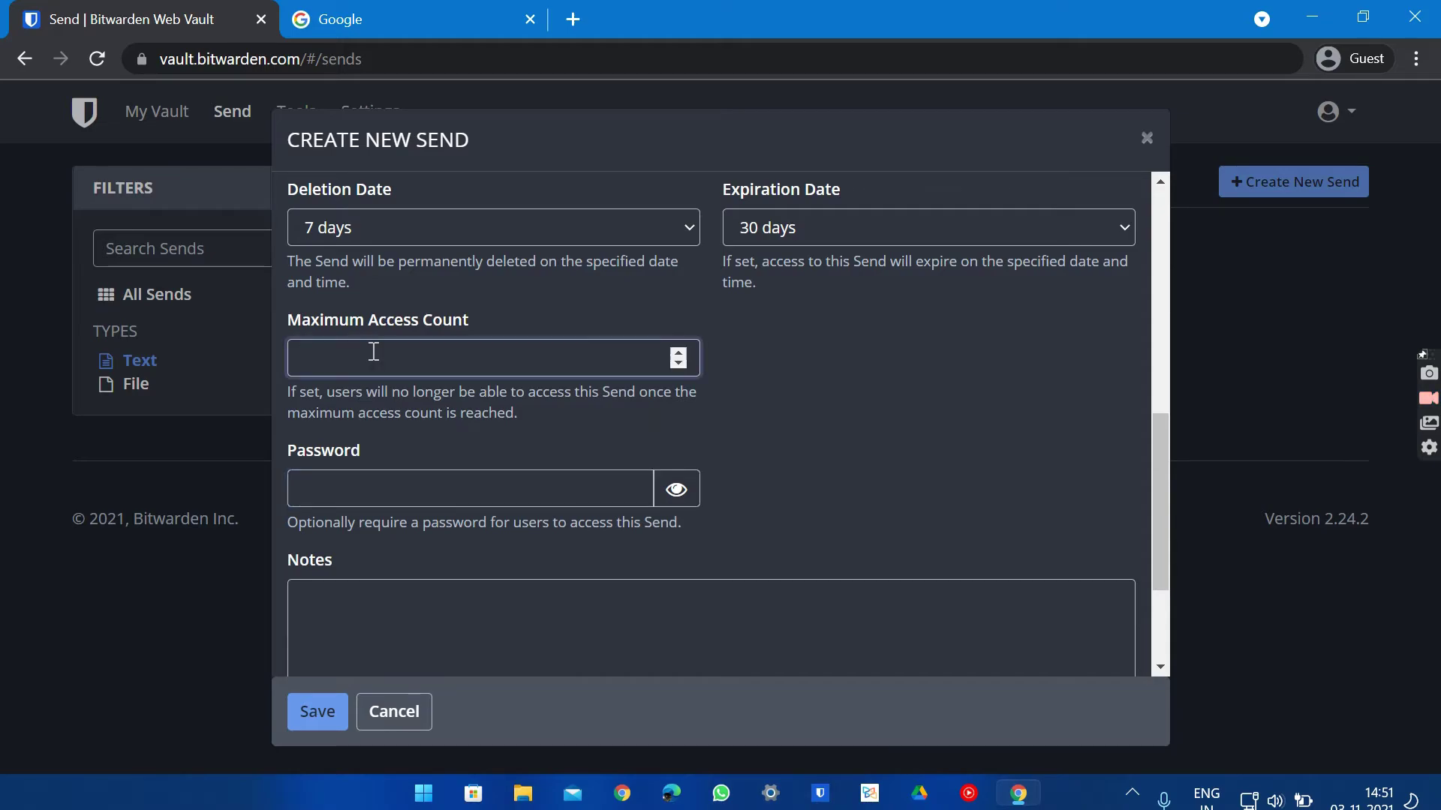
text(2)
click(361, 481)
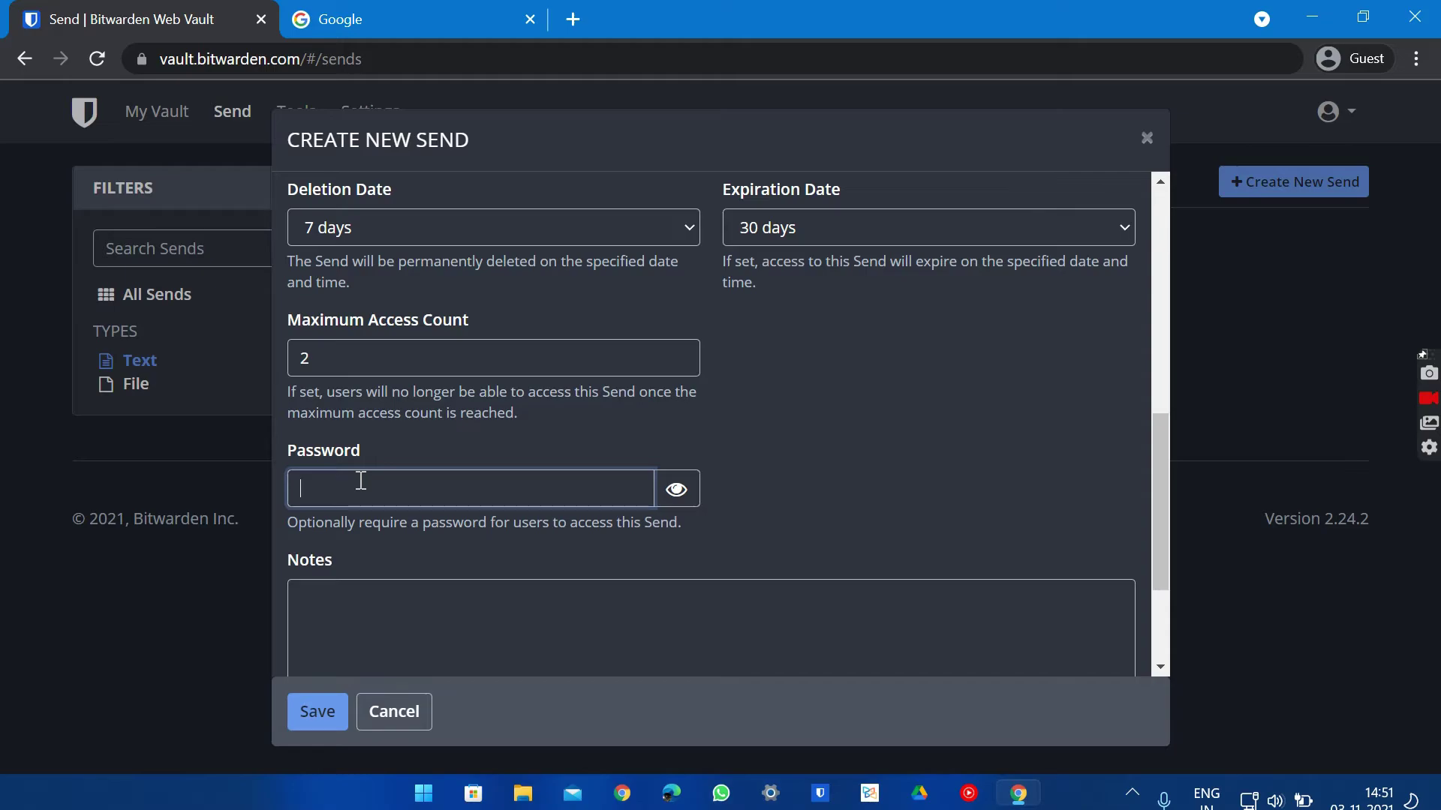
text(12345)
Add the note 'Hello How are you' and hide my email address from recipients
scroll(361, 481, down, 3)
click(361, 481)
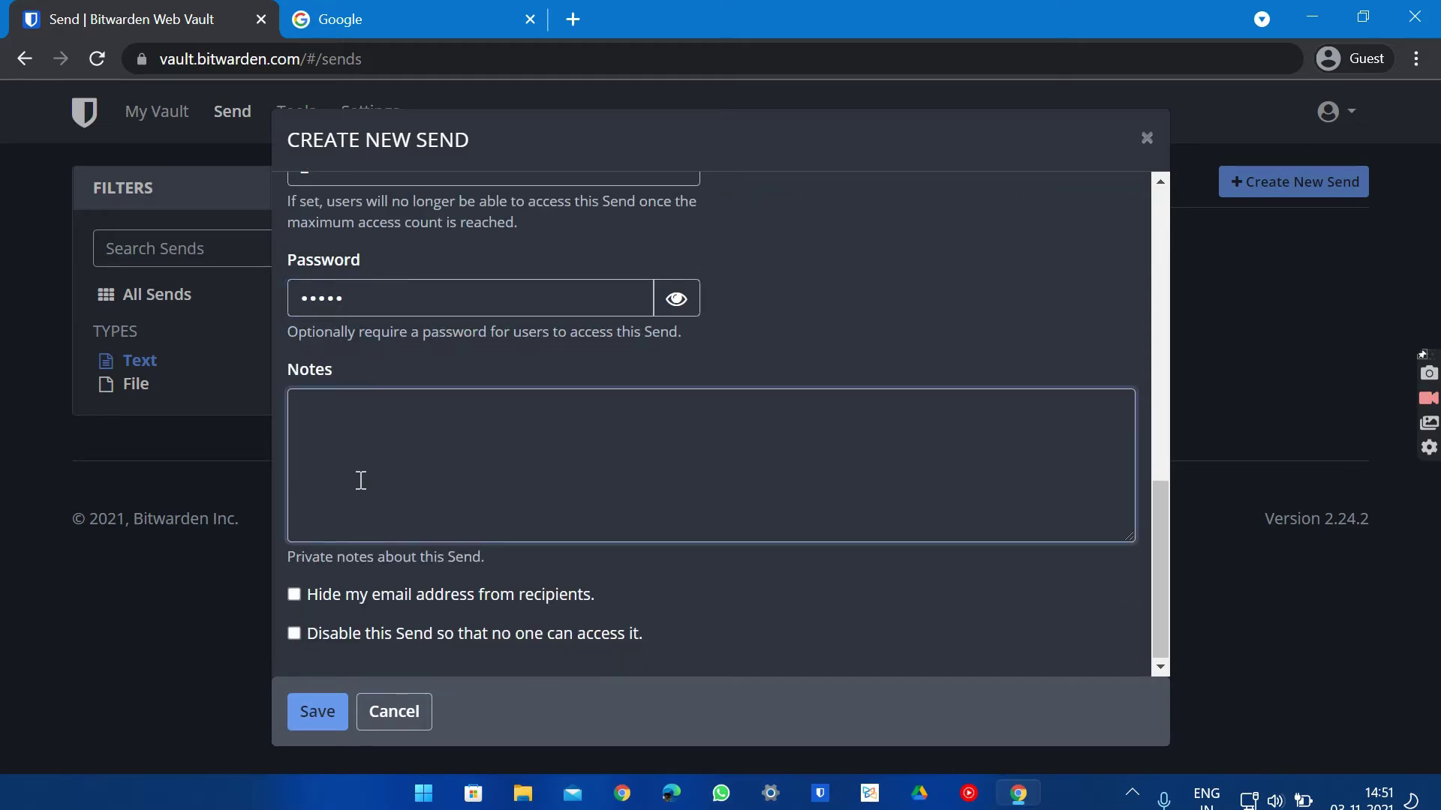
text(H)
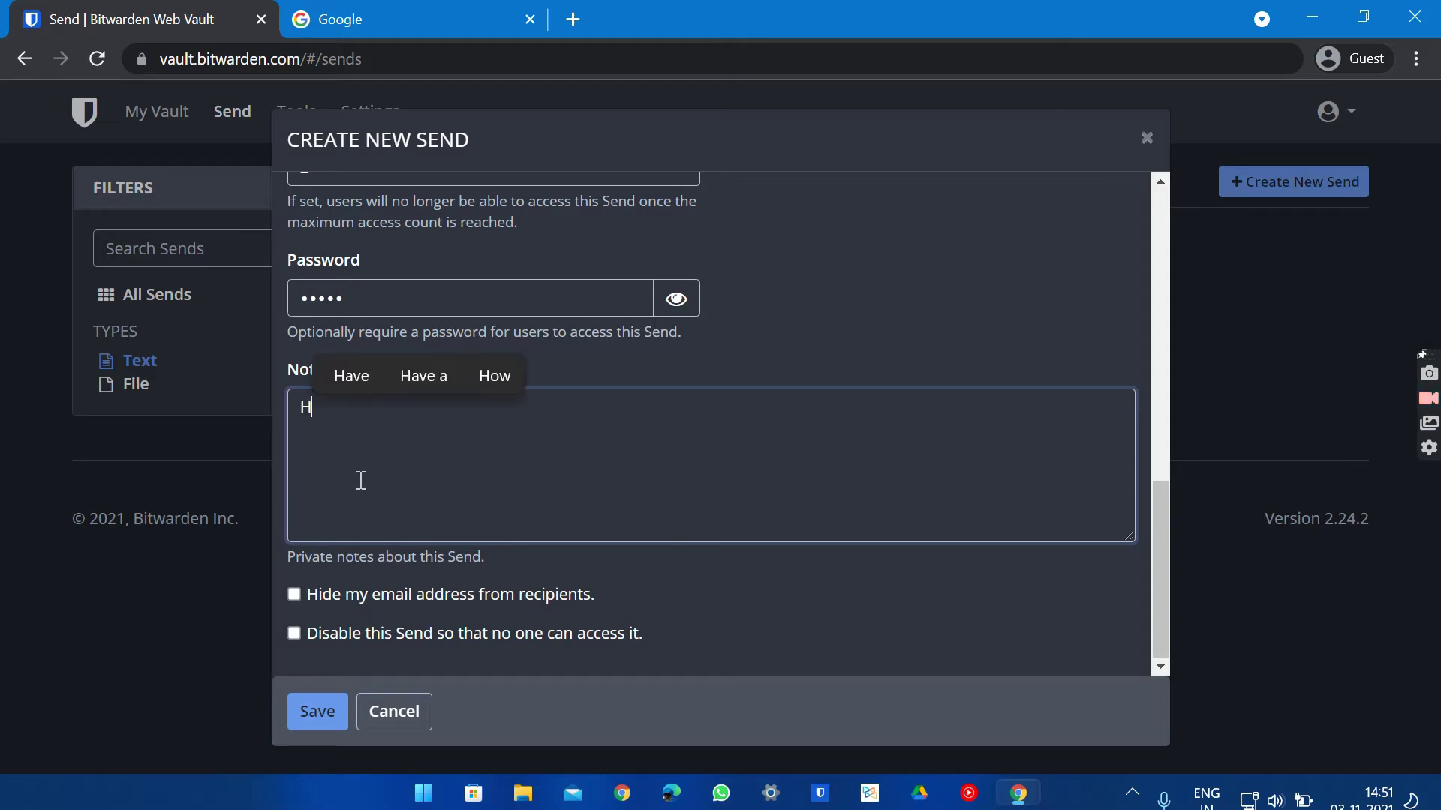
text(ello )
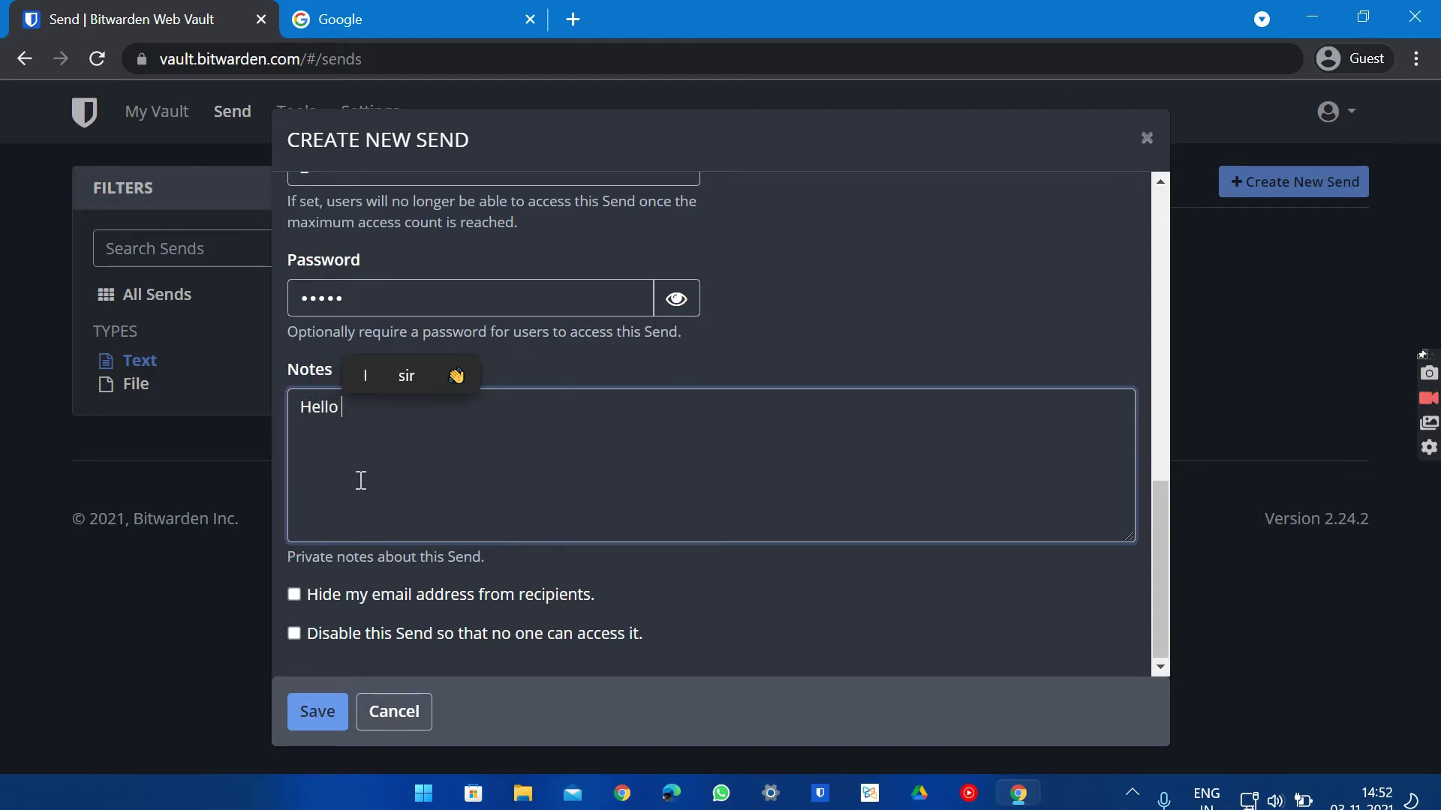
text(How ar)
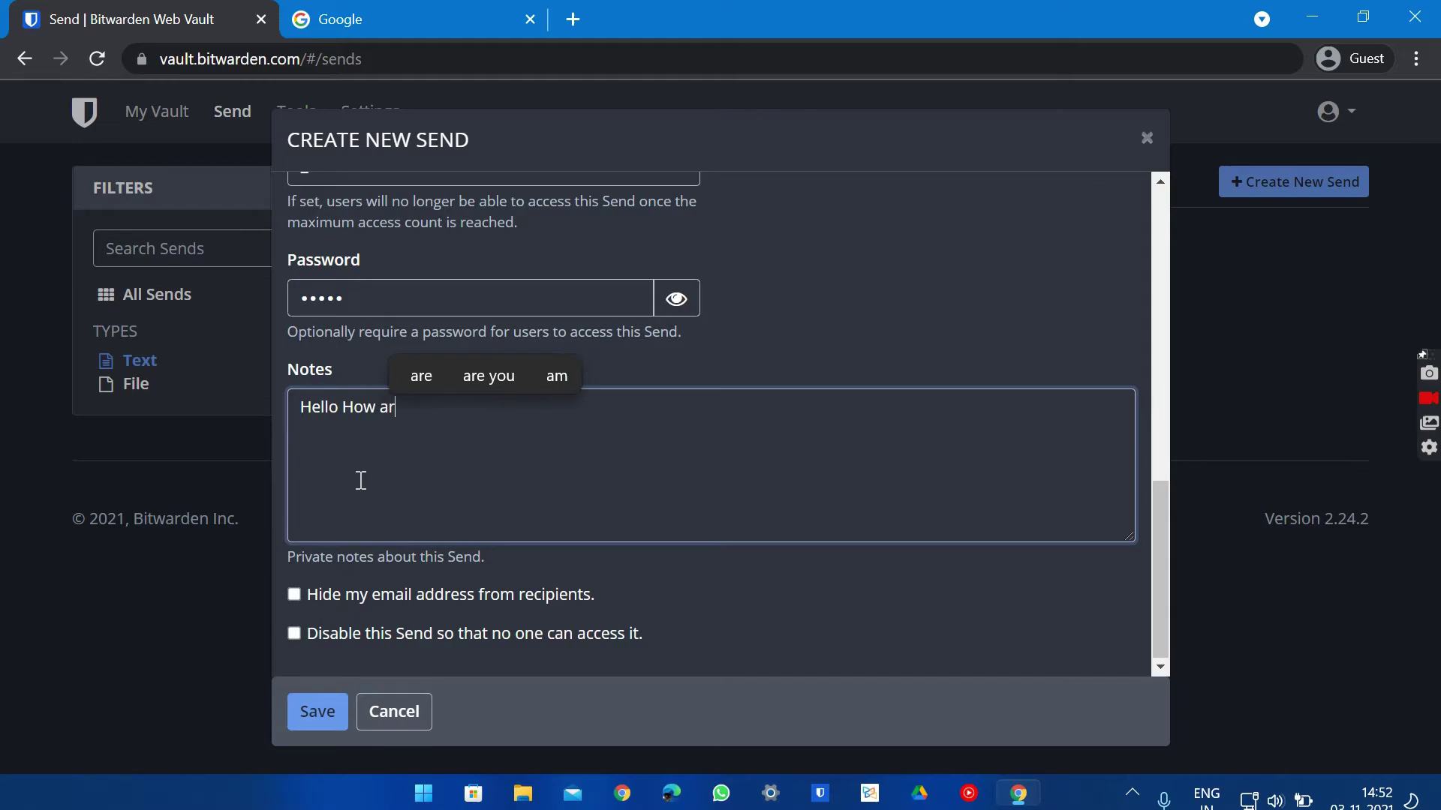
text(e you)
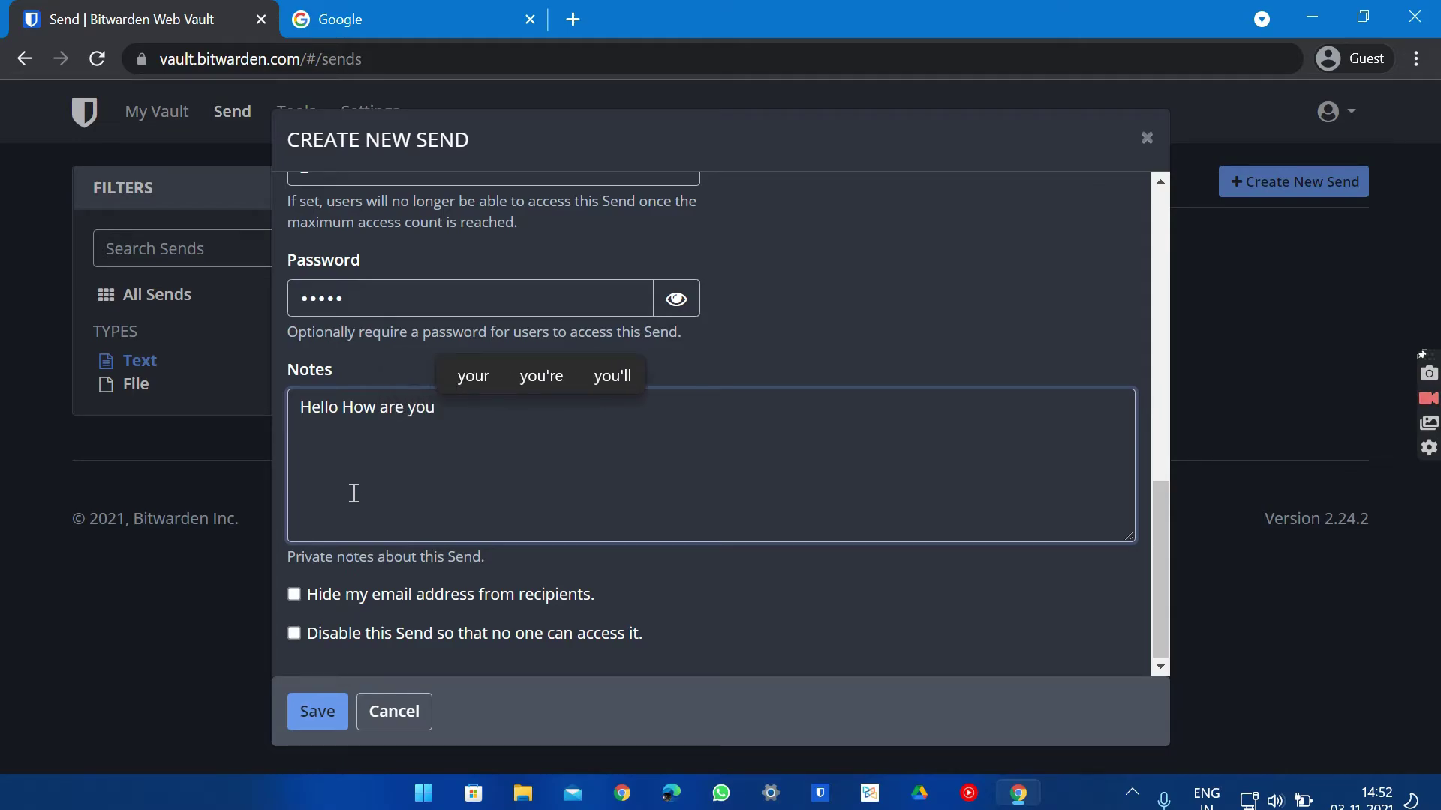
click(294, 595)
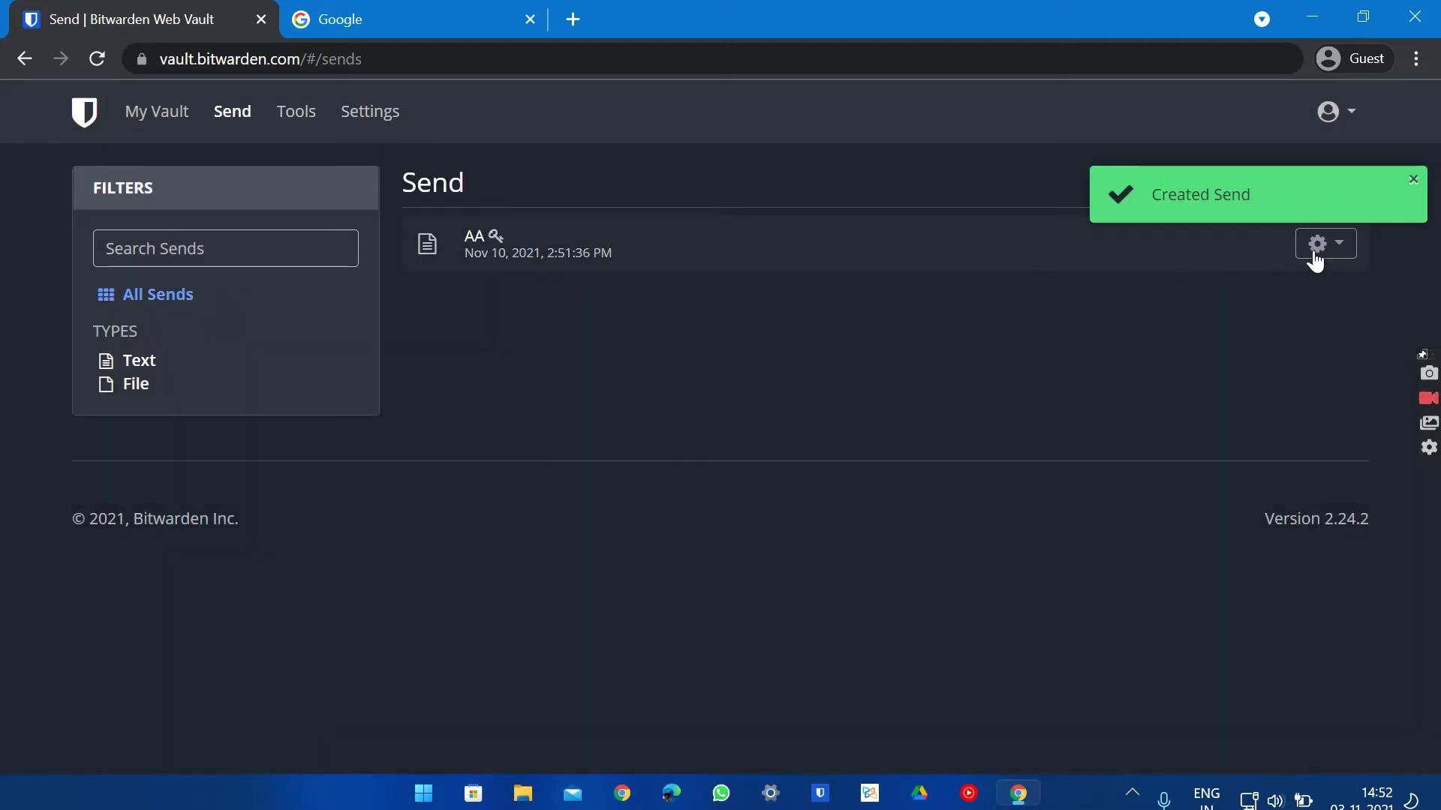
Copy the AA Send's share link from its gear menu and start a new browser tab
click(1339, 245)
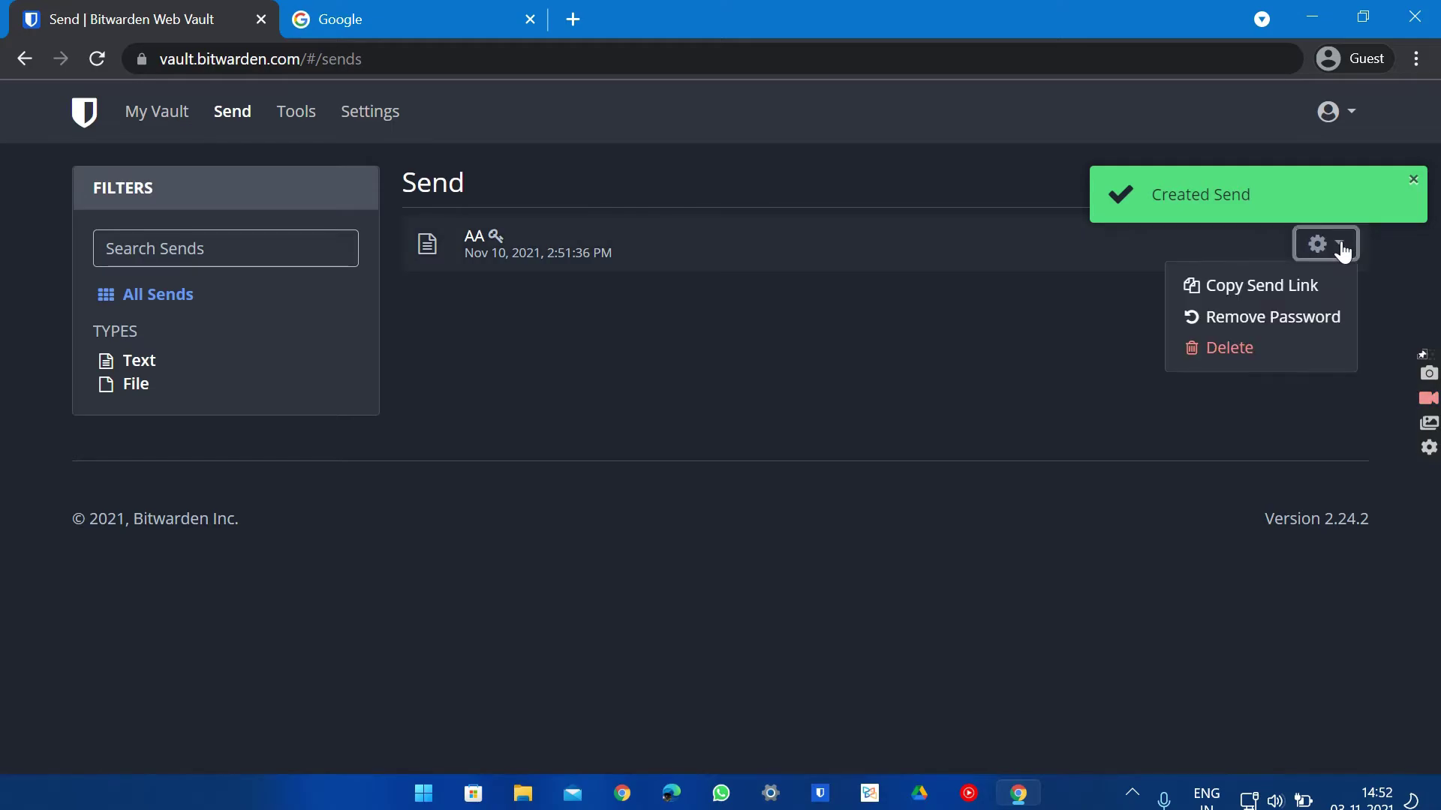
click(1253, 286)
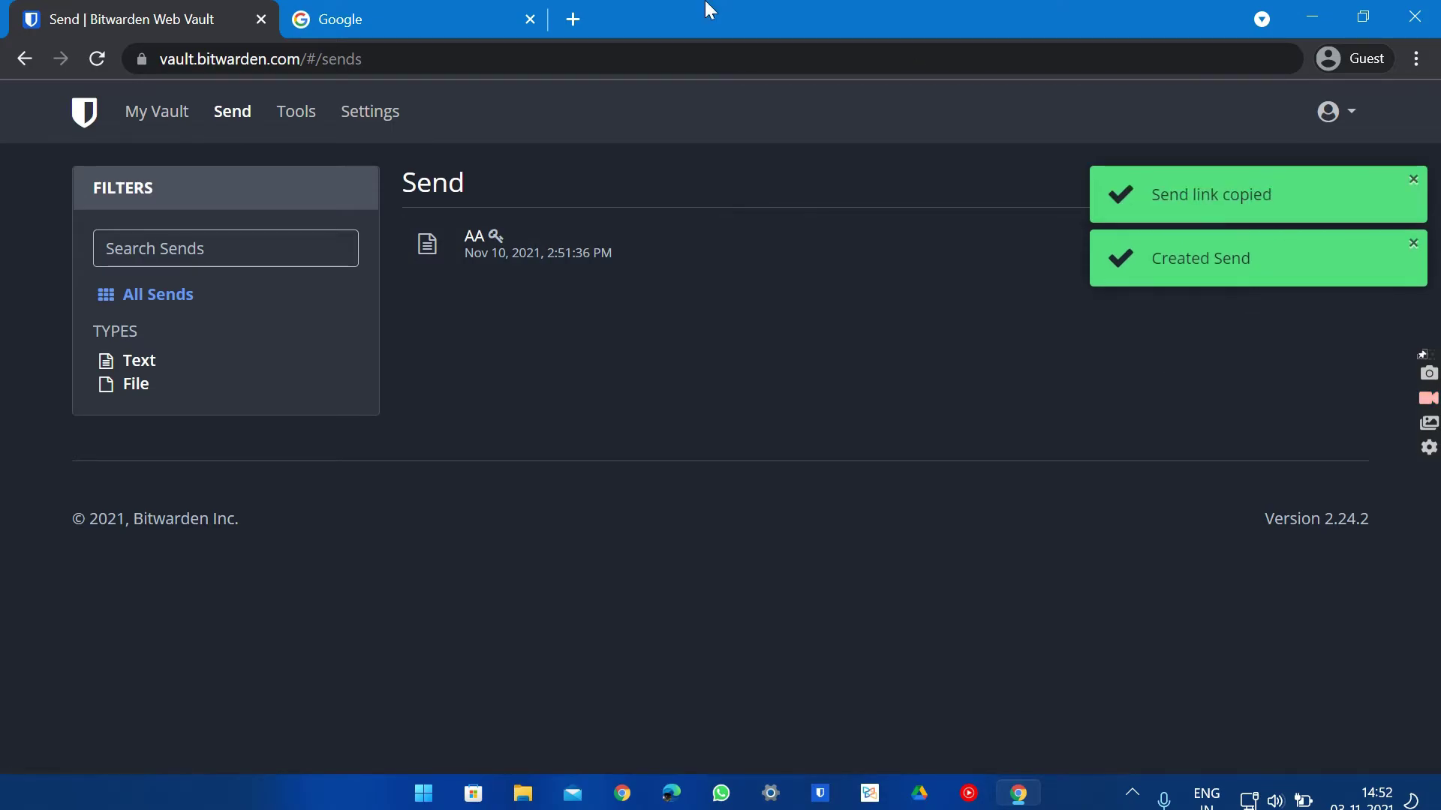
click(575, 18)
Paste the copied Send link into the new tab and unlock it with the Send password
key(ctrl+v)
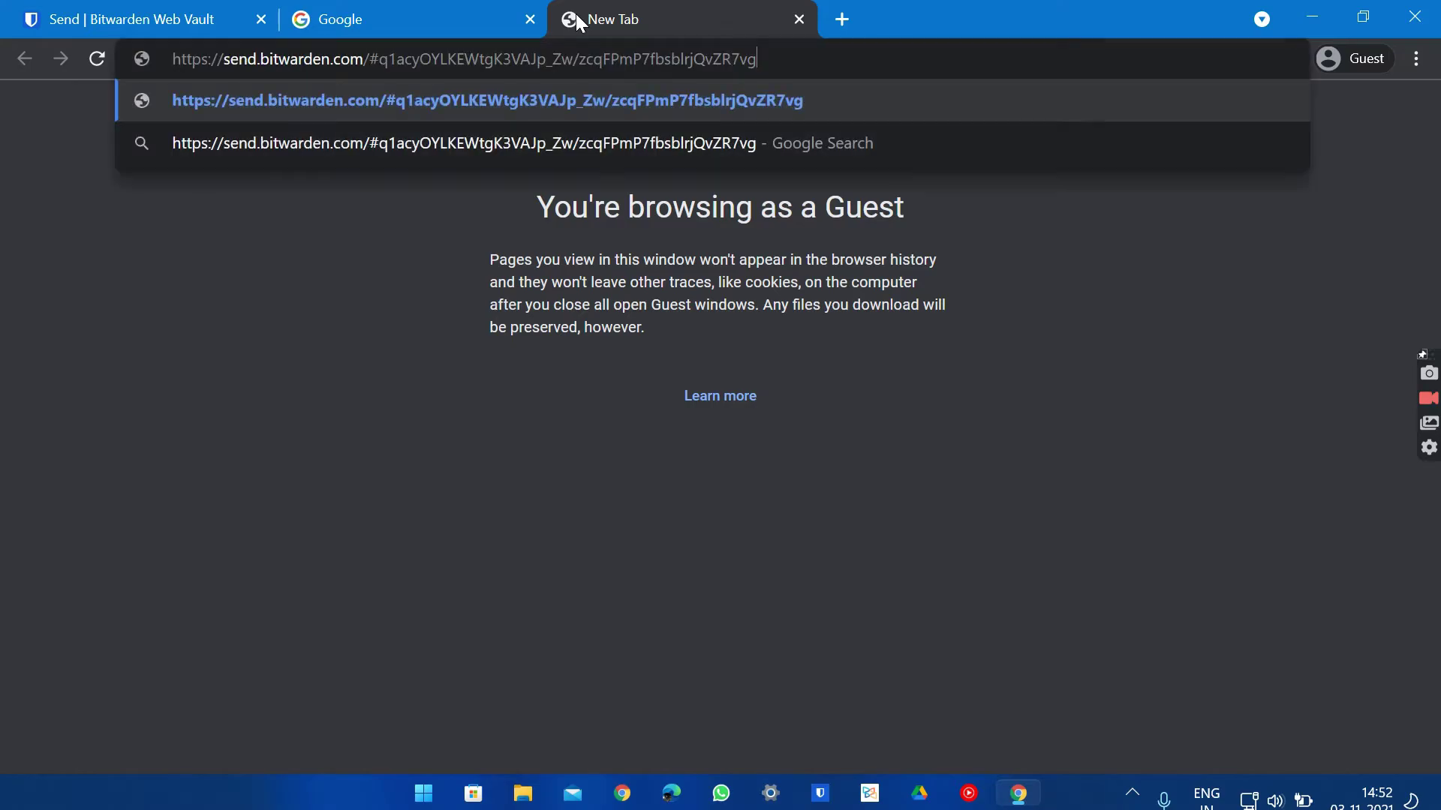
key(Return)
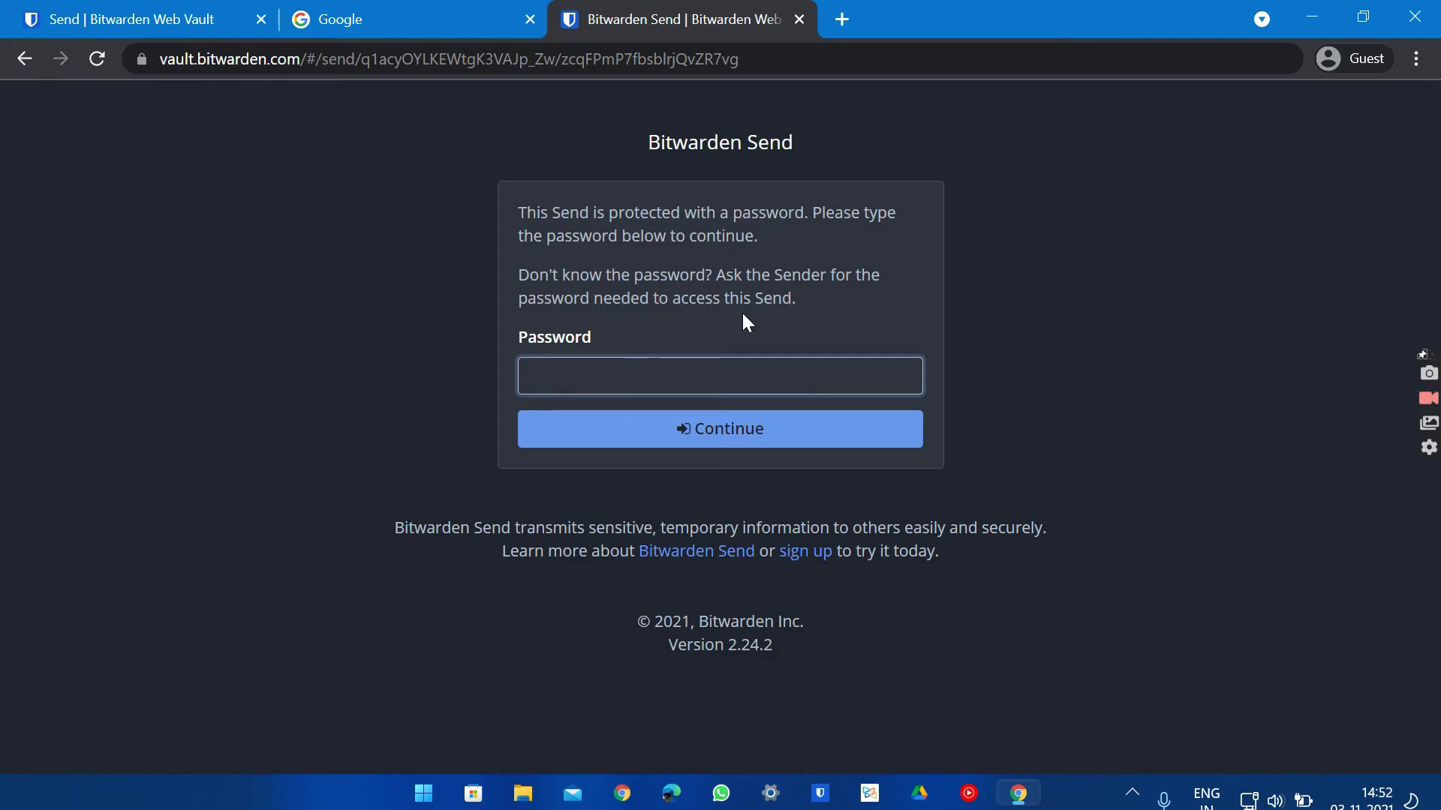
text(•••••)
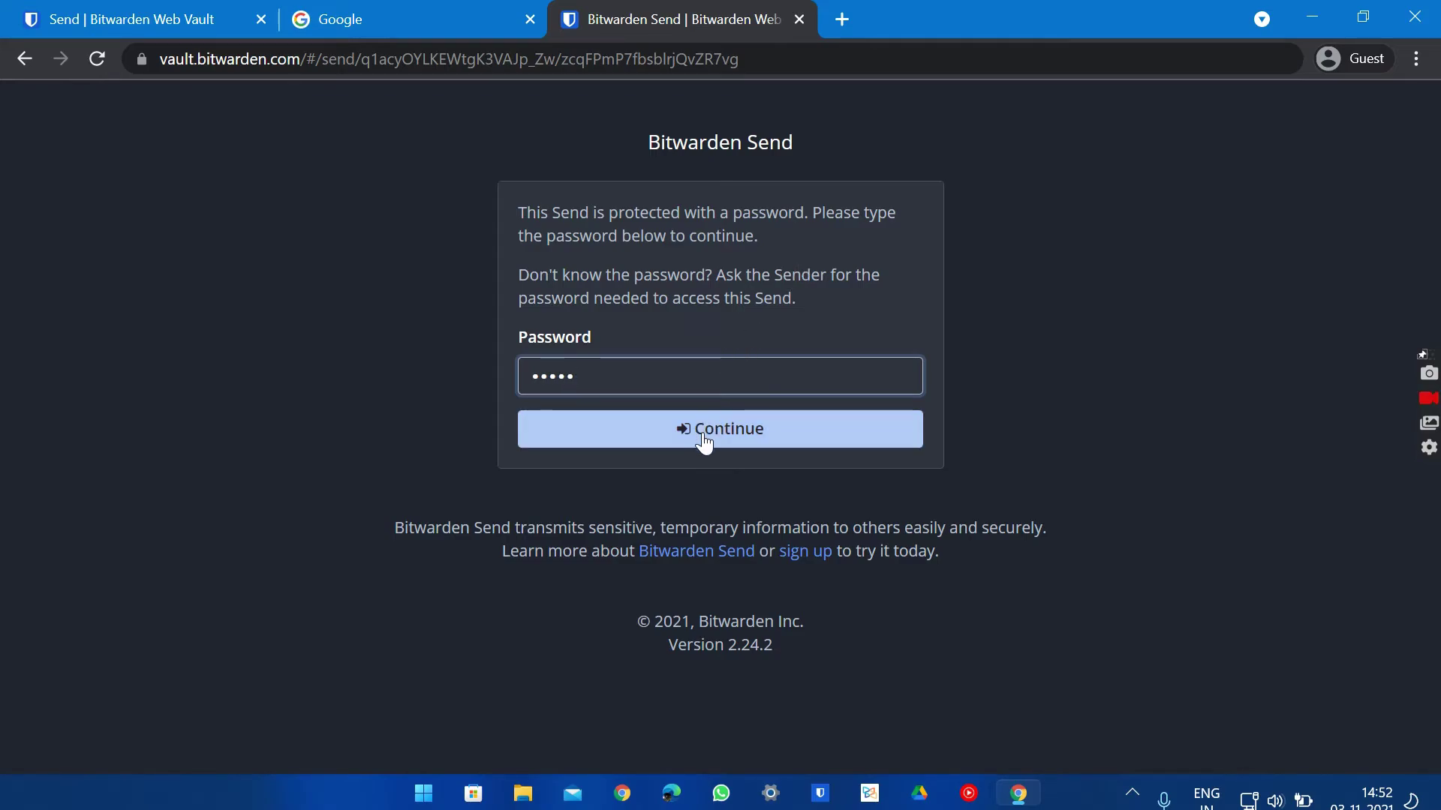
click(702, 435)
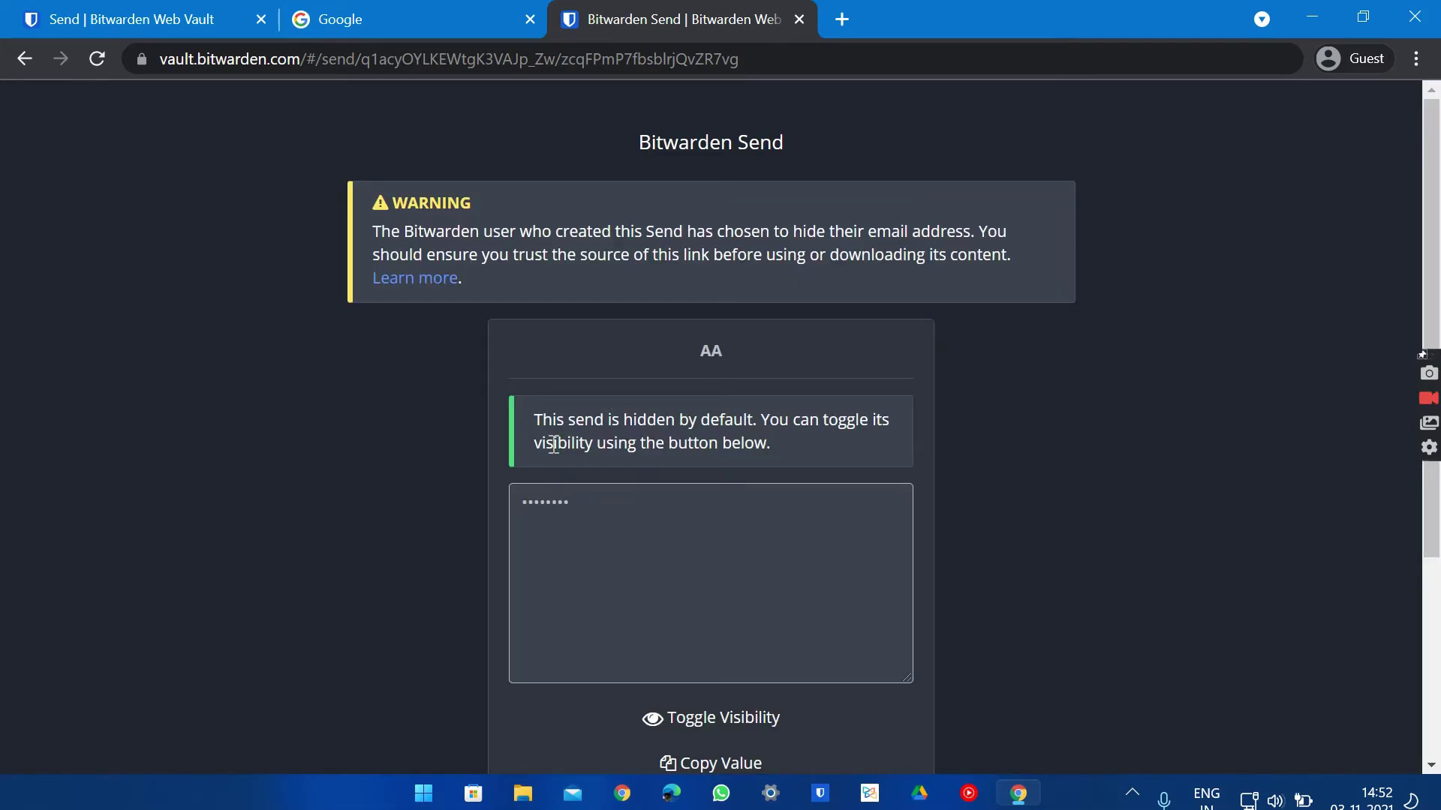
Reveal the hidden Send text reading 'Hello', then close the Send tab
scroll(581, 515, down, 1)
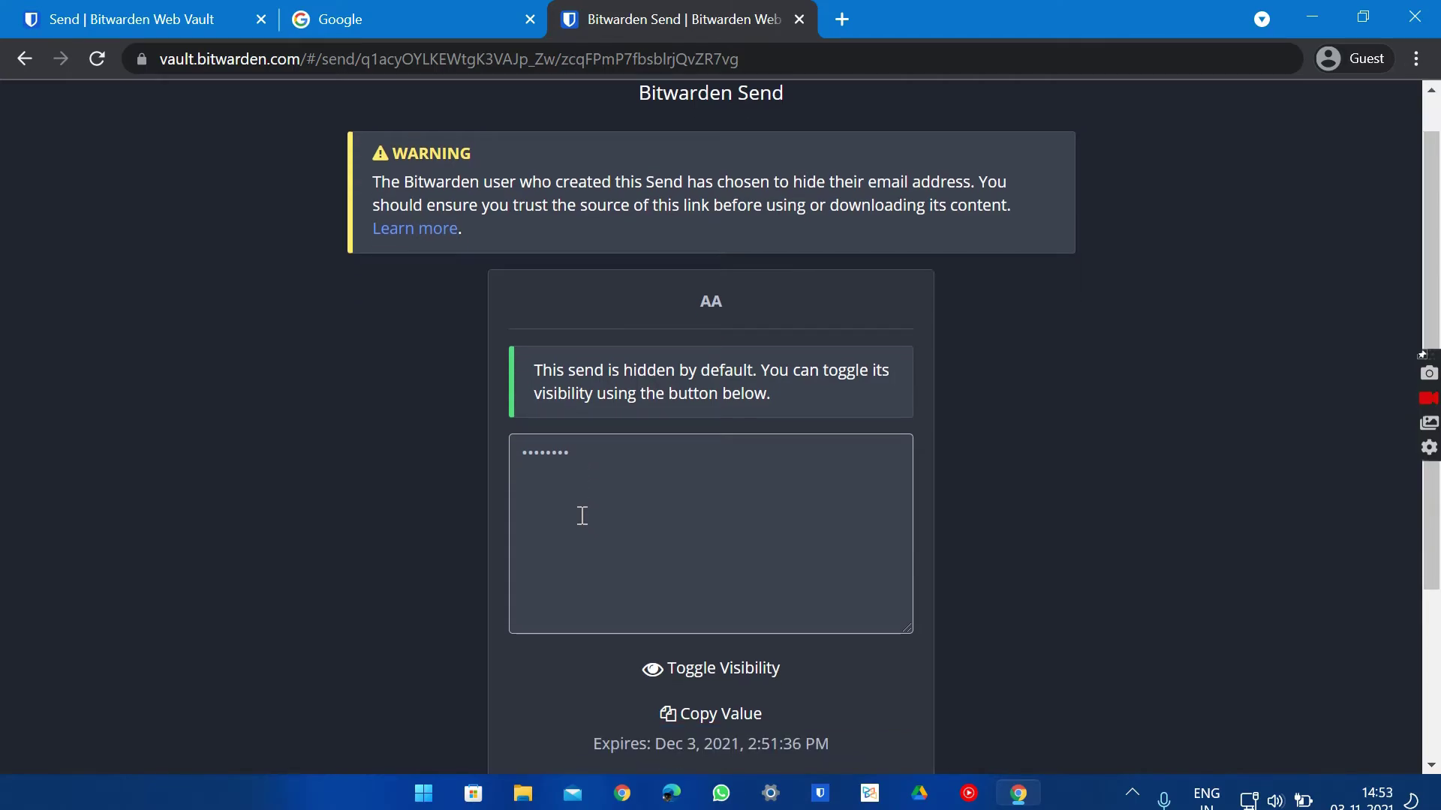
click(718, 678)
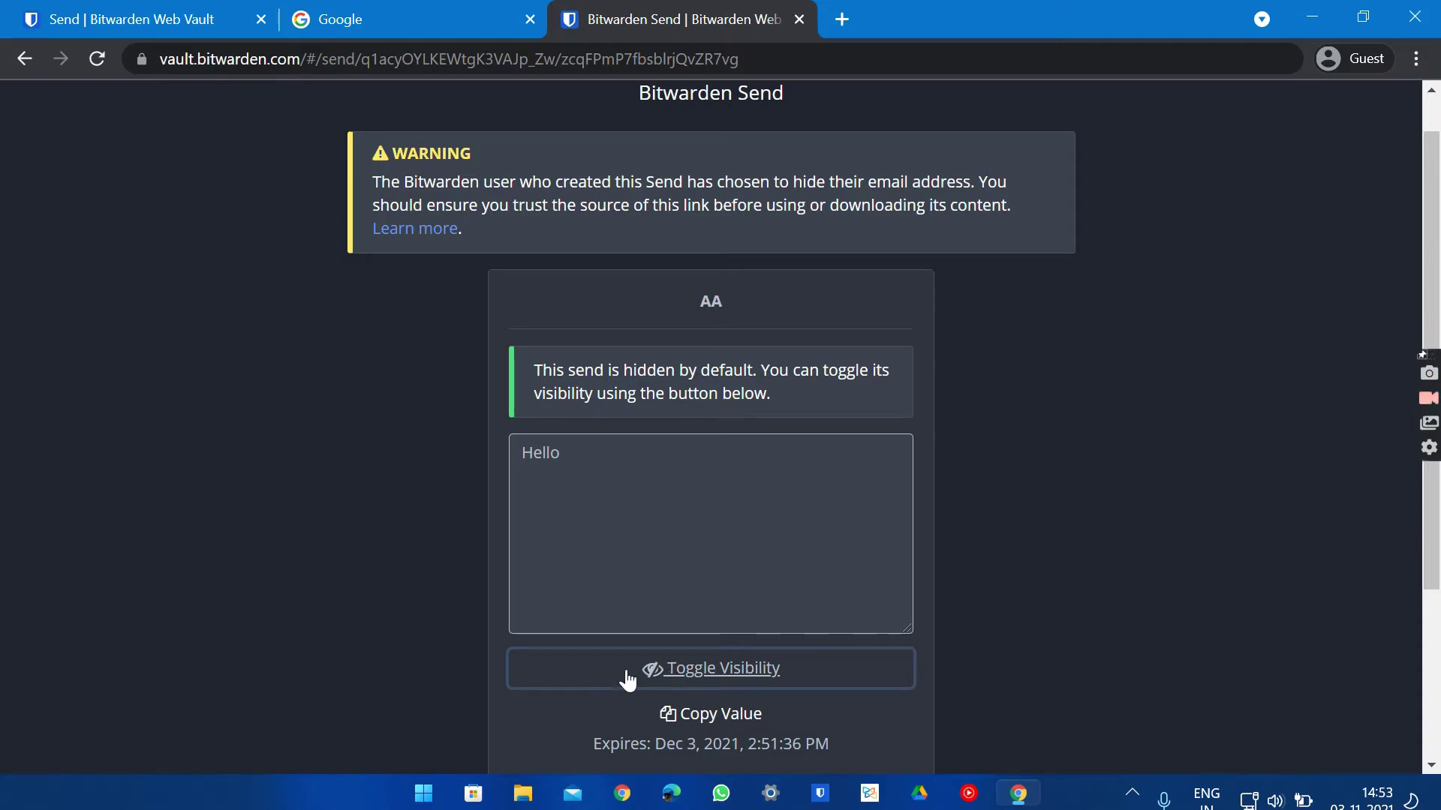
scroll(565, 467, down, 3)
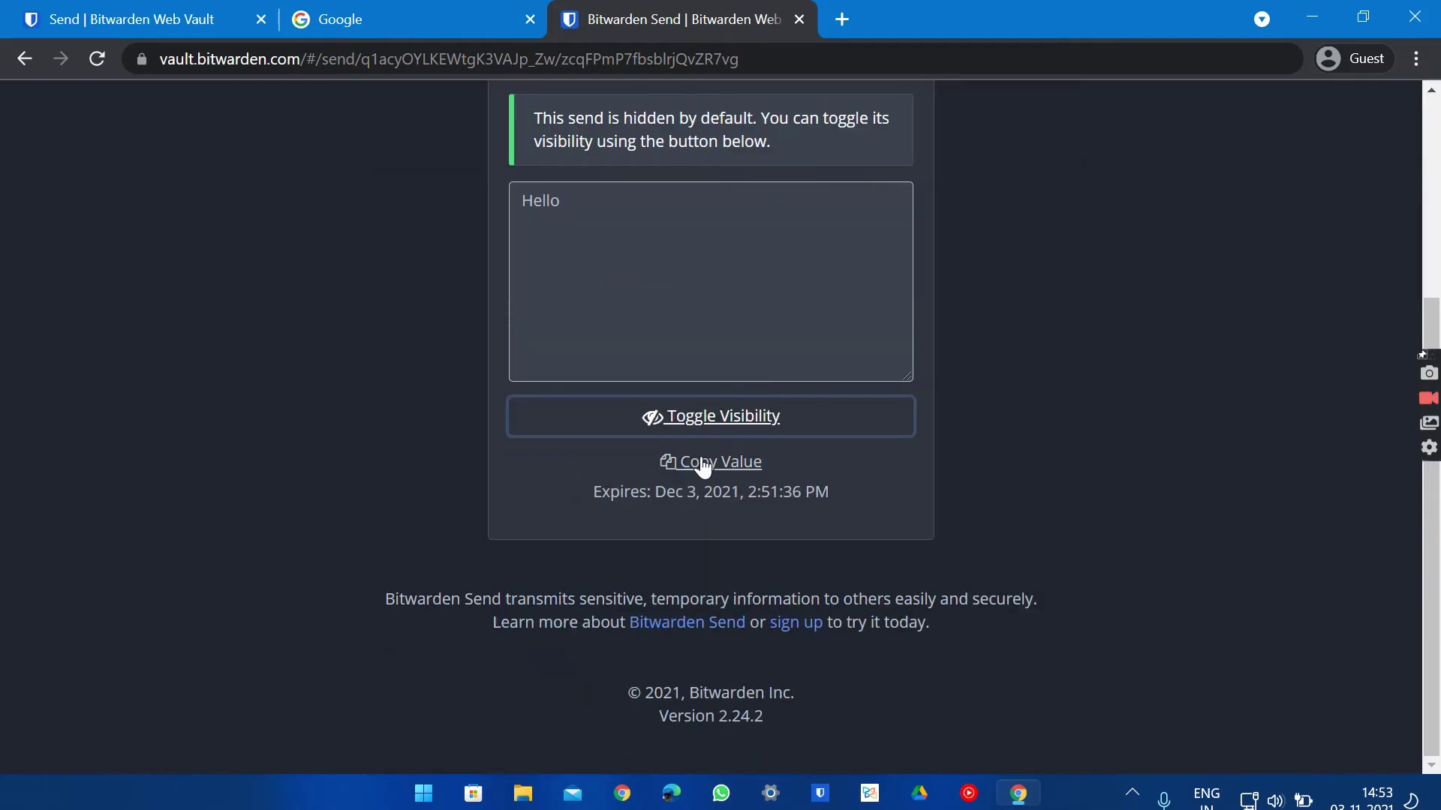
scroll(592, 261, up, 4)
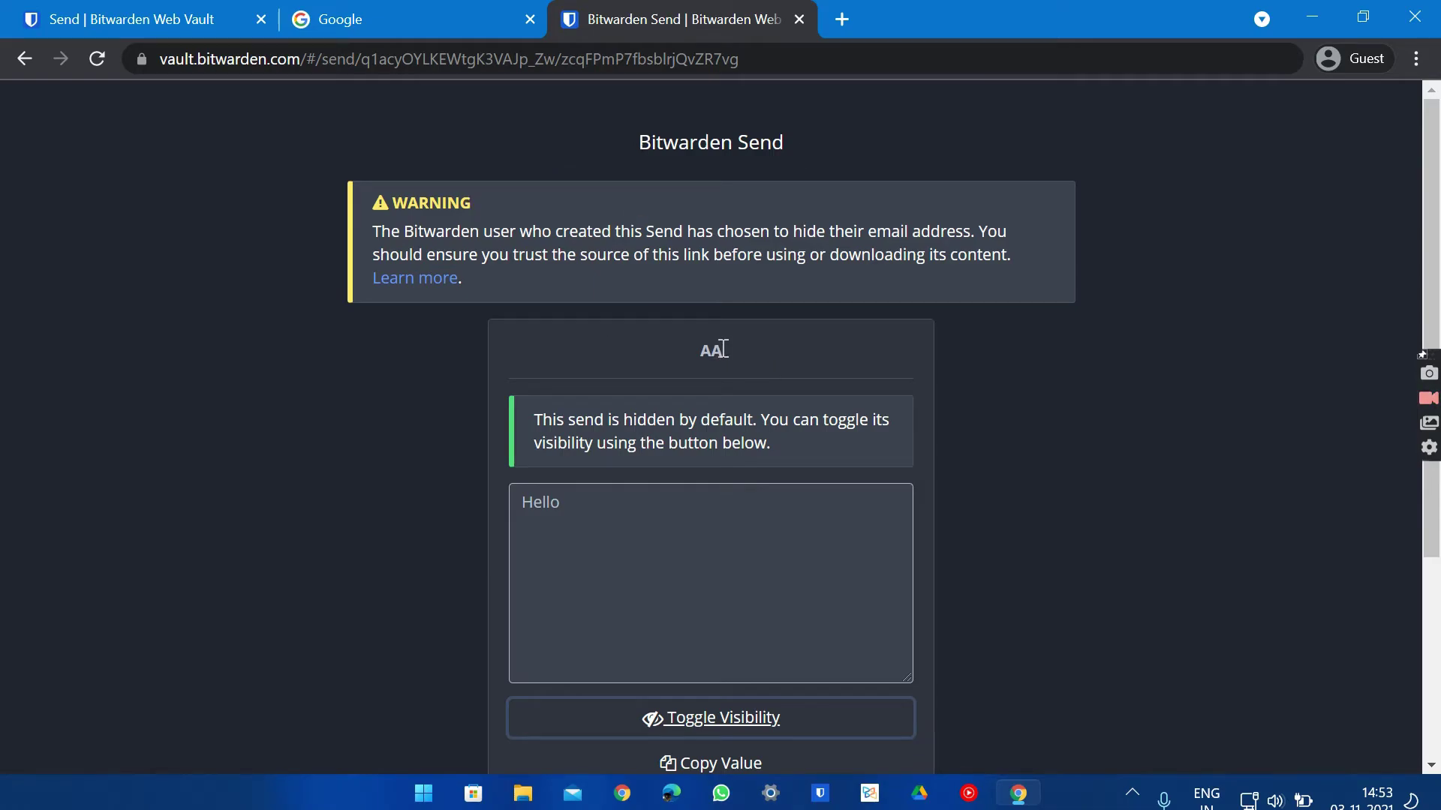
click(799, 19)
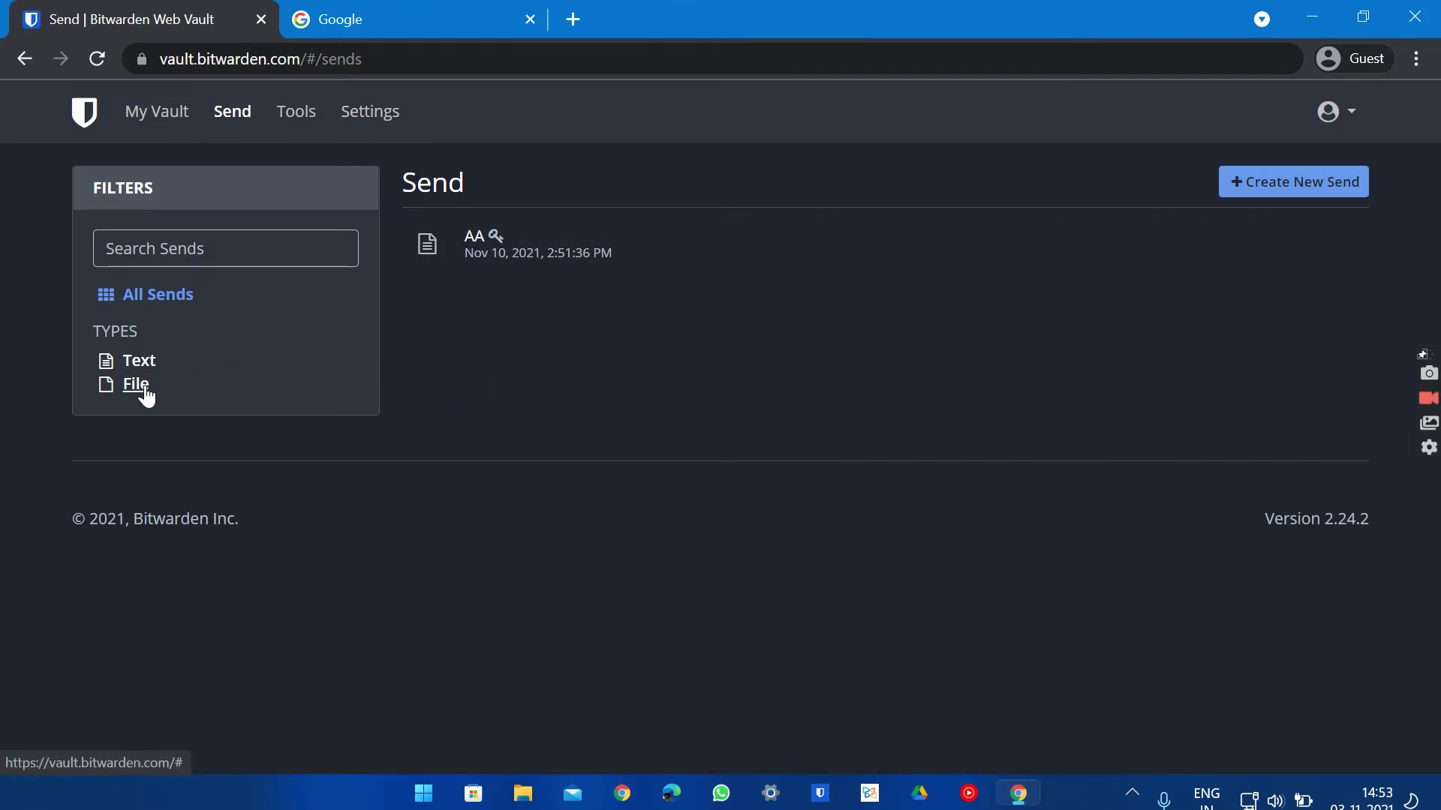
Go to Tools to show the Password Generator with a 14-character password
click(284, 115)
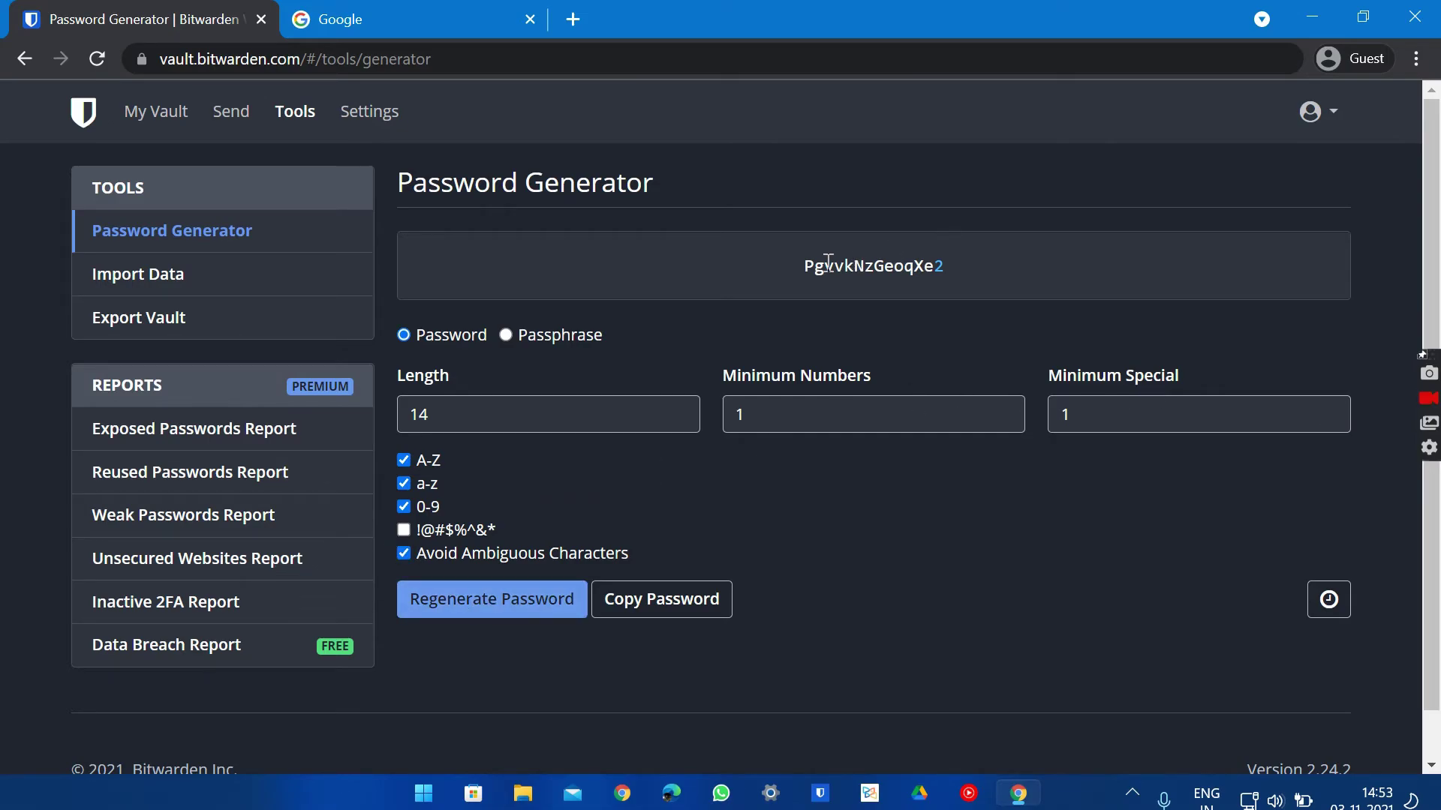
Regenerate the 14-character password three times
drag(803, 266, 1015, 281)
click(1010, 268)
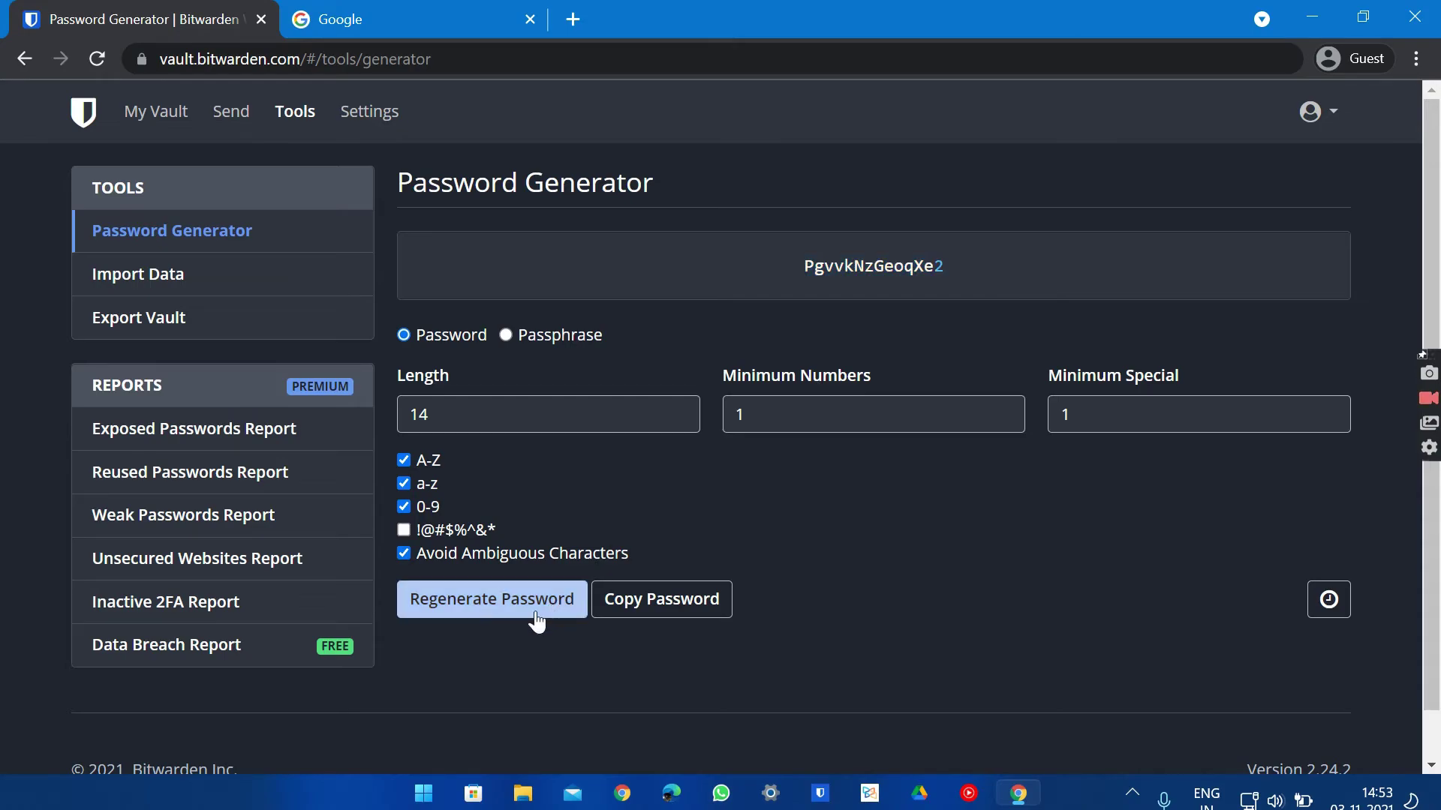
click(490, 614)
click(492, 616)
click(492, 615)
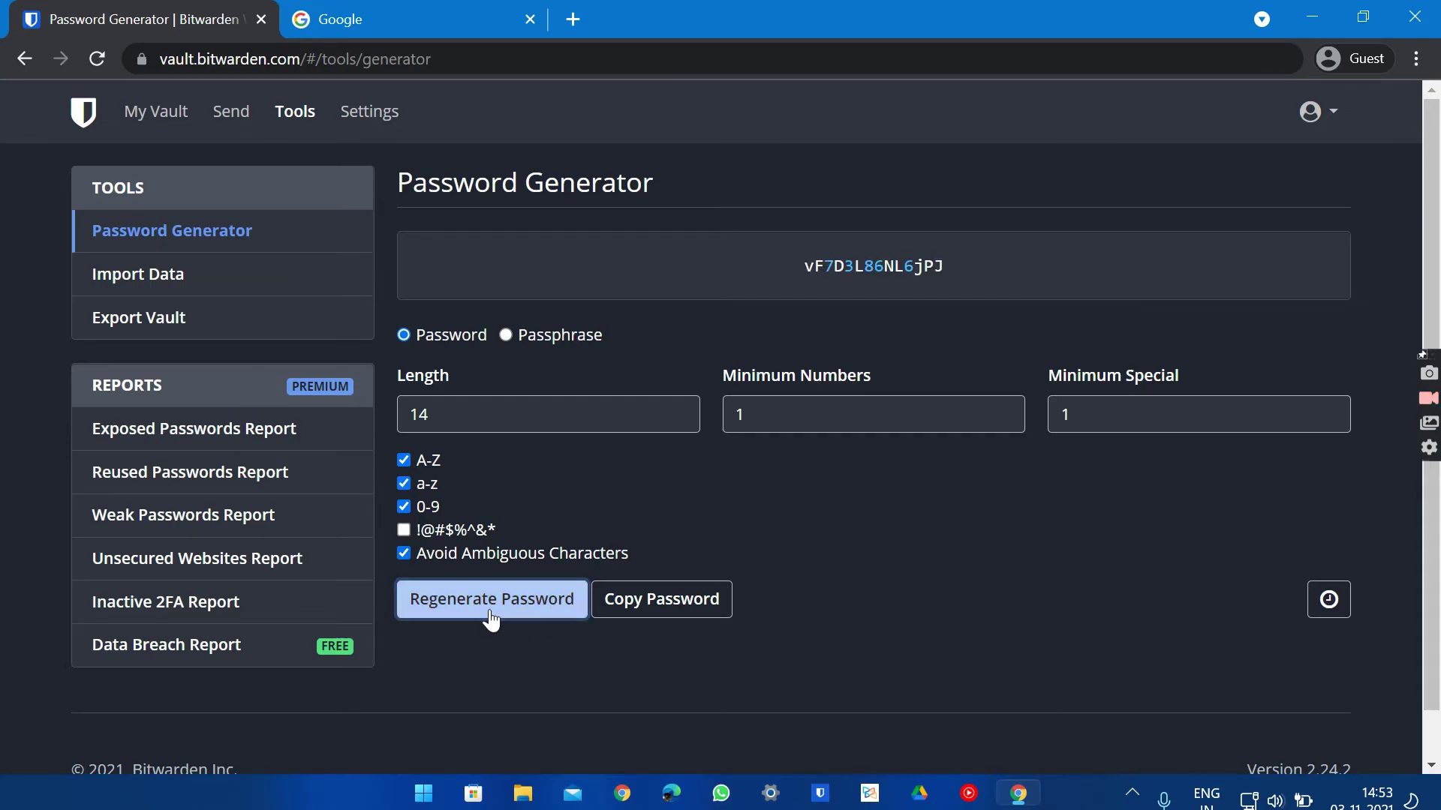
Set the password length to 22, regenerate twice, then switch the generator to Passphrase
double_click(483, 416)
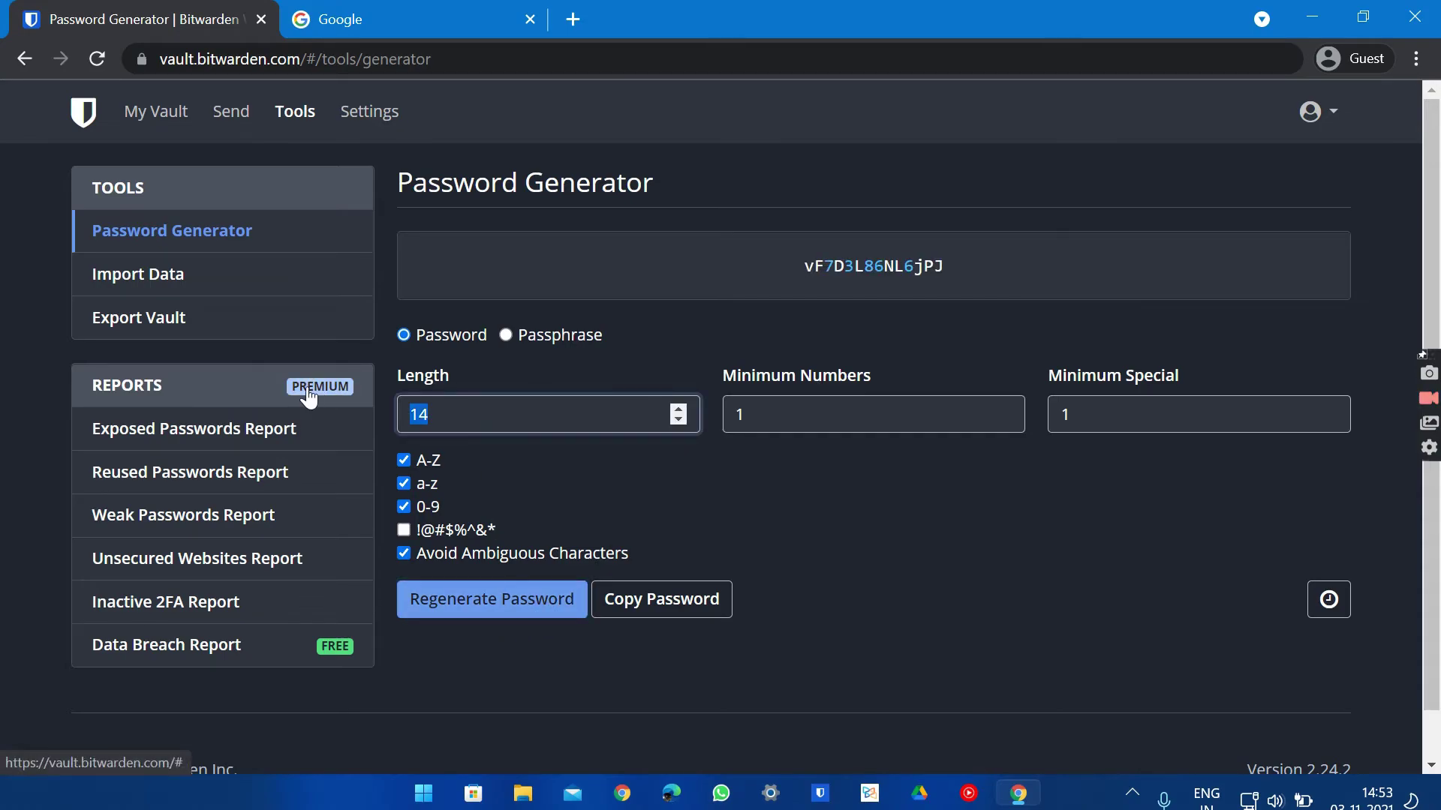
text(22)
click(418, 598)
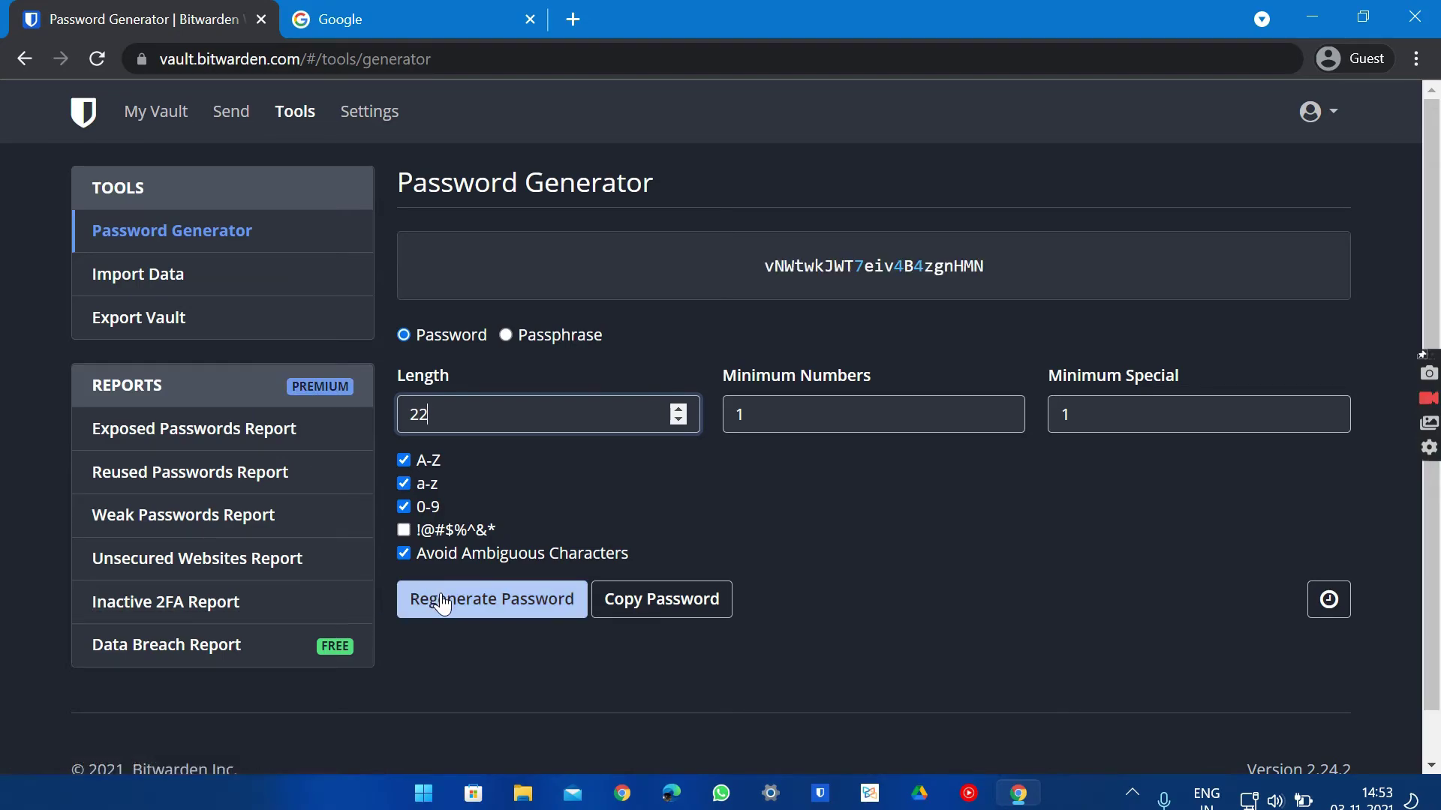
click(418, 598)
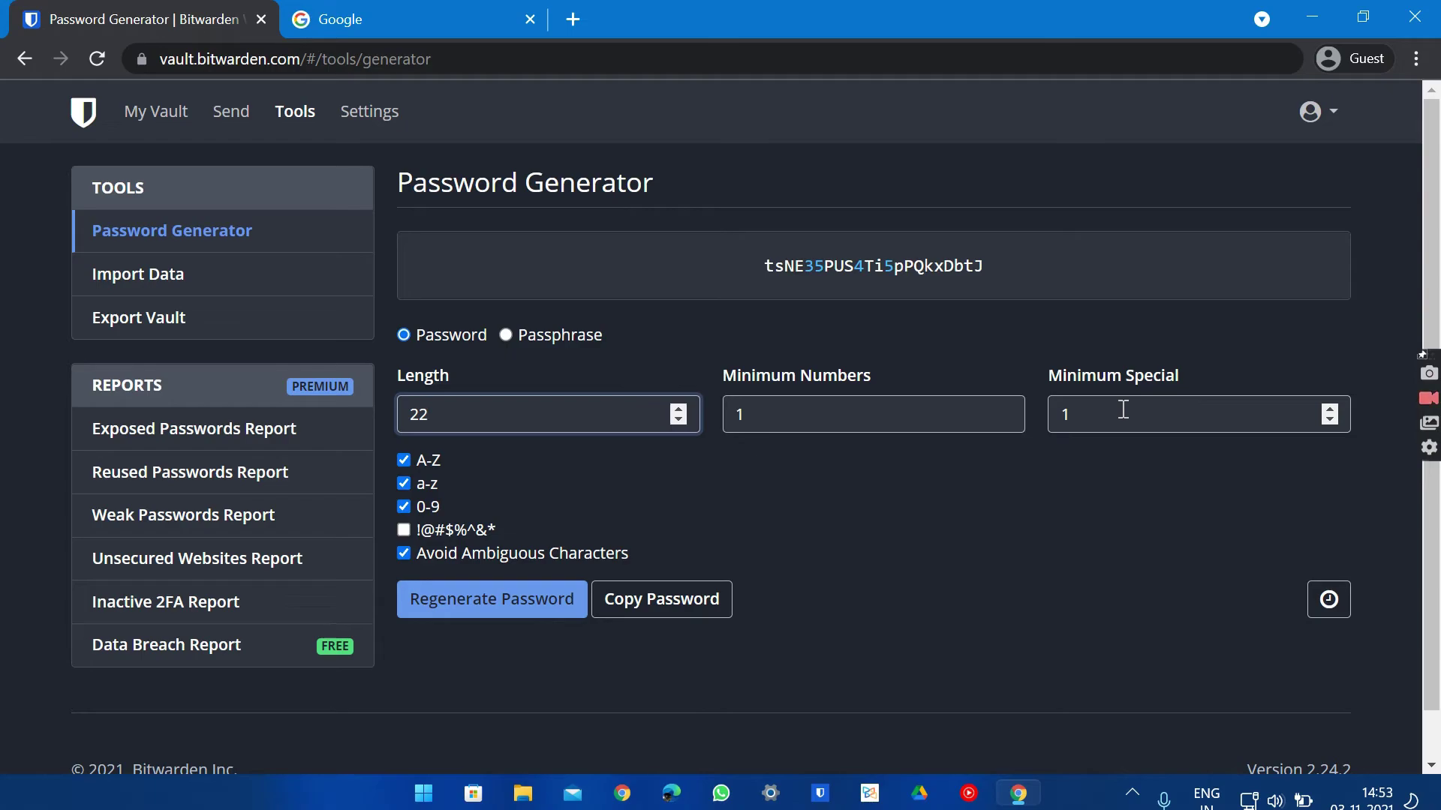
click(515, 332)
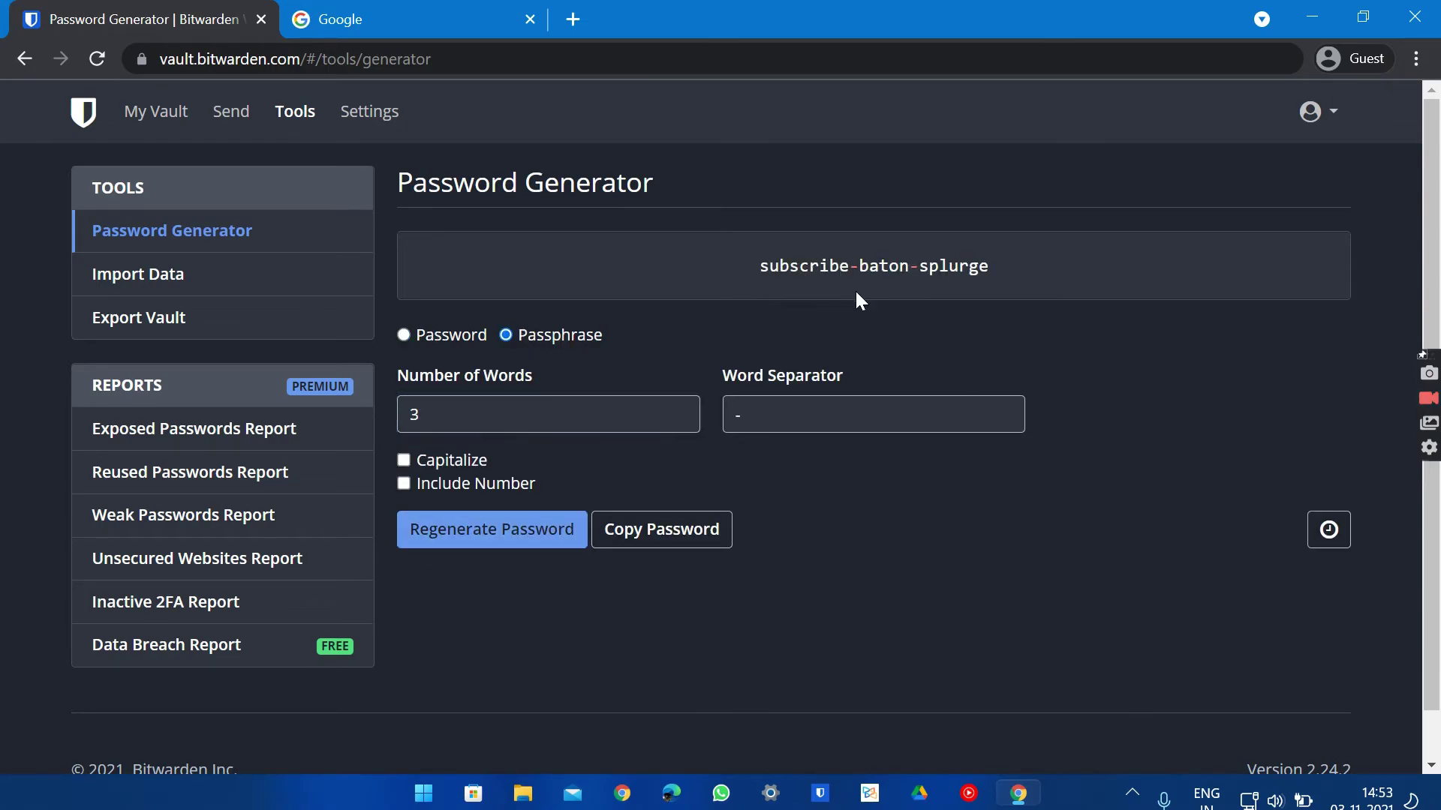
click(523, 538)
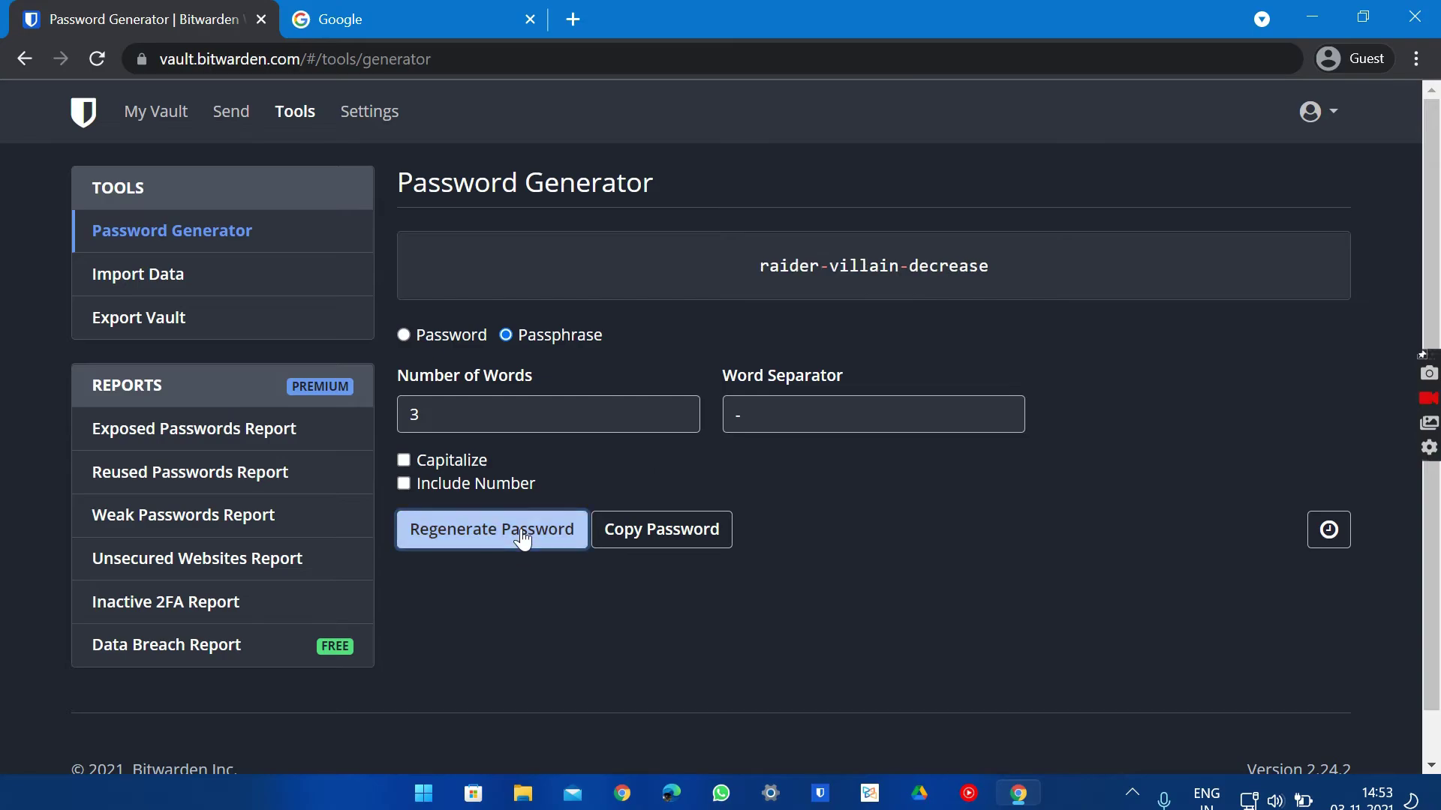
click(523, 538)
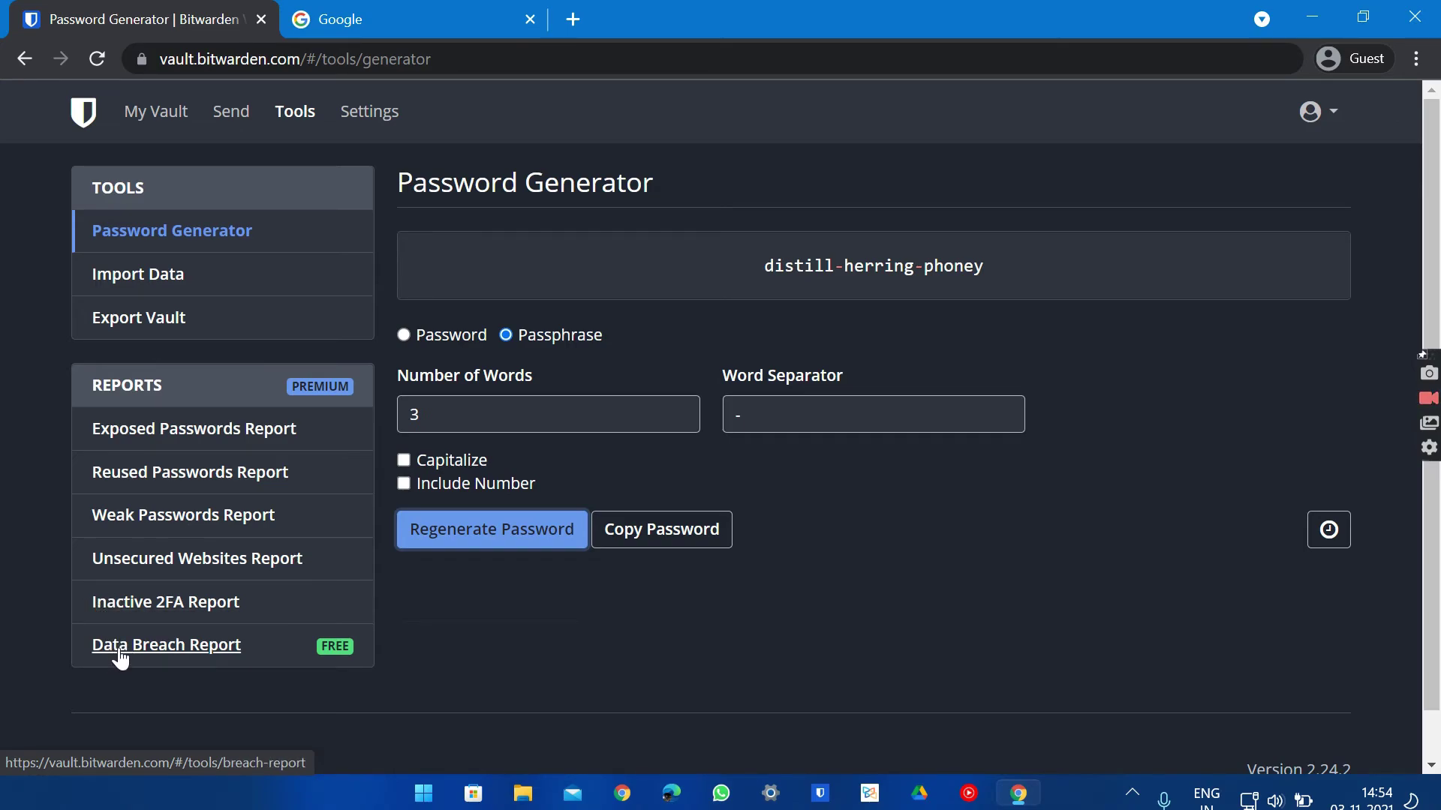
Run the Data Breach Report and review the Domino's India and ixigo breach details
click(149, 652)
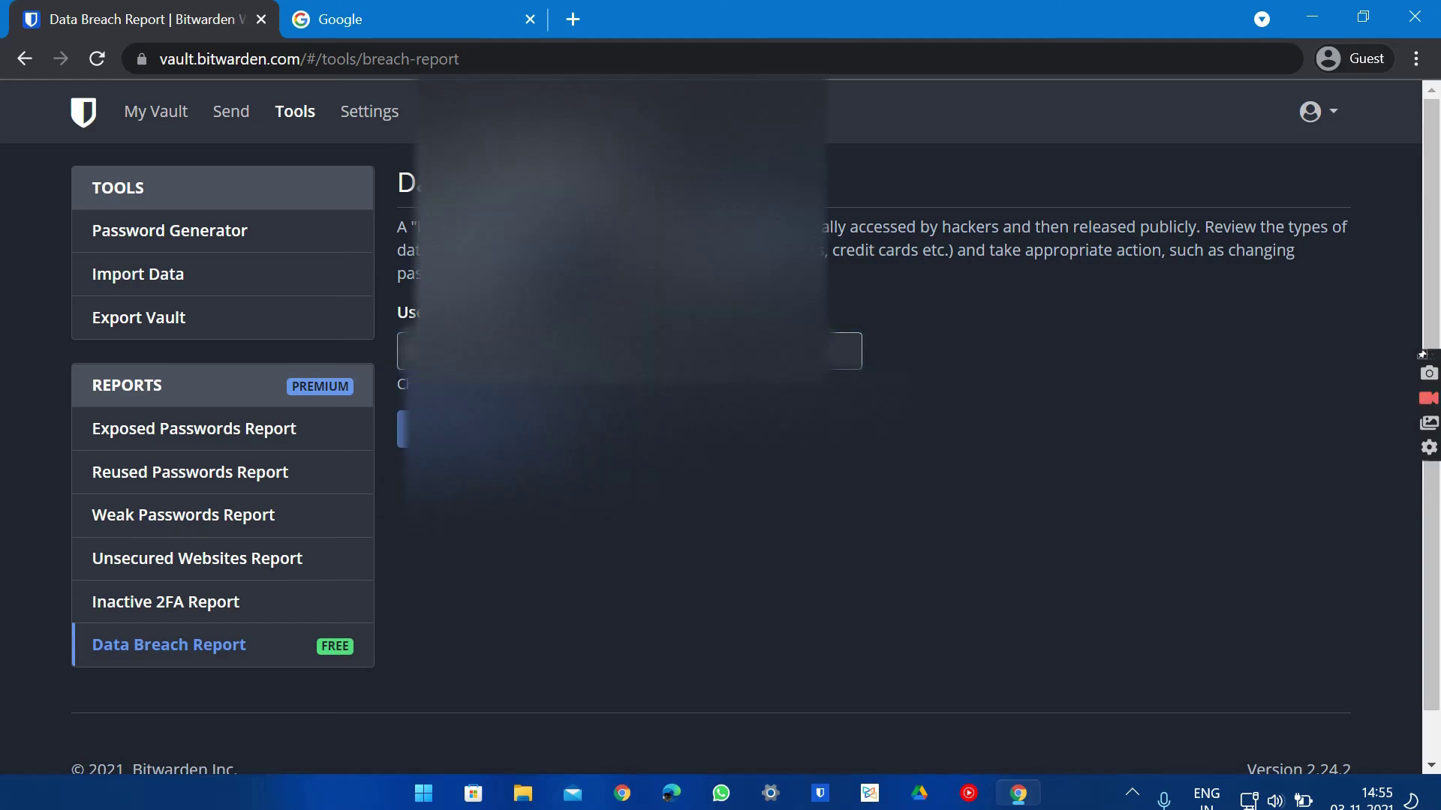
scroll(647, 415, down, 4)
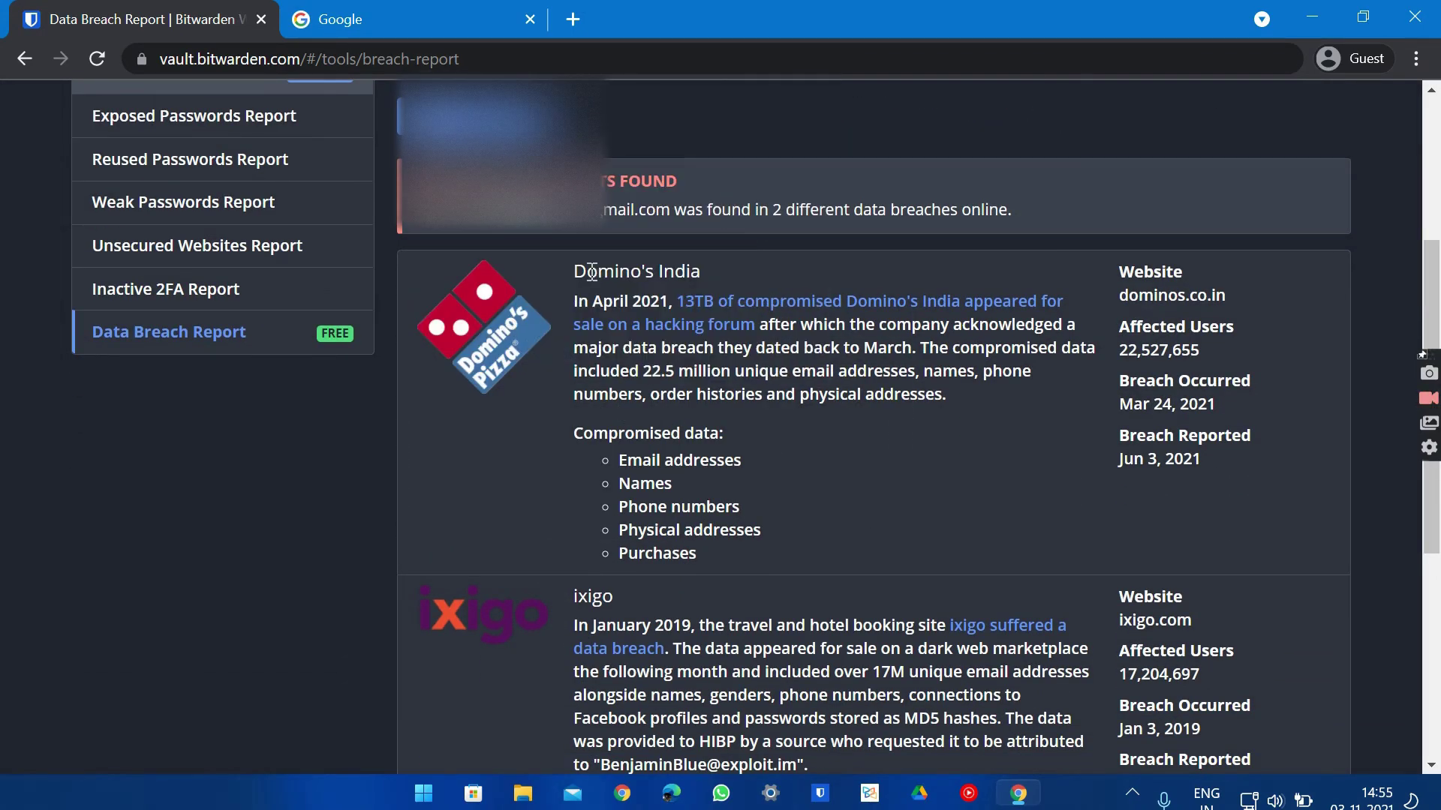
scroll(592, 272, down, 1)
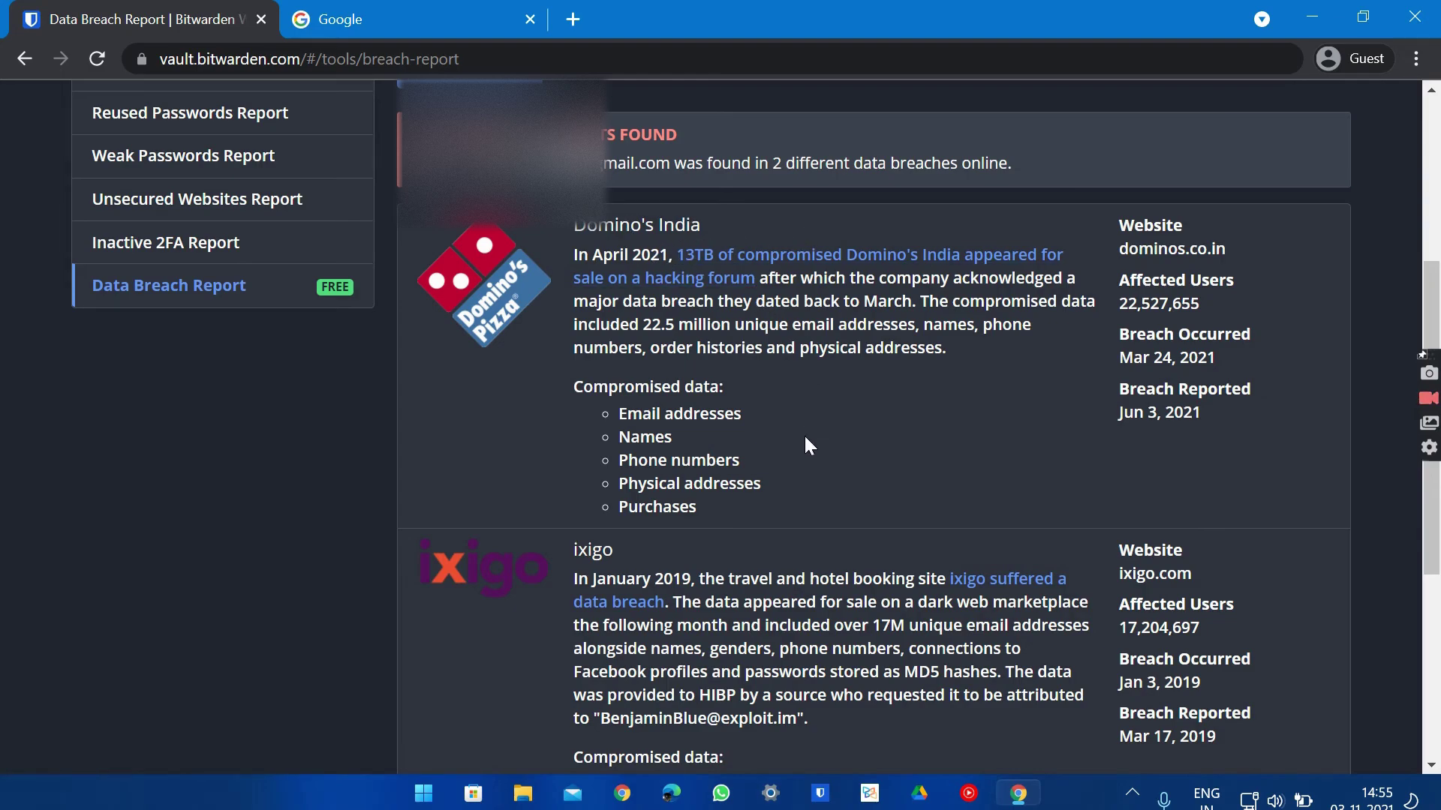
scroll(566, 572, down, 1)
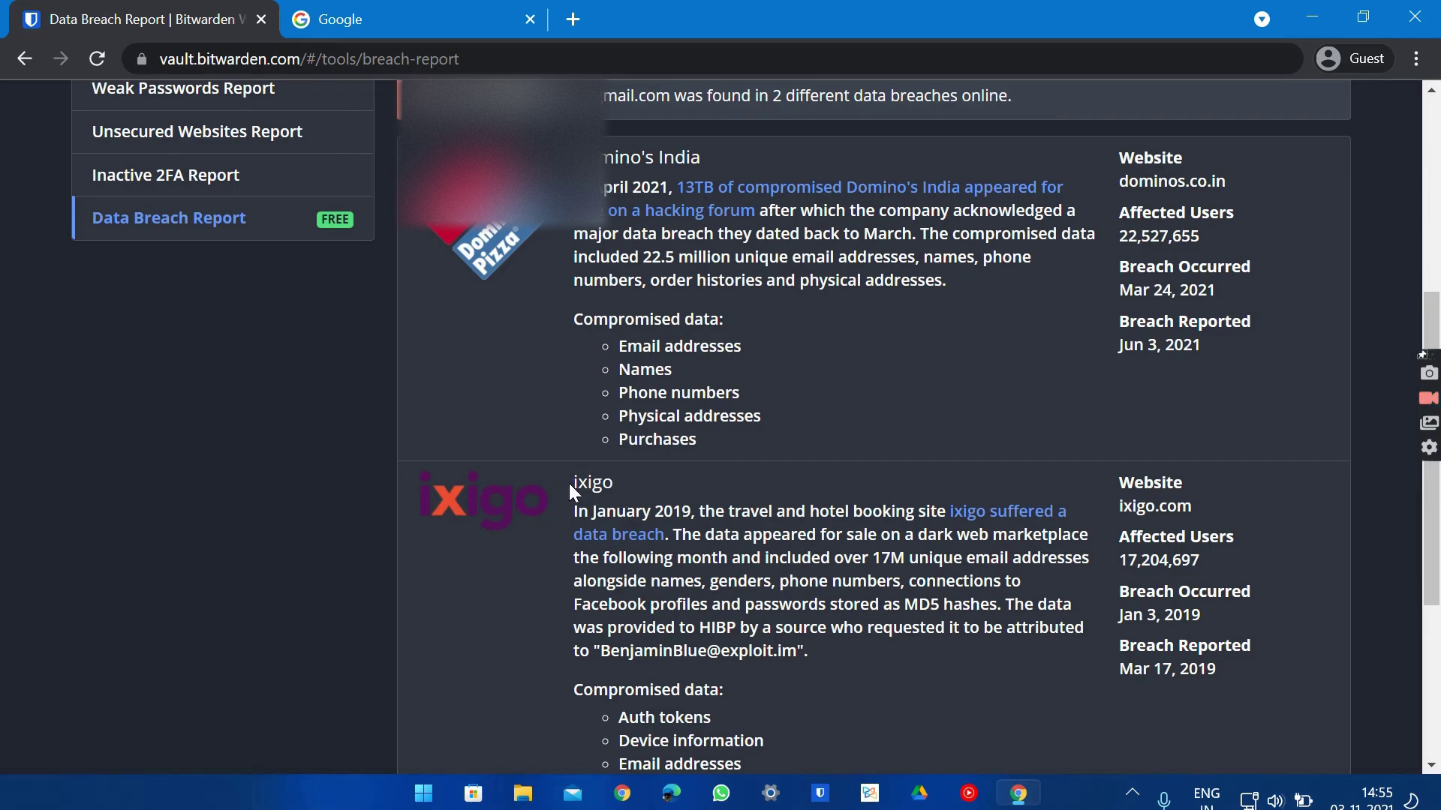
click(677, 484)
scroll(677, 484, down, 1)
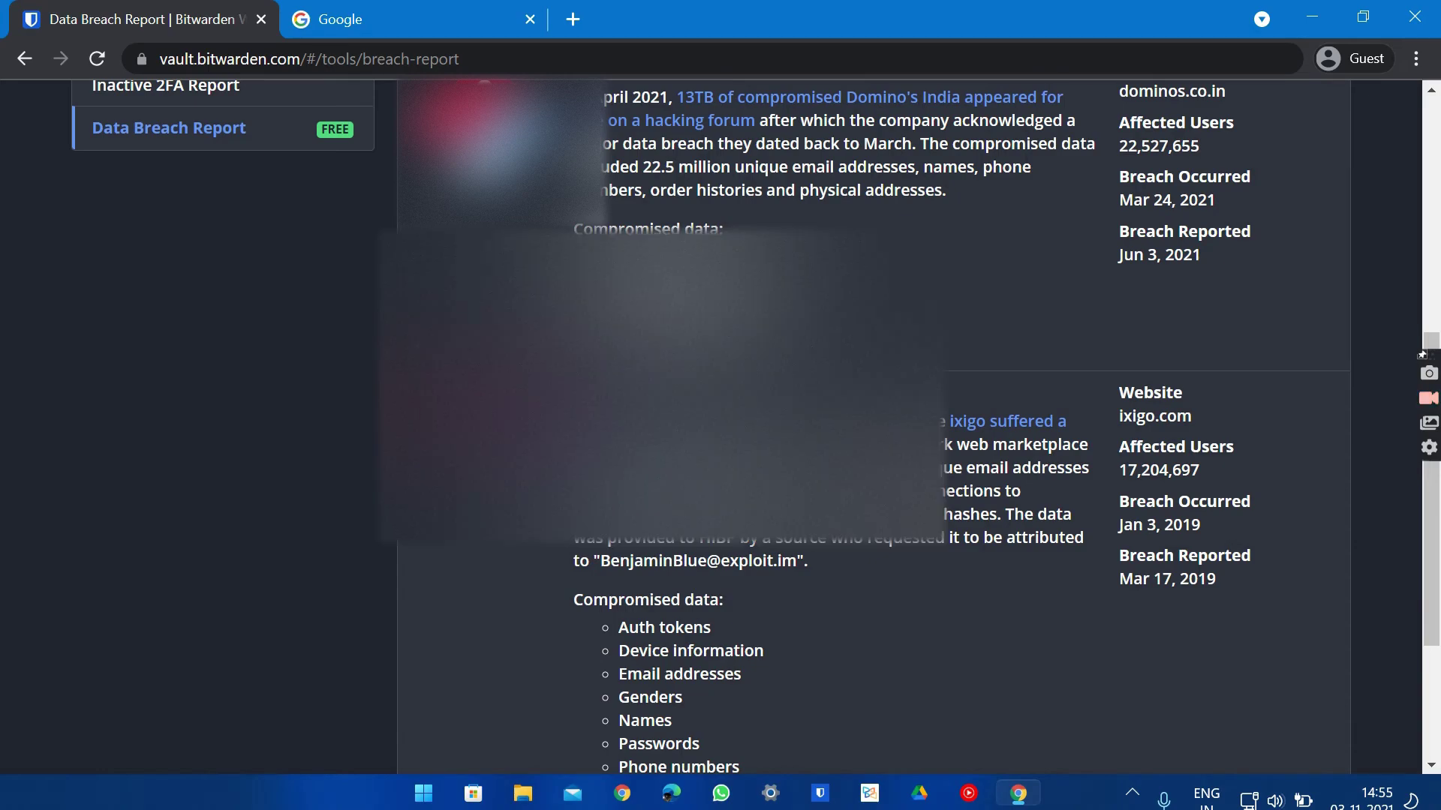
scroll(677, 484, up, 6)
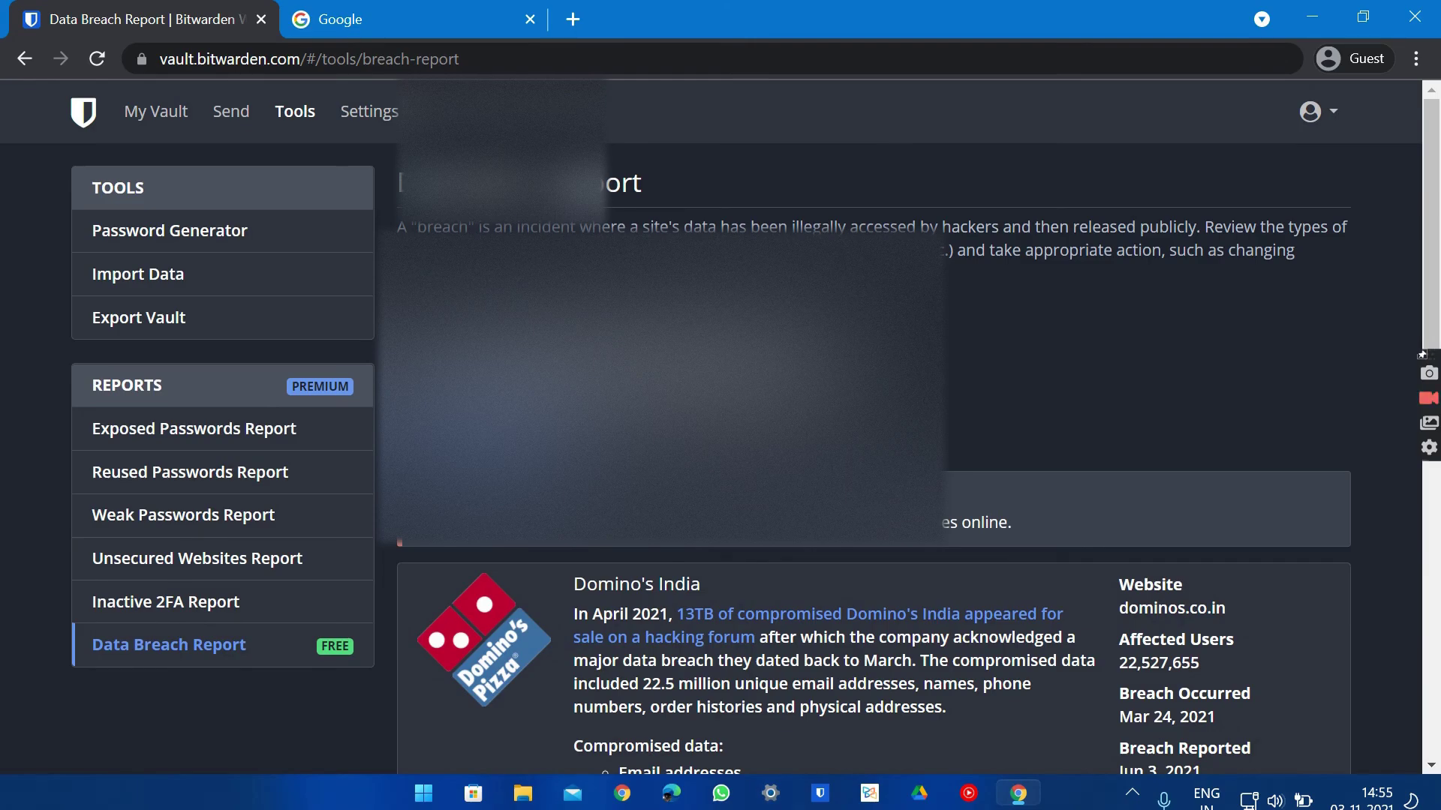
Go from Settings' My Account page to Options, showing a 15-minute Vault Timeout with Lock
click(370, 112)
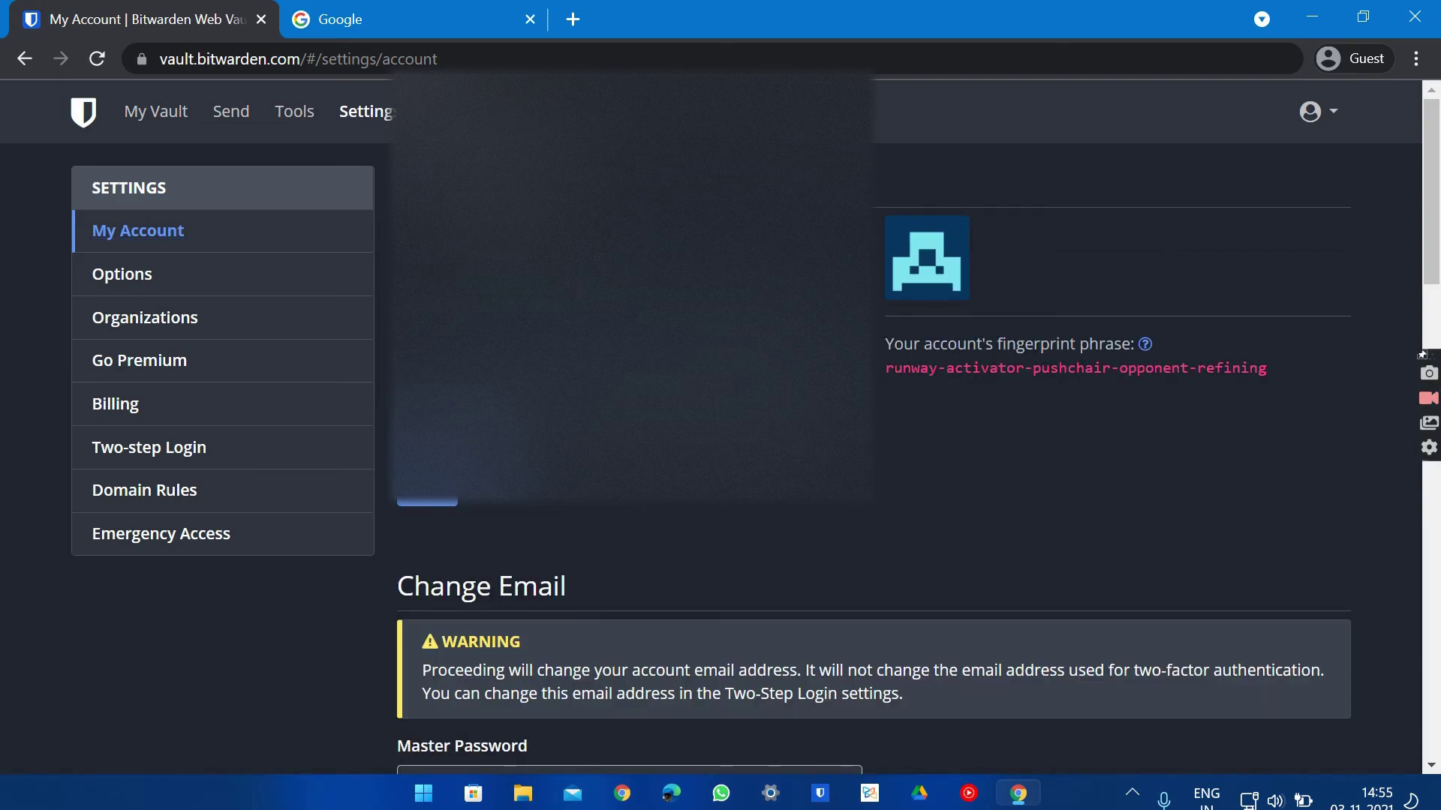
scroll(721, 421, down, 6)
scroll(630, 420, down, 3)
scroll(630, 420, up, 15)
click(149, 281)
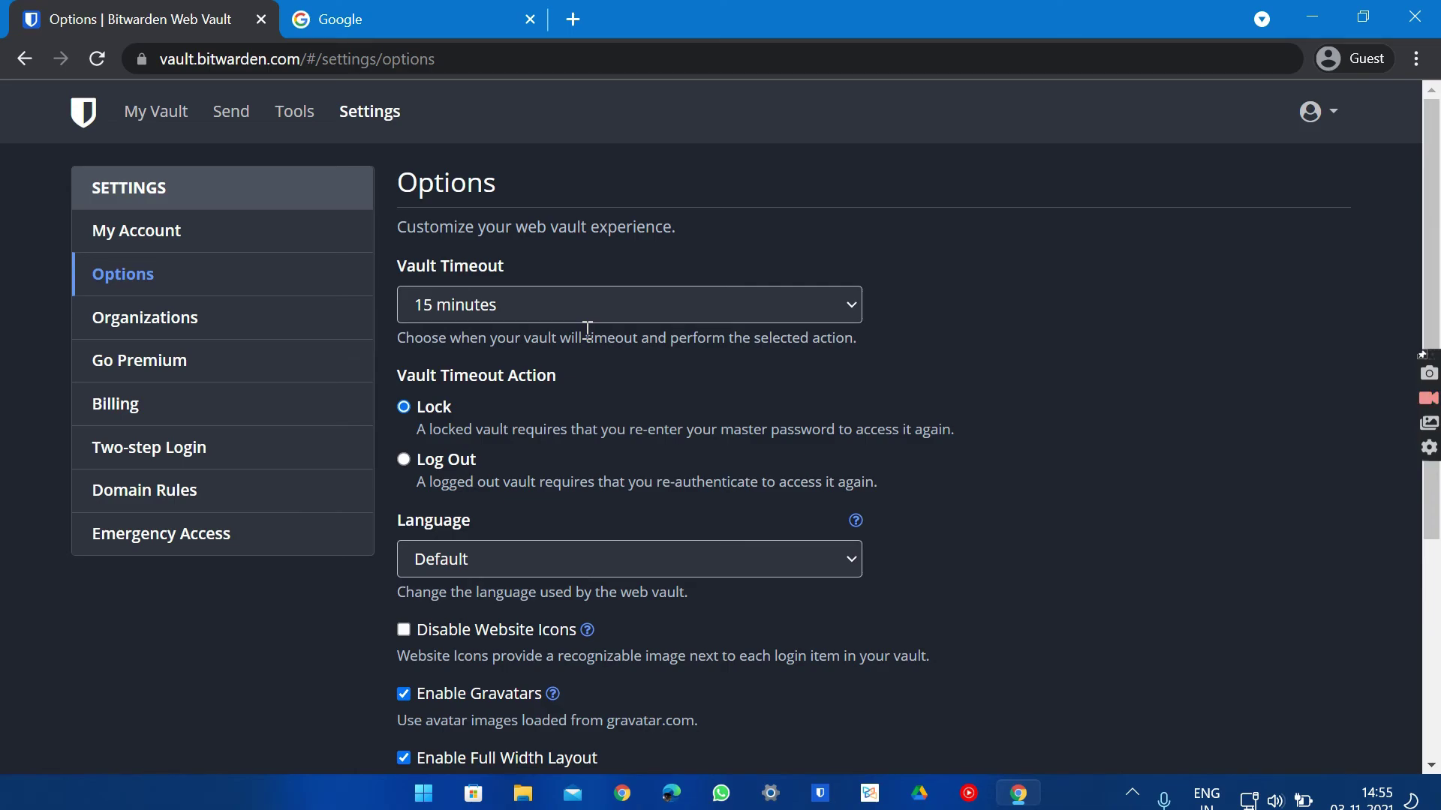
Change Vault Timeout to 1 minute, restore it to 15 minutes, then go to Organizations
click(578, 308)
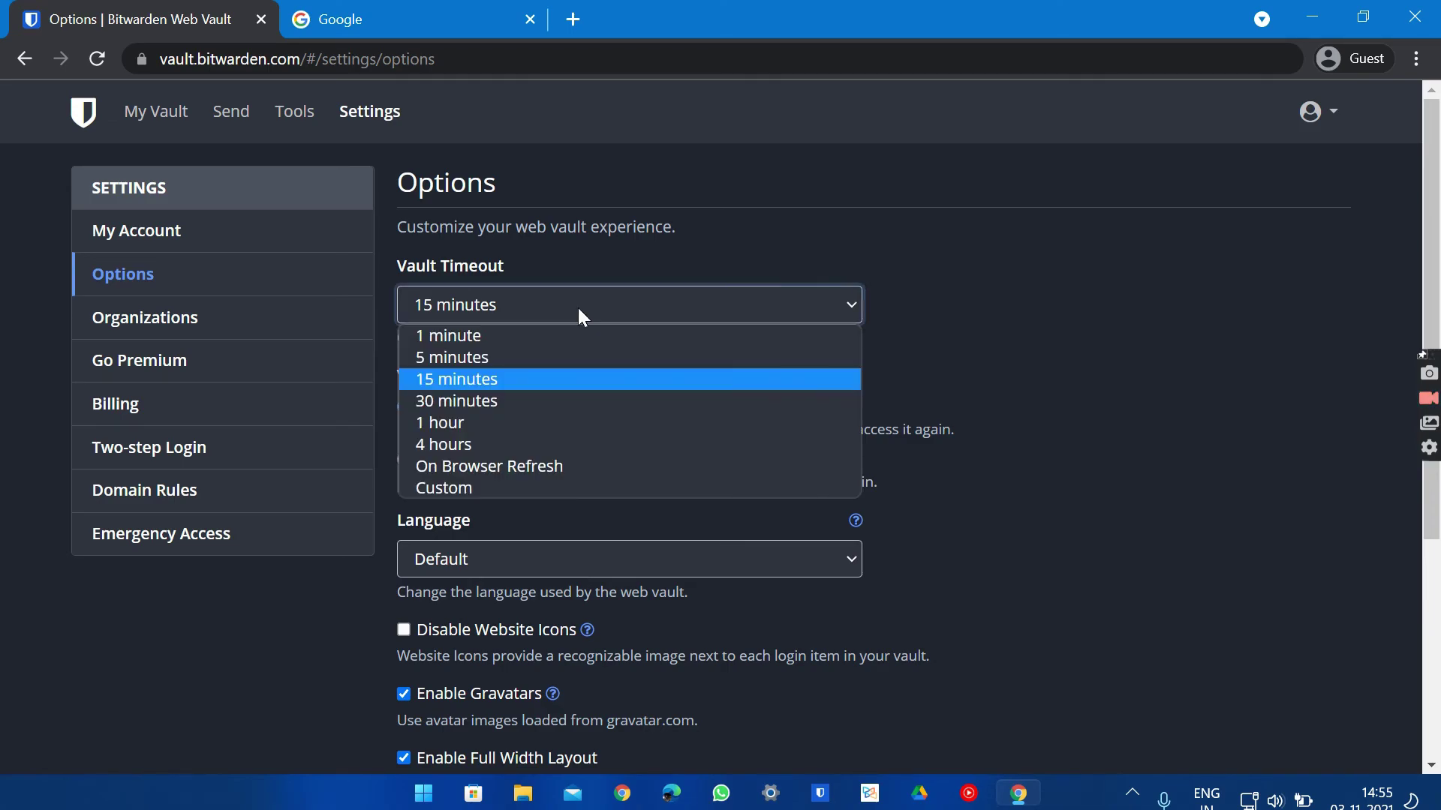
click(459, 334)
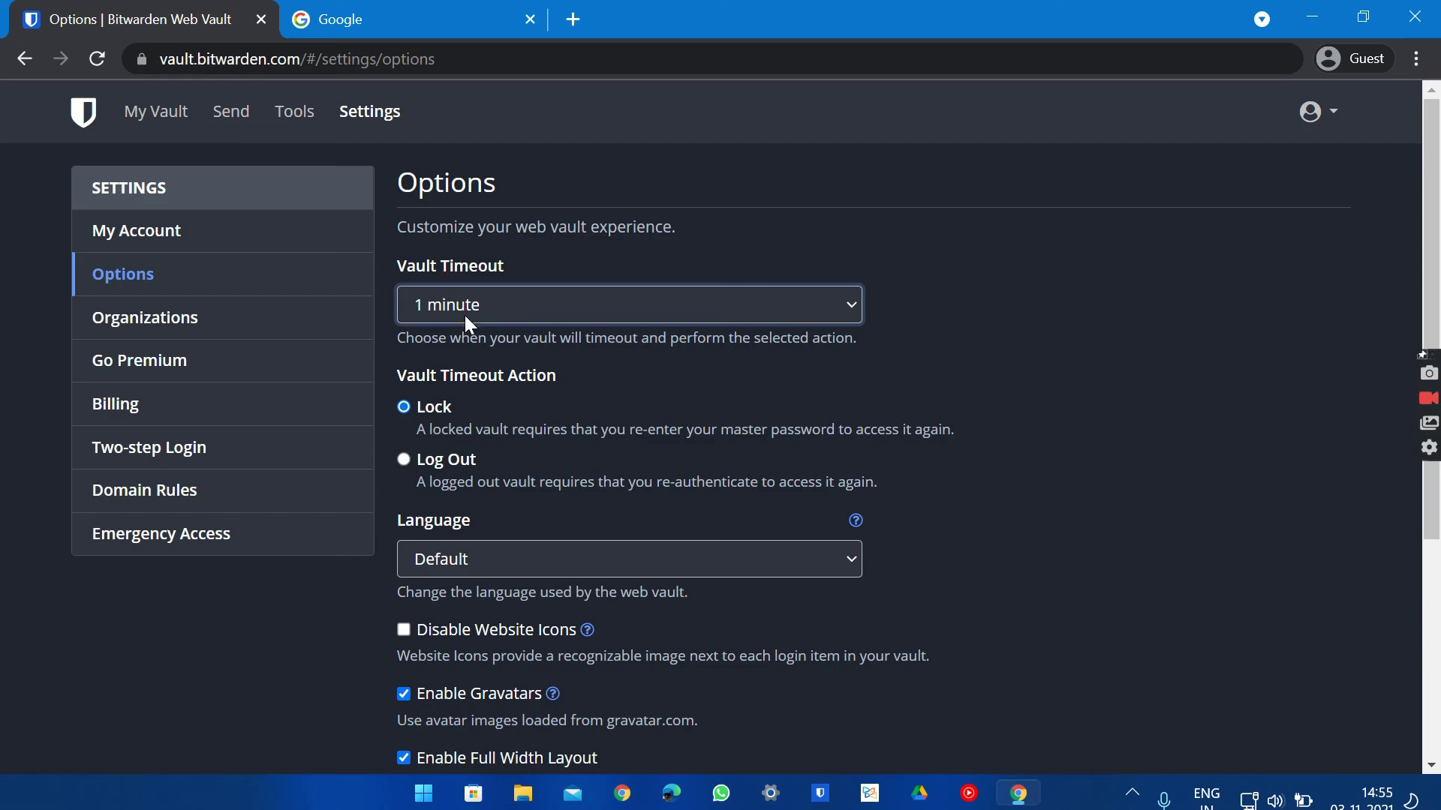
click(465, 315)
click(465, 315)
click(465, 315)
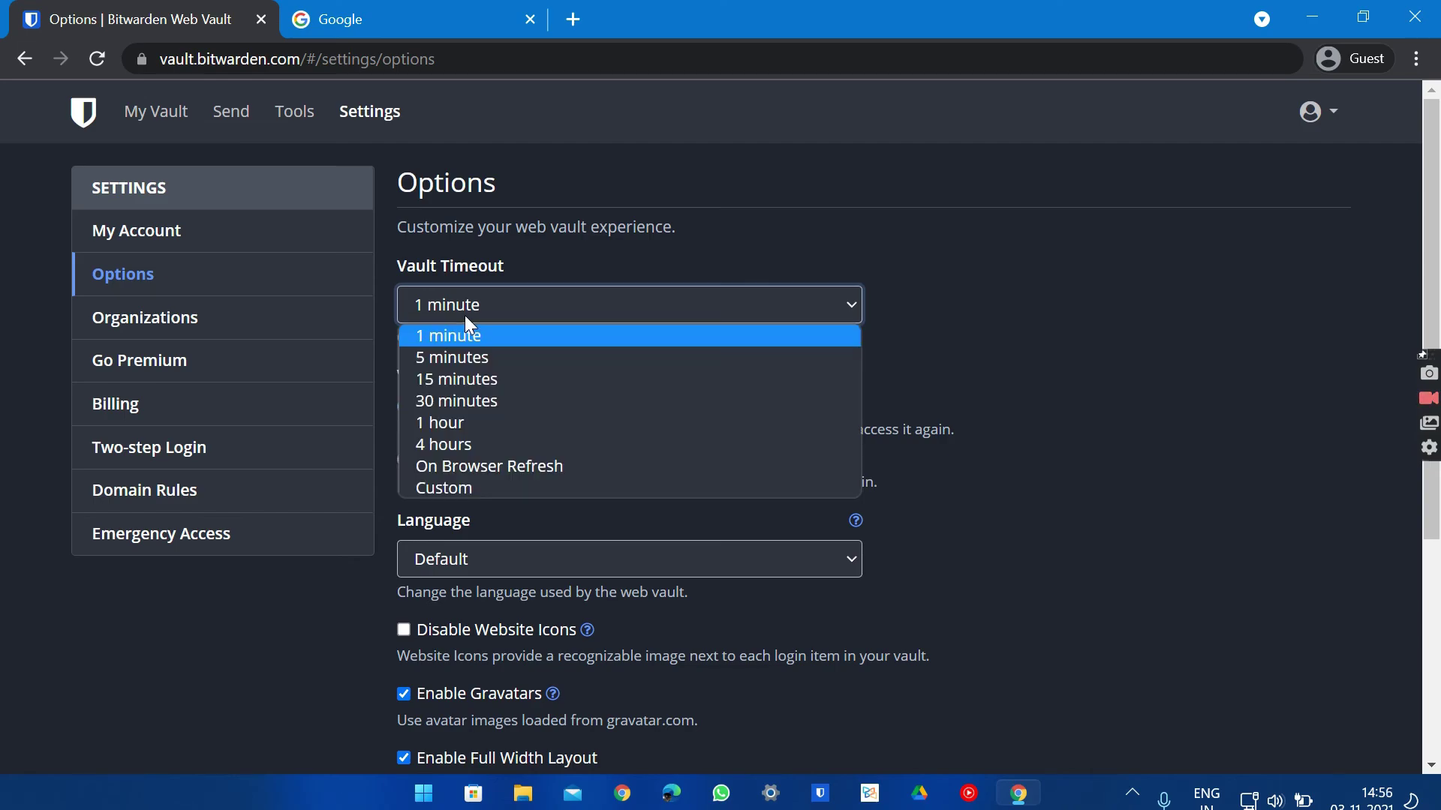
click(452, 373)
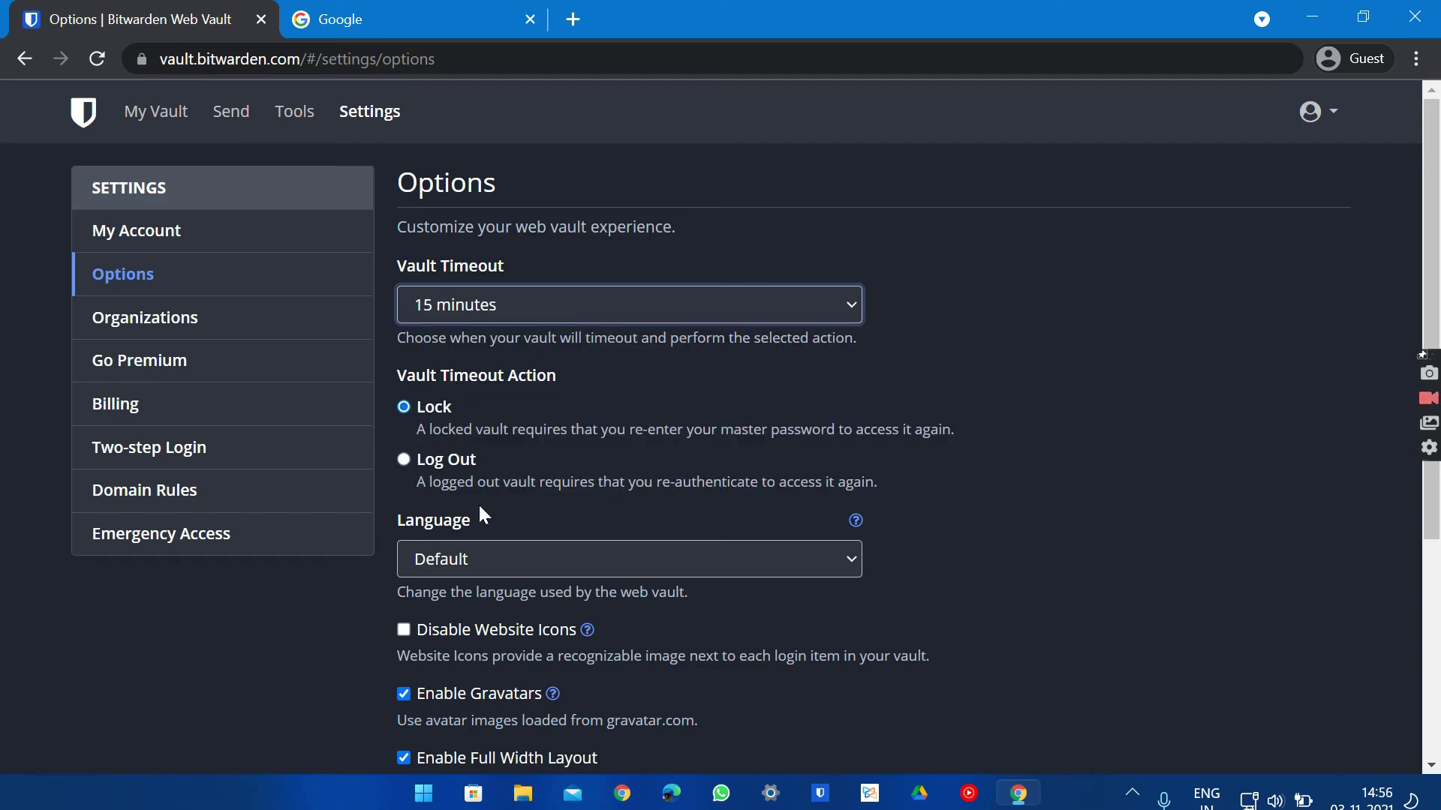
scroll(478, 503, down, 5)
scroll(364, 326, up, 5)
click(150, 319)
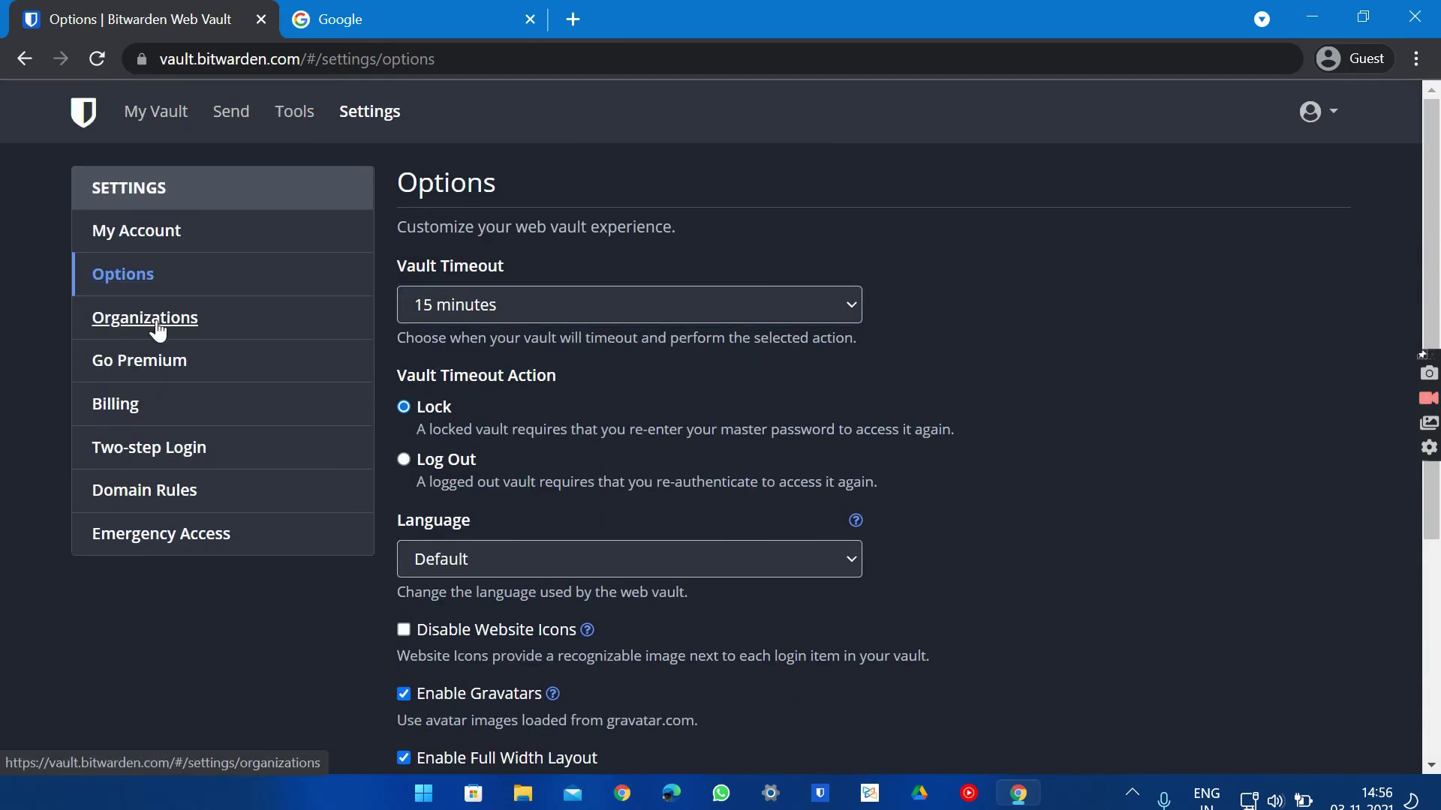